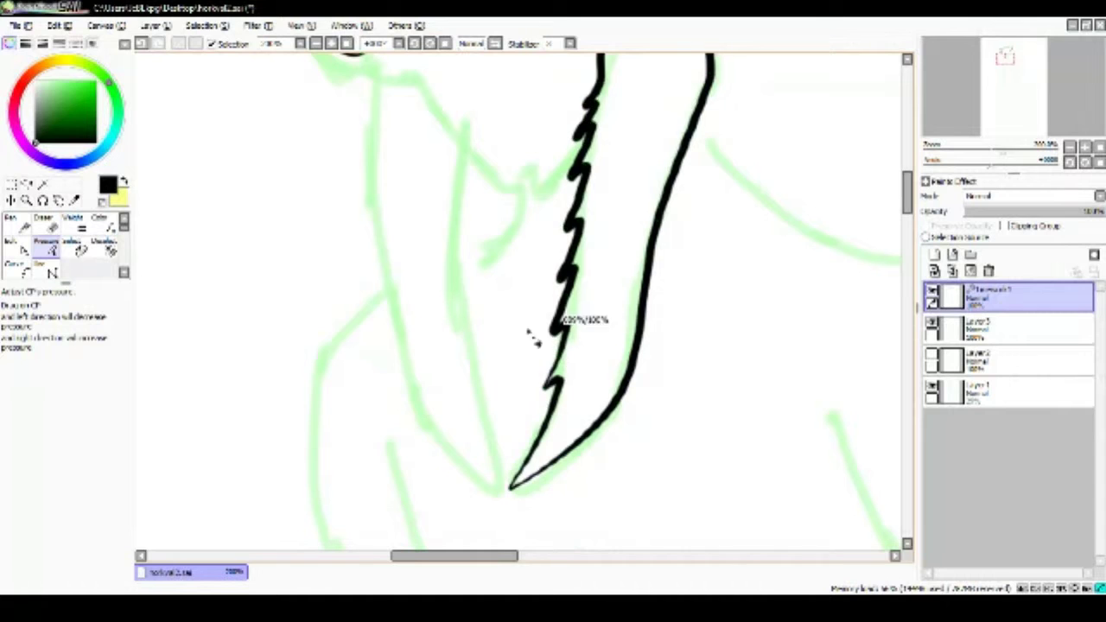
- Thin the serrated inner edge of the right mandible by lowering the pressure of its control points
{"action": "left_click_drag", "start_coordinate": [581, 203], "coordinate": [515, 206]}
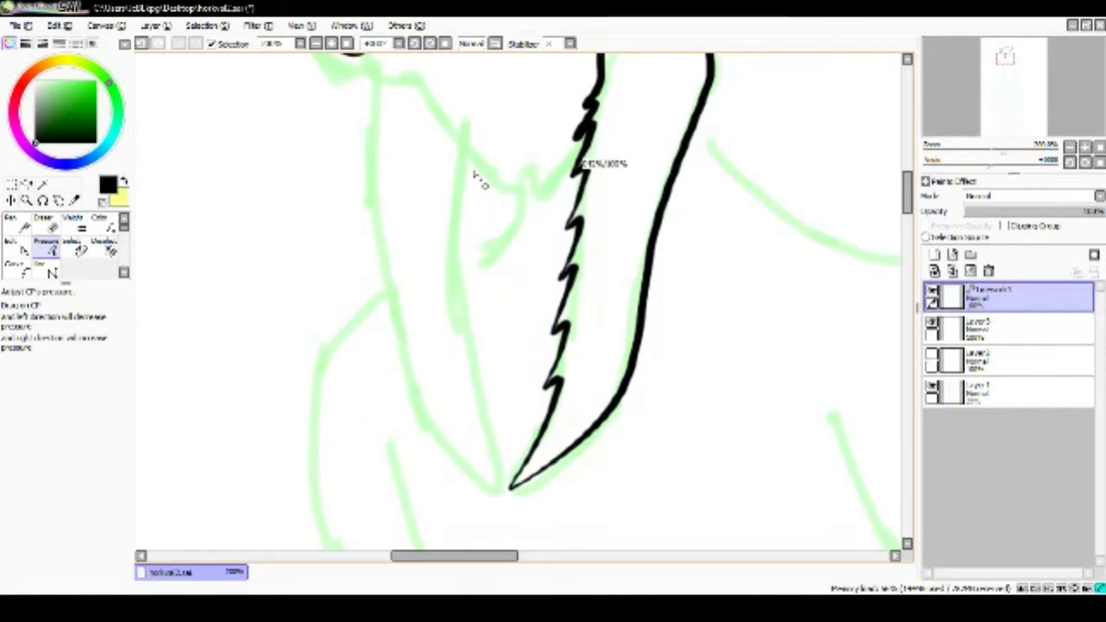
{"action": "left_click_drag", "start_coordinate": [594, 95], "coordinate": [497, 129]}
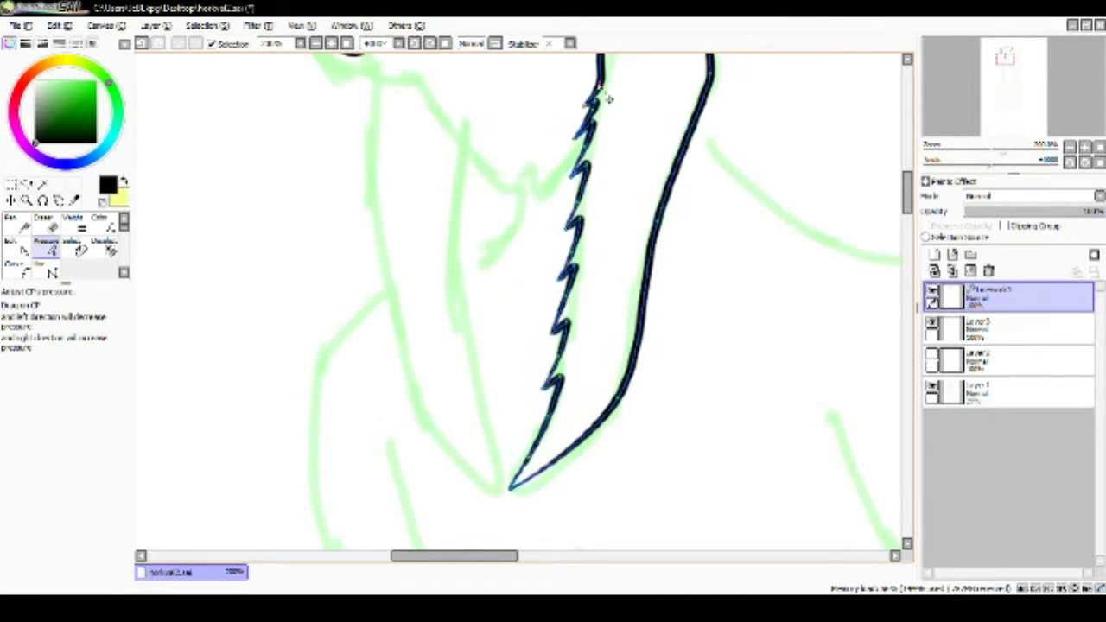
{"action": "scroll", "coordinate": [715, 207], "scroll_direction": "up", "scroll_amount": 3}
{"action": "scroll", "coordinate": [636, 405], "scroll_direction": "down", "scroll_amount": 3}
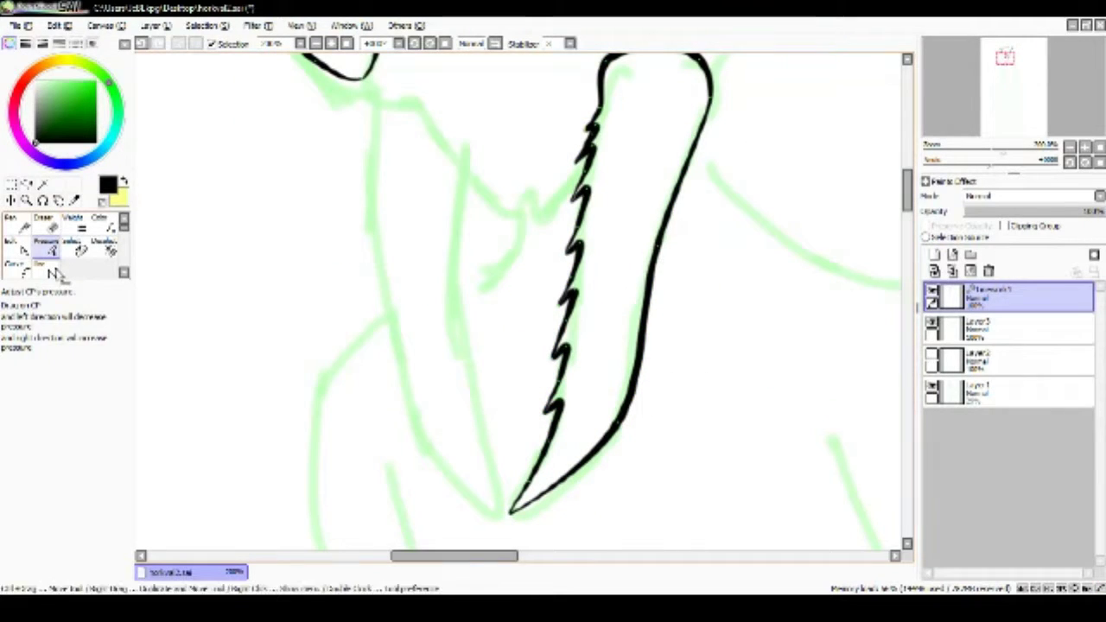
- Draw the closed, serrated left mandible over the sketch with the Curve tool and taper its line by reducing control-point pressure
{"action": "key", "text": "c"}
{"action": "mouse_move", "coordinate": [391, 104]}
{"action": "left_mouse_down"}
{"action": "mouse_move", "coordinate": [368, 192]}
{"action": "mouse_move", "coordinate": [394, 337]}
{"action": "mouse_move", "coordinate": [452, 490]}
{"action": "mouse_move", "coordinate": [463, 358]}
{"action": "mouse_move", "coordinate": [458, 179]}
{"action": "left_mouse_up"}
{"action": "key", "text": "p"}
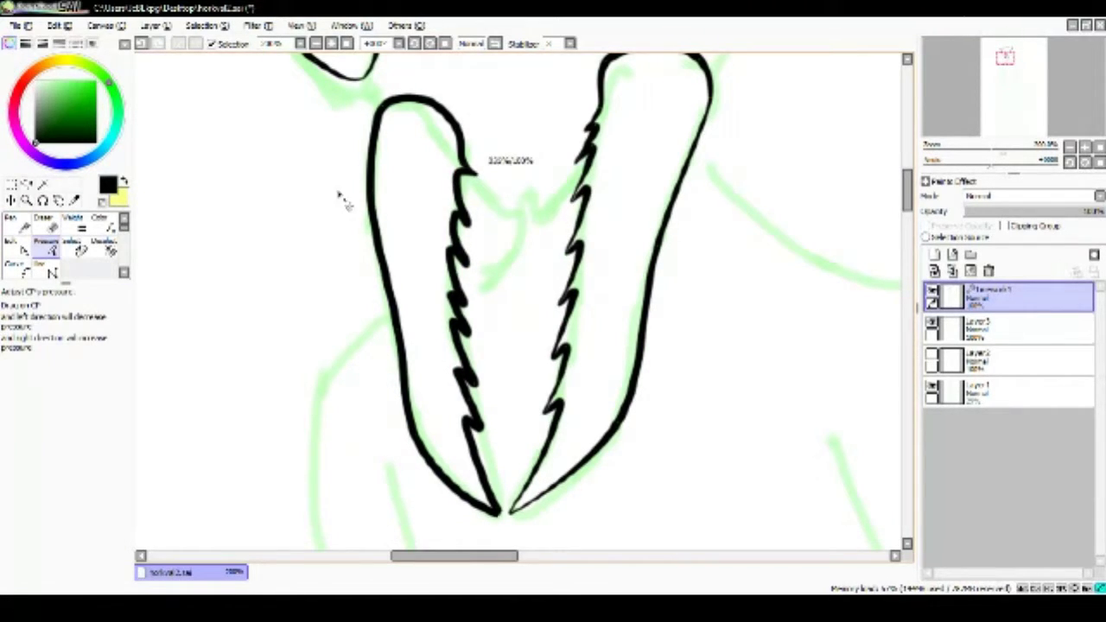
{"action": "left_click_drag", "start_coordinate": [472, 268], "coordinate": [407, 291]}
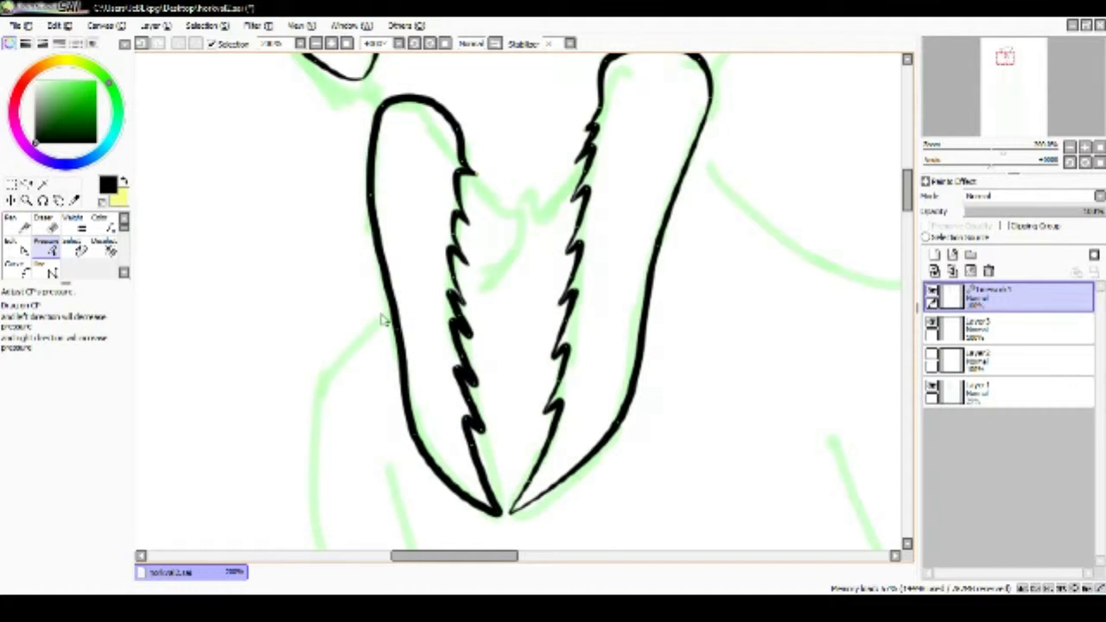
{"action": "left_click_drag", "start_coordinate": [473, 345], "coordinate": [471, 389]}
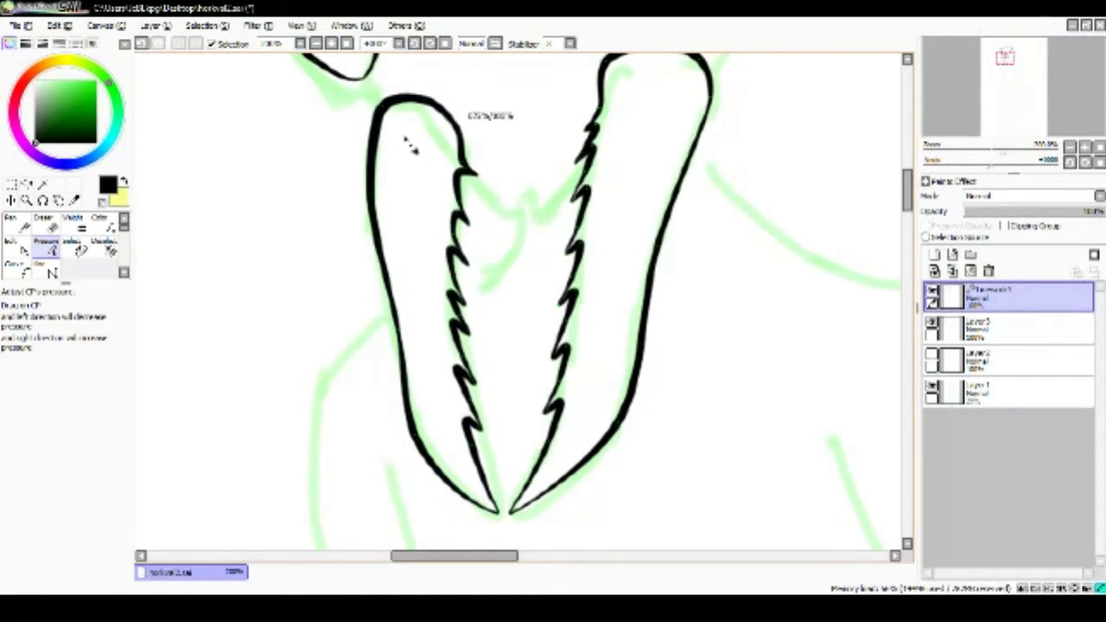
- On a new linework layer, draw the jawline from the left eye through the small zigzag at the mouth to the right eye
{"action": "key", "text": "c"}
{"action": "scroll", "coordinate": [652, 235], "scroll_direction": "up", "scroll_amount": 3}
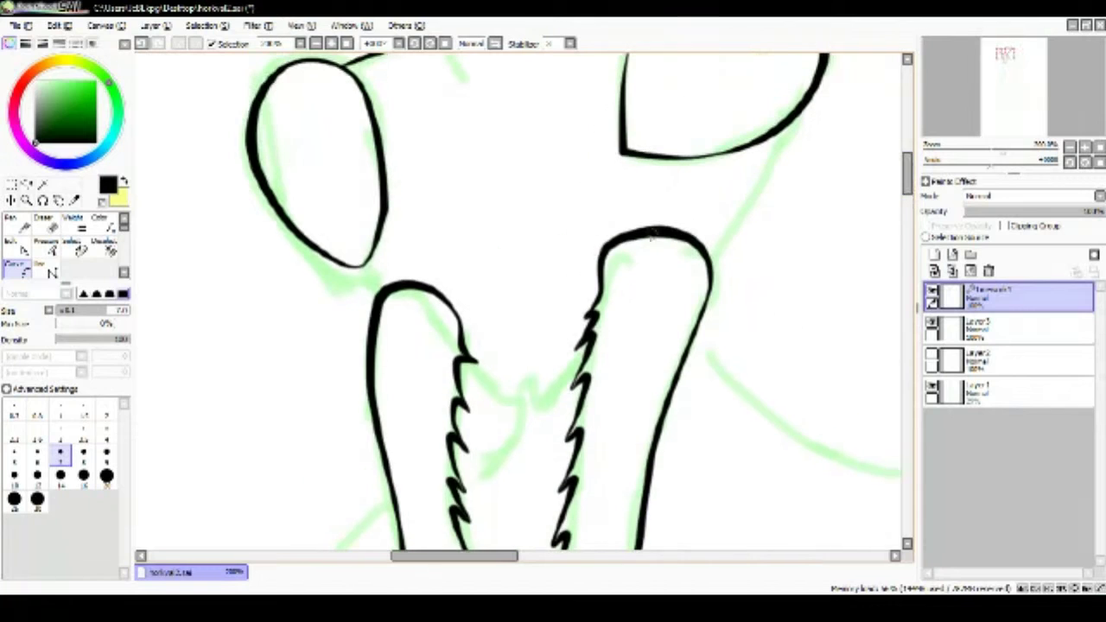
{"action": "left_click", "coordinate": [951, 271]}
{"action": "left_click", "coordinate": [352, 275]}
{"action": "left_click", "coordinate": [522, 394]}
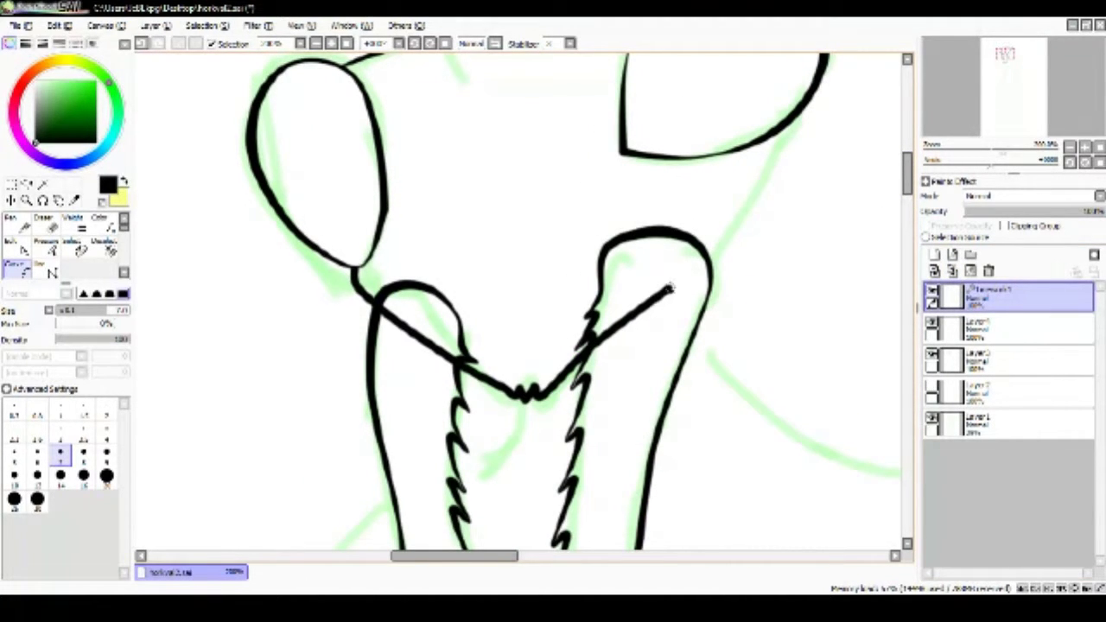
{"action": "double_click", "coordinate": [795, 121]}
- Reshape the jawline's left end below the eye and vary the line's pressure to thin parts of it
{"action": "key", "text": "p"}
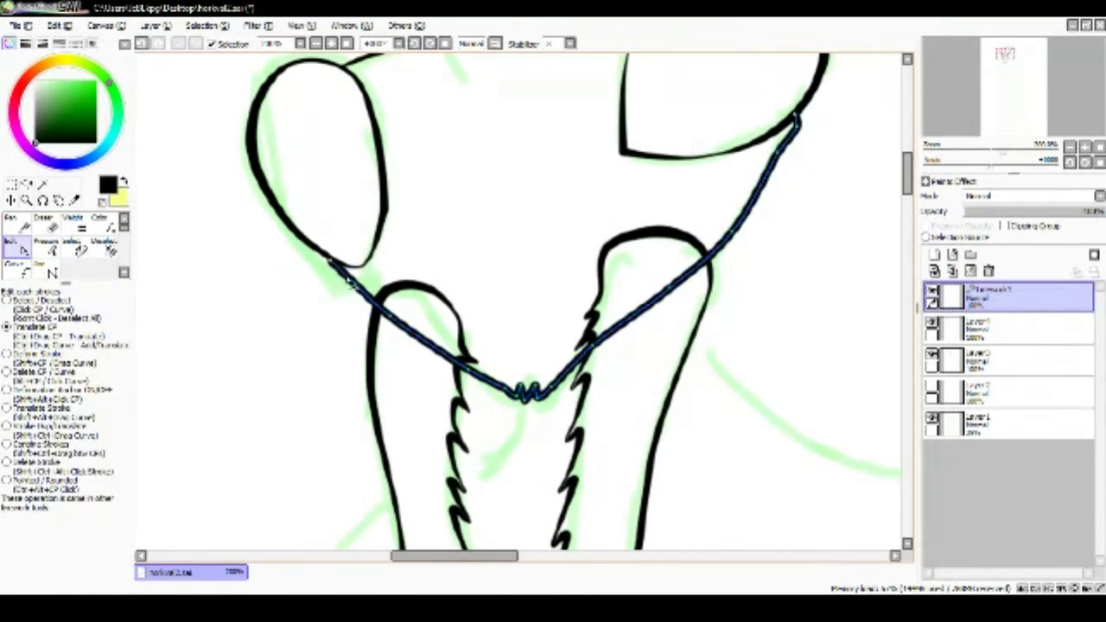
{"action": "left_click_drag", "start_coordinate": [350, 298], "coordinate": [338, 299]}
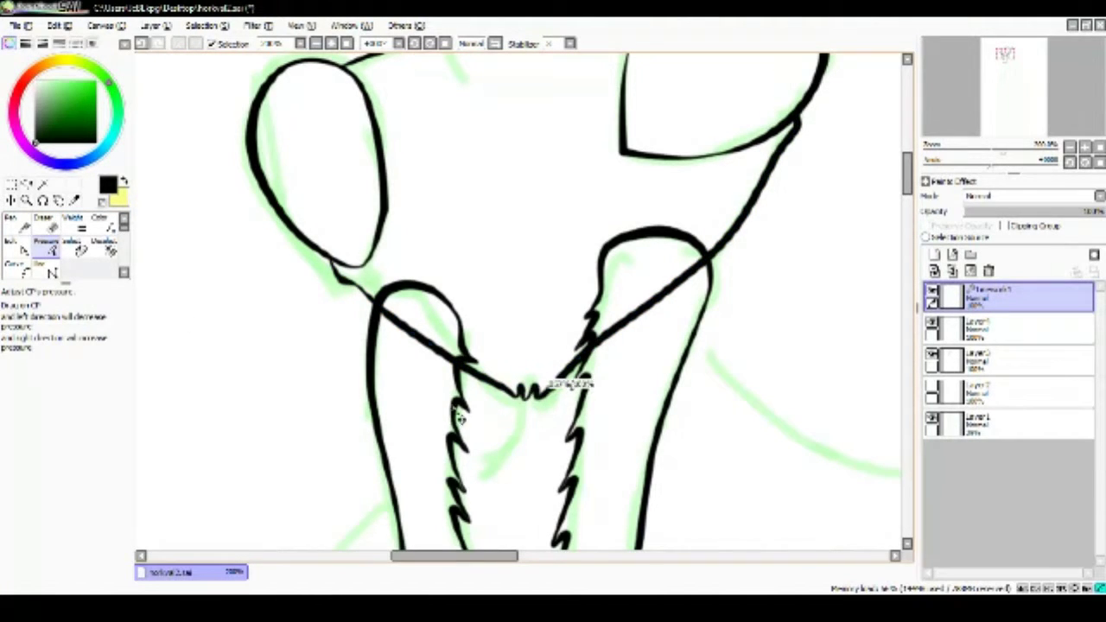
{"action": "left_click_drag", "start_coordinate": [795, 123], "coordinate": [799, 130]}
- Merge the jawline linework into the layer below and erase the parts crossing both mandibles
{"action": "key", "text": "ctrl+e"}
{"action": "key", "text": "e"}
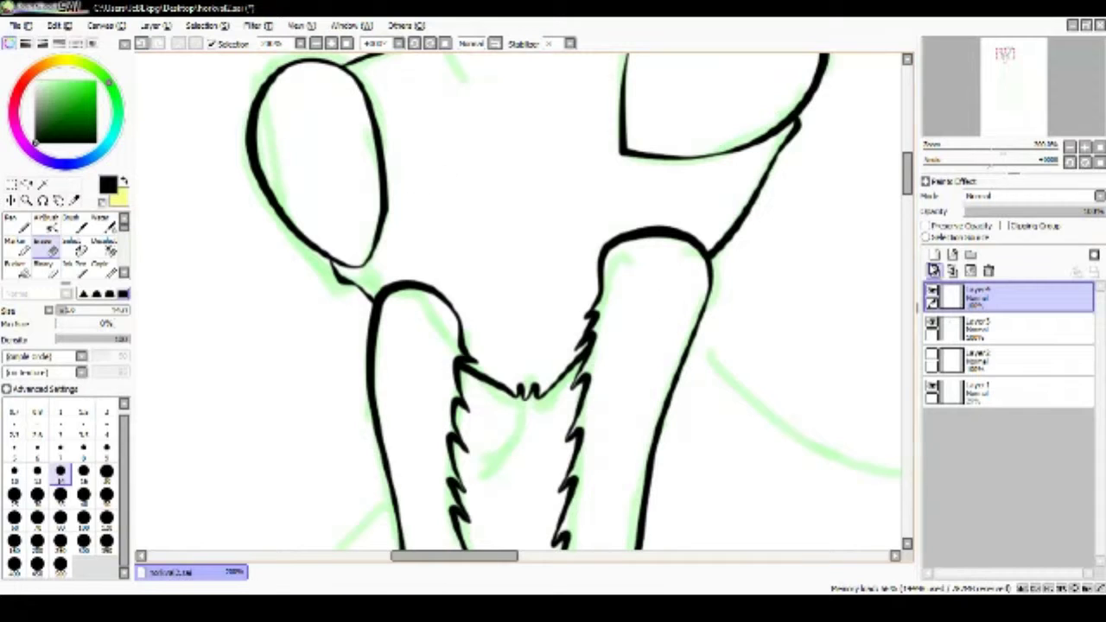
- On a new linework layer, draw the neck, left shoulder and outer edge of the left arm as one long curve
{"action": "left_click", "coordinate": [934, 254]}
{"action": "left_click", "coordinate": [951, 254]}
{"action": "scroll", "coordinate": [518, 346], "scroll_direction": "down", "scroll_amount": 3}
{"action": "key", "text": "c"}
{"action": "left_click", "coordinate": [523, 253]}
{"action": "left_click", "coordinate": [516, 298]}
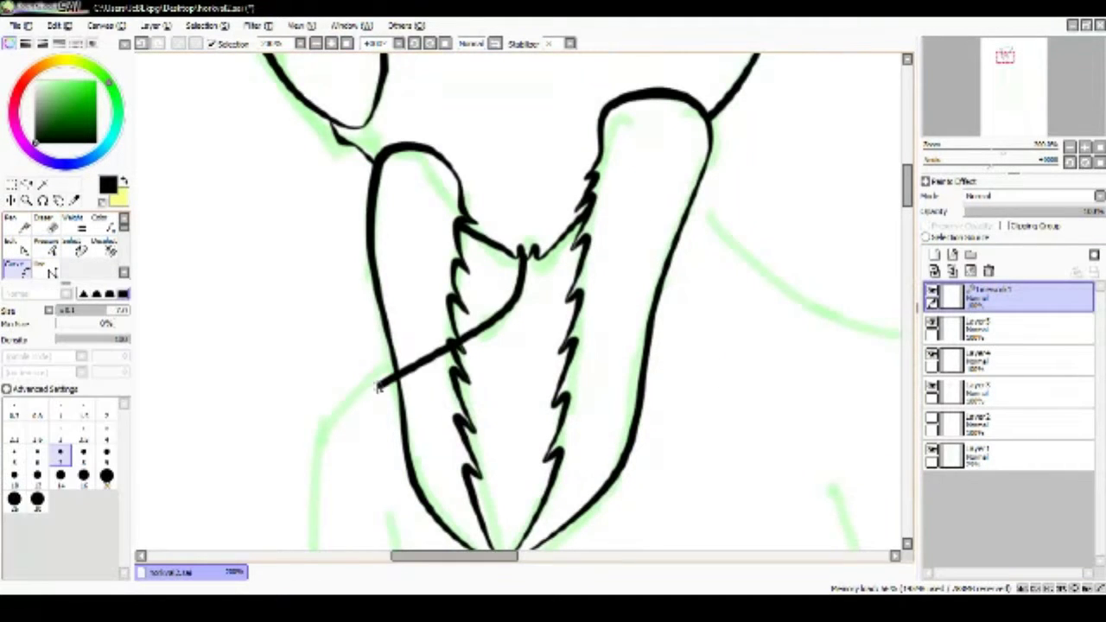
{"action": "scroll", "coordinate": [337, 416], "scroll_direction": "down", "scroll_amount": 3}
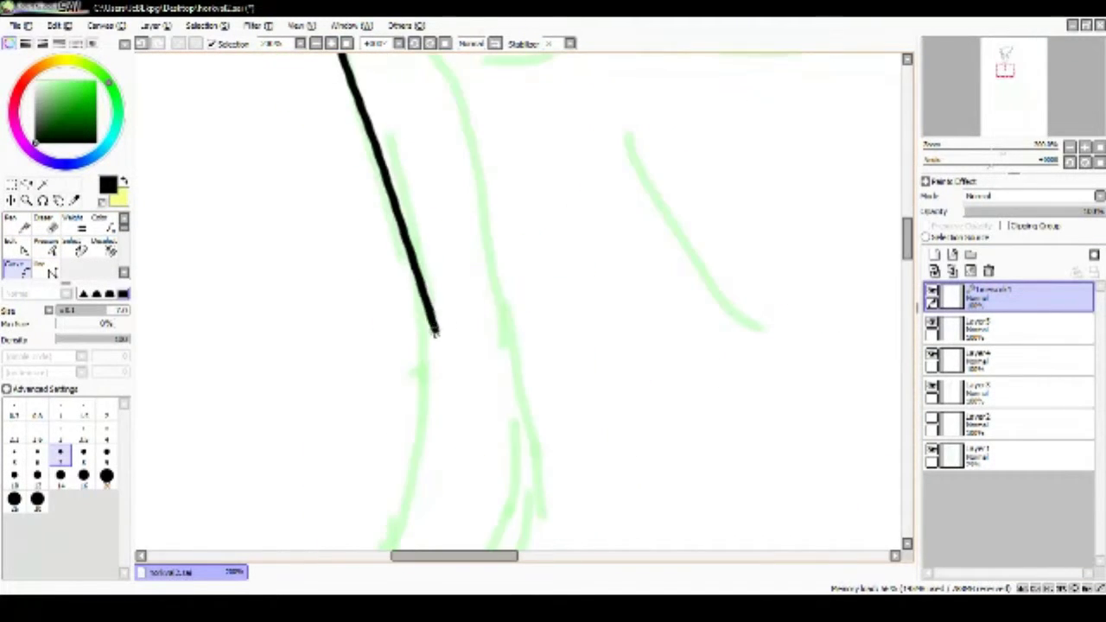
{"action": "left_click", "coordinate": [409, 426]}
{"action": "scroll", "coordinate": [394, 123], "scroll_direction": "down", "scroll_amount": 4}
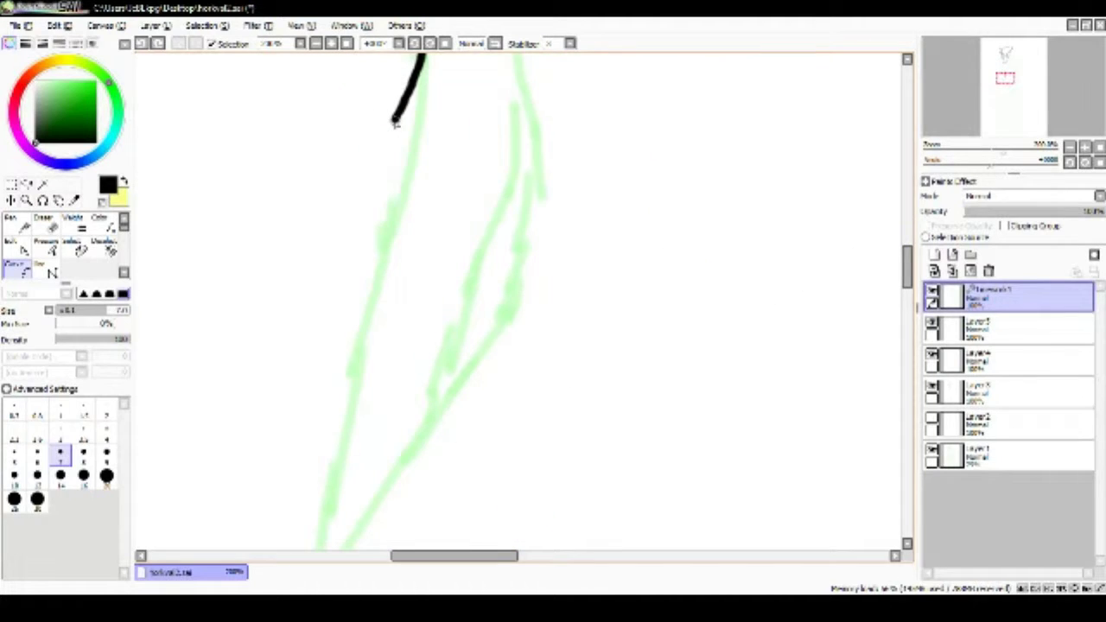
{"action": "left_click", "coordinate": [320, 486]}
{"action": "key", "text": "Return"}
- Vary the pressure along the left arm's outer line, thinning it at the elbow and between neck and shoulder
{"action": "scroll", "coordinate": [475, 345], "scroll_direction": "down", "scroll_amount": 2}
{"action": "left_click", "coordinate": [52, 246]}
{"action": "mouse_move", "coordinate": [301, 380]}
{"action": "left_mouse_down"}
{"action": "mouse_move", "coordinate": [316, 288]}
{"action": "mouse_move", "coordinate": [576, 250]}
{"action": "left_mouse_up"}
{"action": "scroll", "coordinate": [323, 382], "scroll_direction": "up", "scroll_amount": 3}
{"action": "scroll", "coordinate": [335, 157], "scroll_direction": "up", "scroll_amount": 3}
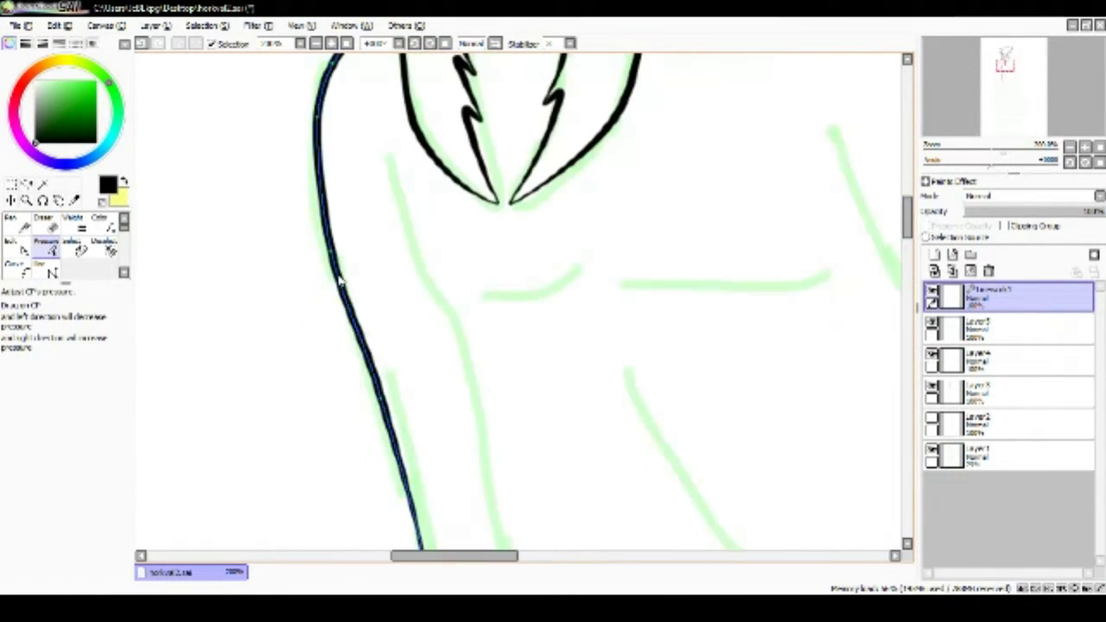
{"action": "scroll", "coordinate": [404, 271], "scroll_direction": "up", "scroll_amount": 3}
{"action": "left_click_drag", "start_coordinate": [405, 271], "coordinate": [518, 169]}
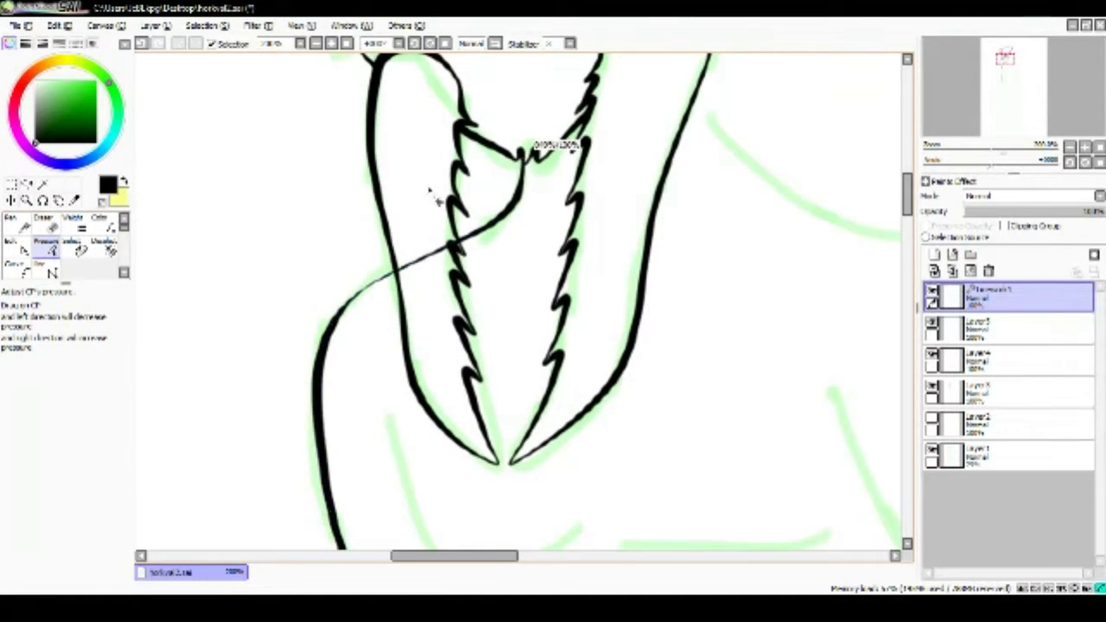
- Draw the inner edge of the left arm from the armpit downward with the Curve tool and taper its lower end
{"action": "left_click", "coordinate": [15, 262]}
{"action": "scroll", "coordinate": [375, 153], "scroll_direction": "down", "scroll_amount": 3}
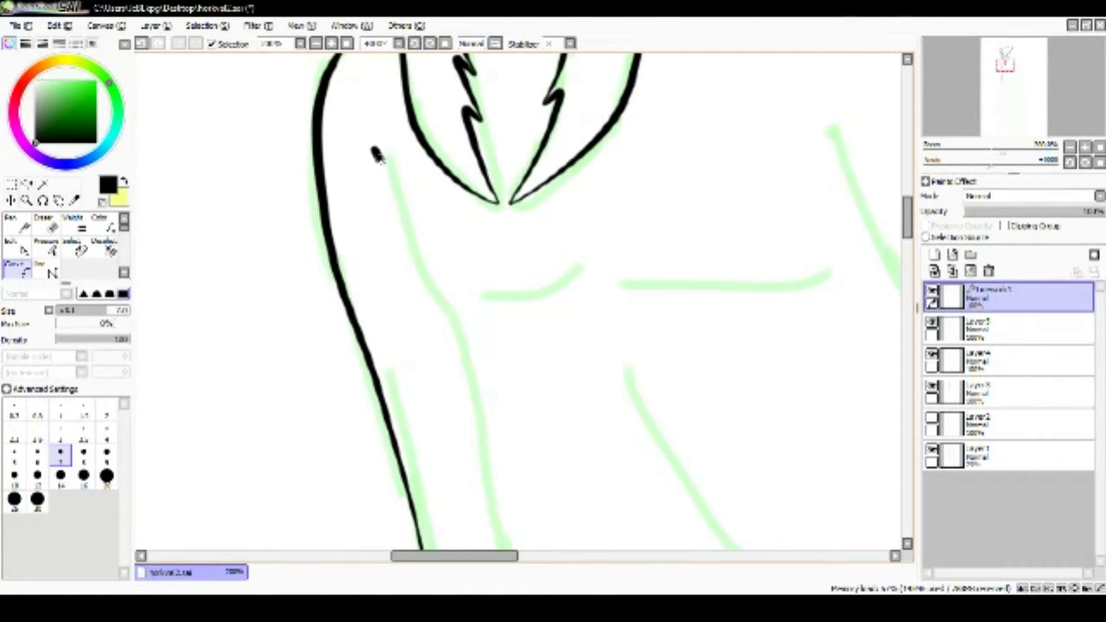
{"action": "scroll", "coordinate": [451, 316], "scroll_direction": "down", "scroll_amount": 3}
{"action": "left_click", "coordinate": [510, 192]}
{"action": "left_click", "coordinate": [537, 347]}
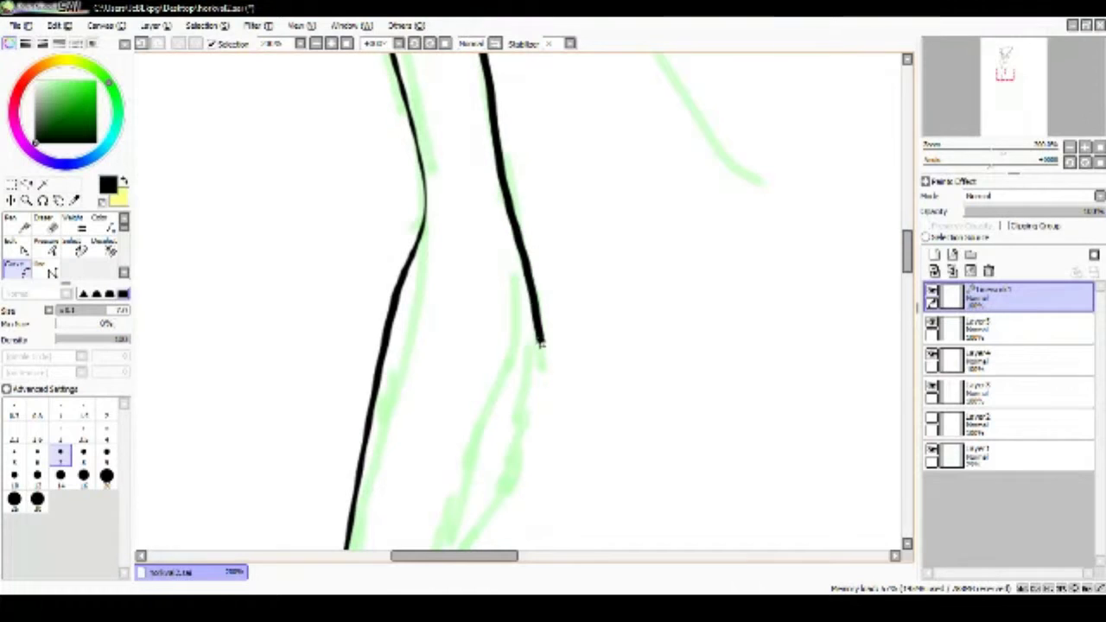
{"action": "left_click", "coordinate": [48, 246]}
{"action": "scroll", "coordinate": [862, 221], "scroll_direction": "up", "scroll_amount": 5}
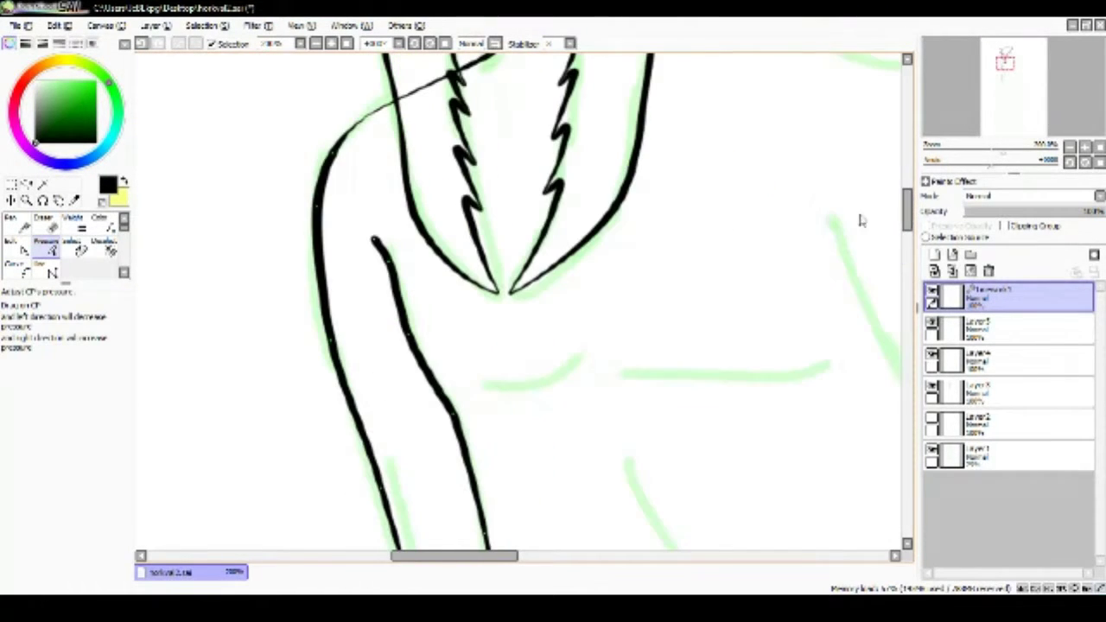
- Draw the right neck and shoulder line from the mandible down to the upper arm and taper both ends
{"action": "left_click", "coordinate": [15, 261]}
{"action": "mouse_move", "coordinate": [913, 167]}
{"action": "left_mouse_down"}
{"action": "mouse_move", "coordinate": [908, 257]}
{"action": "mouse_move", "coordinate": [908, 185]}
{"action": "left_mouse_up"}
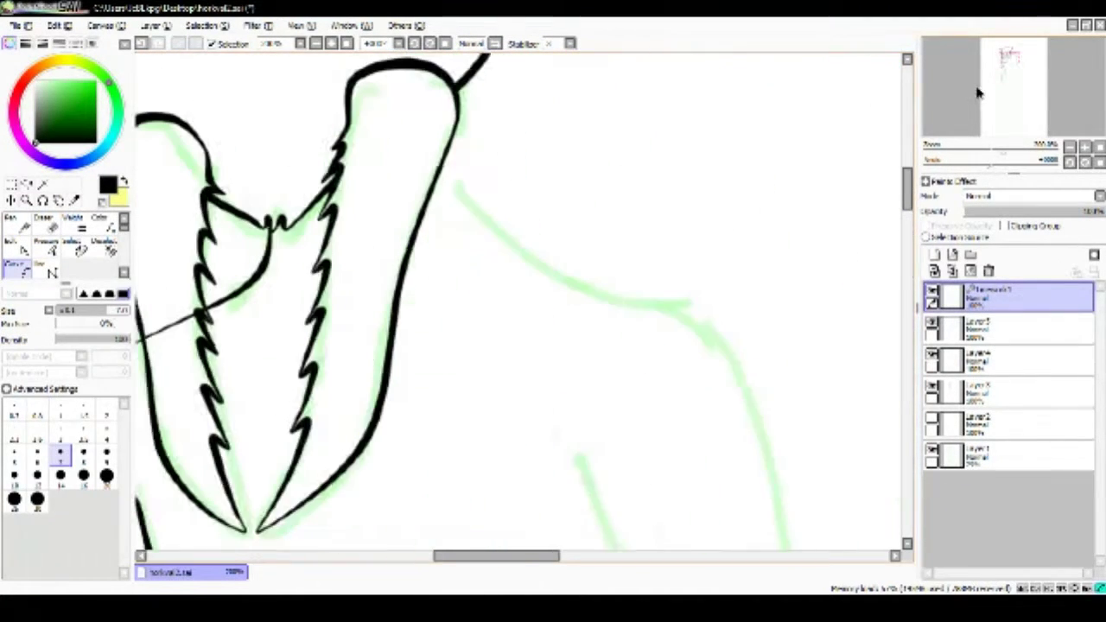
{"action": "left_click", "coordinate": [479, 150]}
{"action": "left_click", "coordinate": [503, 238]}
{"action": "left_click_drag", "start_coordinate": [764, 377], "coordinate": [669, 145]}
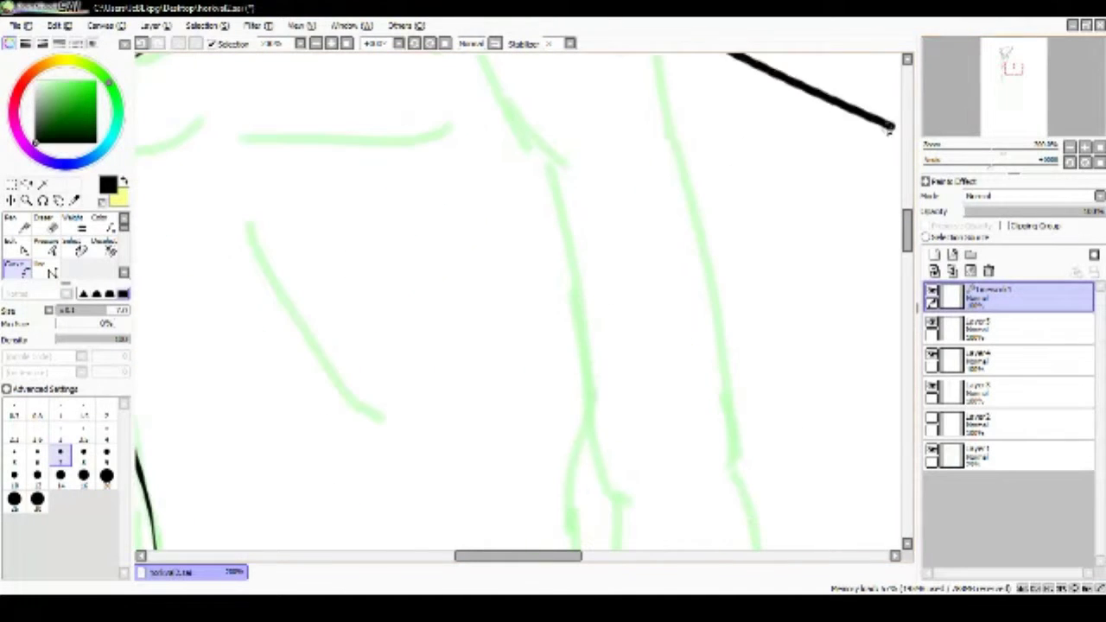
{"action": "scroll", "coordinate": [518, 303], "scroll_direction": "up", "scroll_amount": 5}
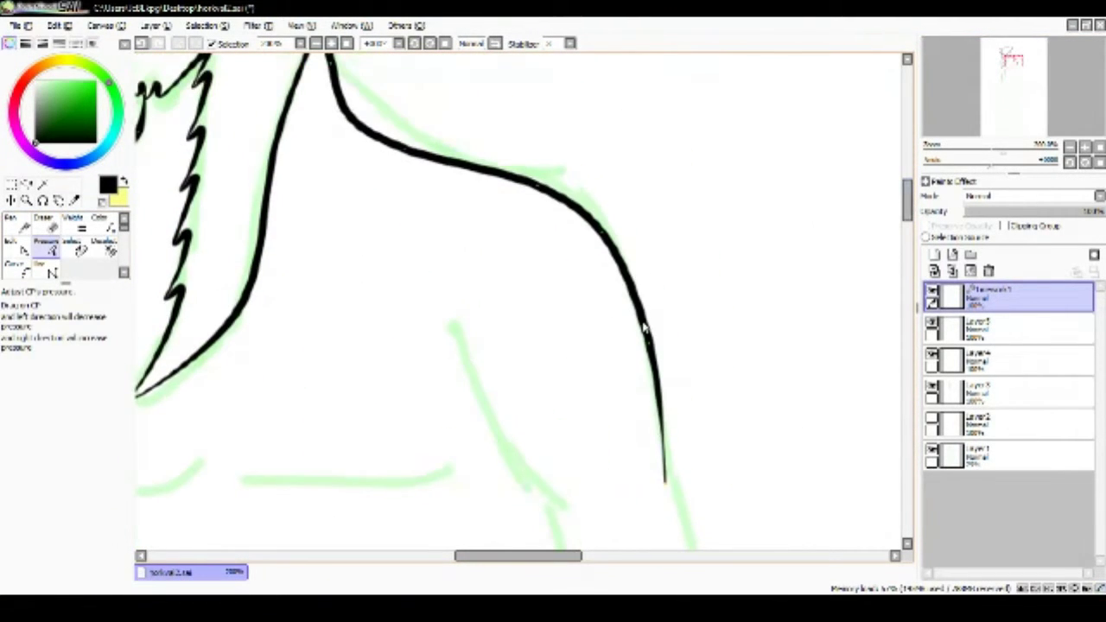
{"action": "key", "text": "Return"}
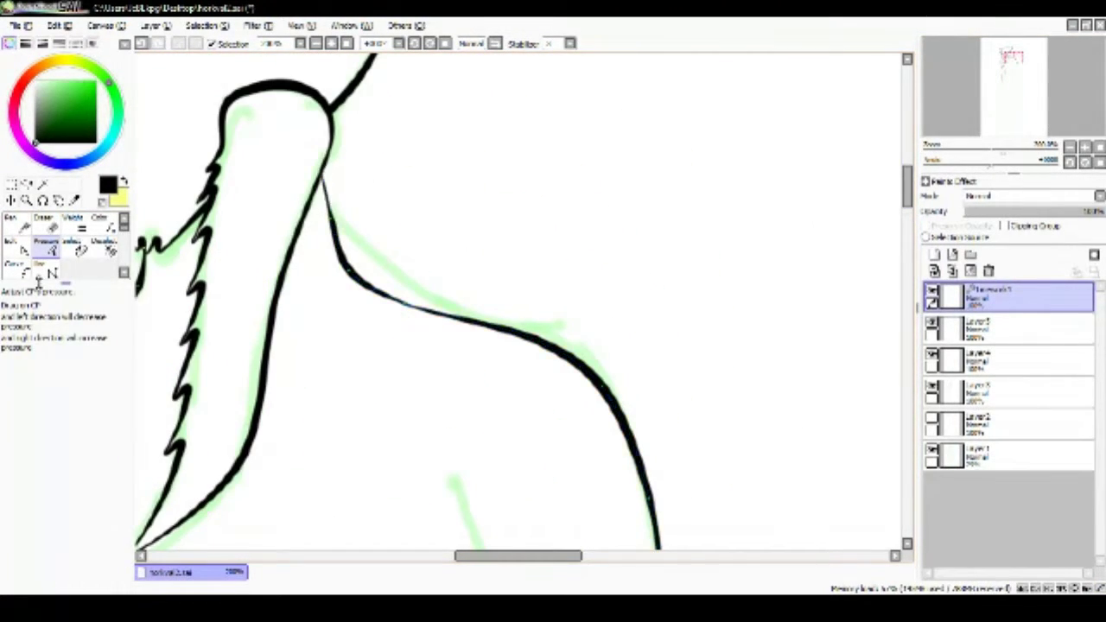
- Draw the short curved armpit line between the chest and the right arm and taper both of its ends
{"action": "scroll", "coordinate": [389, 190], "scroll_direction": "down", "scroll_amount": 3}
{"action": "key", "text": "n"}
{"action": "left_click", "coordinate": [565, 336]}
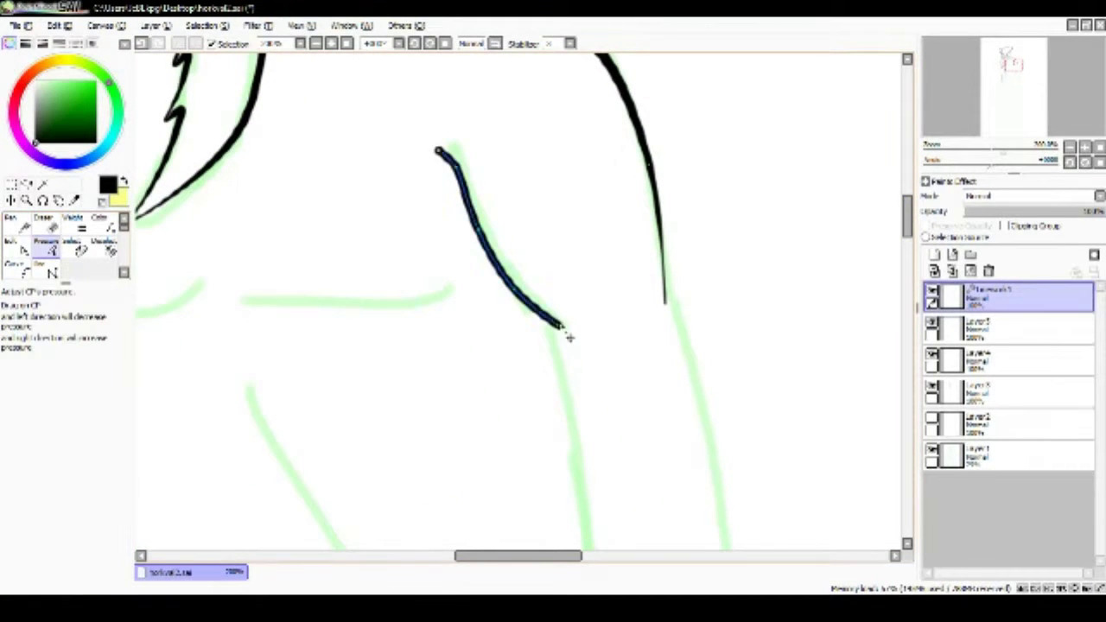
{"action": "key", "text": "Return"}
- Draw the inner edge of the right arm from the armpit line down to the wrist with the Curve tool
{"action": "left_click_drag", "start_coordinate": [535, 317], "coordinate": [901, 210]}
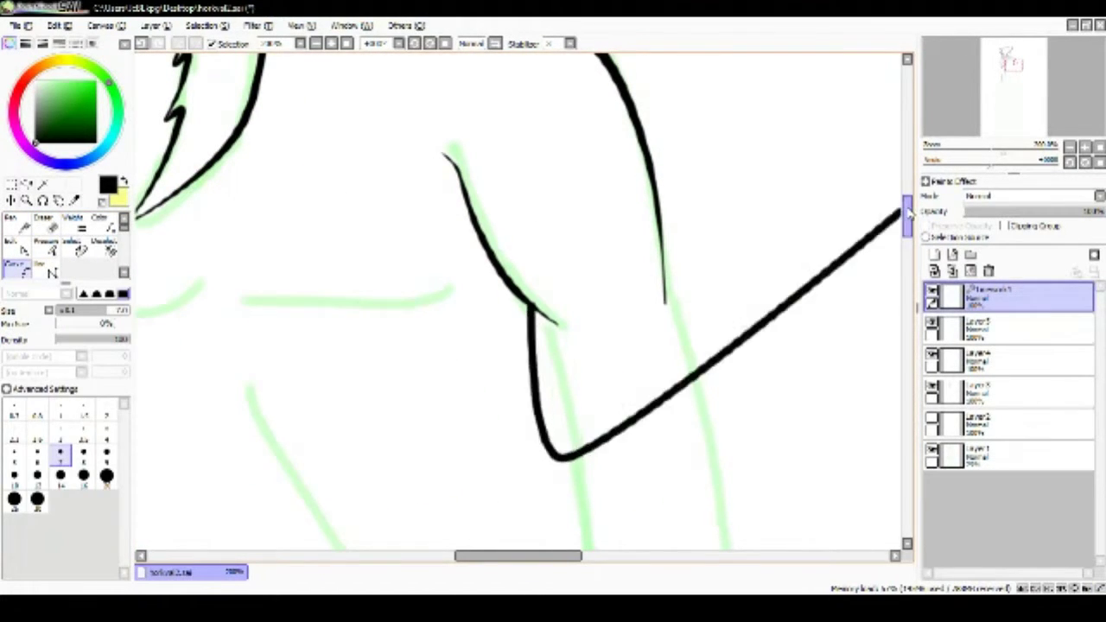
{"action": "key", "text": "ctrl+z"}
{"action": "scroll", "coordinate": [518, 302], "scroll_direction": "down", "scroll_amount": 5}
{"action": "mouse_move", "coordinate": [566, 53]}
{"action": "left_mouse_down"}
{"action": "mouse_move", "coordinate": [666, 464]}
{"action": "mouse_move", "coordinate": [863, 281]}
{"action": "left_mouse_up"}
{"action": "key", "text": "ctrl+z"}
{"action": "scroll", "coordinate": [760, 277], "scroll_direction": "down", "scroll_amount": 3}
{"action": "left_click_drag", "start_coordinate": [666, 54], "coordinate": [648, 307]}
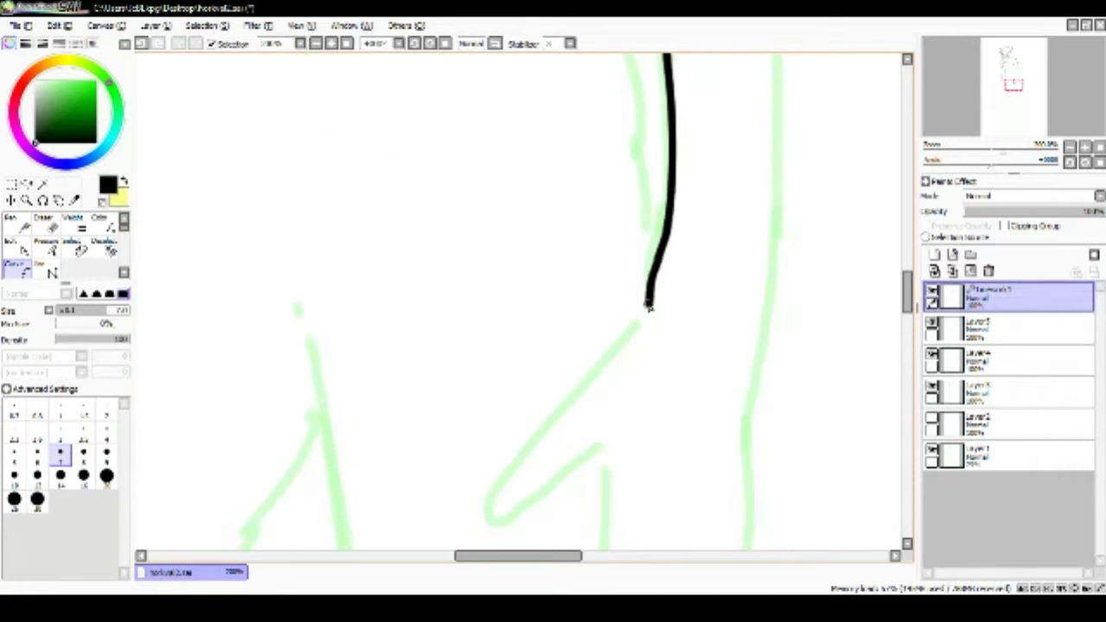
- Draw the right hand from the wrist, outlining the thumb and the fingers with their dividing lines
{"action": "scroll", "coordinate": [649, 304], "scroll_direction": "down", "scroll_amount": 3}
{"action": "left_click_drag", "start_coordinate": [647, 198], "coordinate": [900, 227]}
{"action": "key", "text": "ctrl+z"}
{"action": "scroll", "coordinate": [777, 259], "scroll_direction": "down", "scroll_amount": 3}
{"action": "mouse_move", "coordinate": [647, 91]}
{"action": "left_mouse_down"}
{"action": "mouse_move", "coordinate": [501, 329]}
{"action": "mouse_move", "coordinate": [551, 285]}
{"action": "left_mouse_up"}
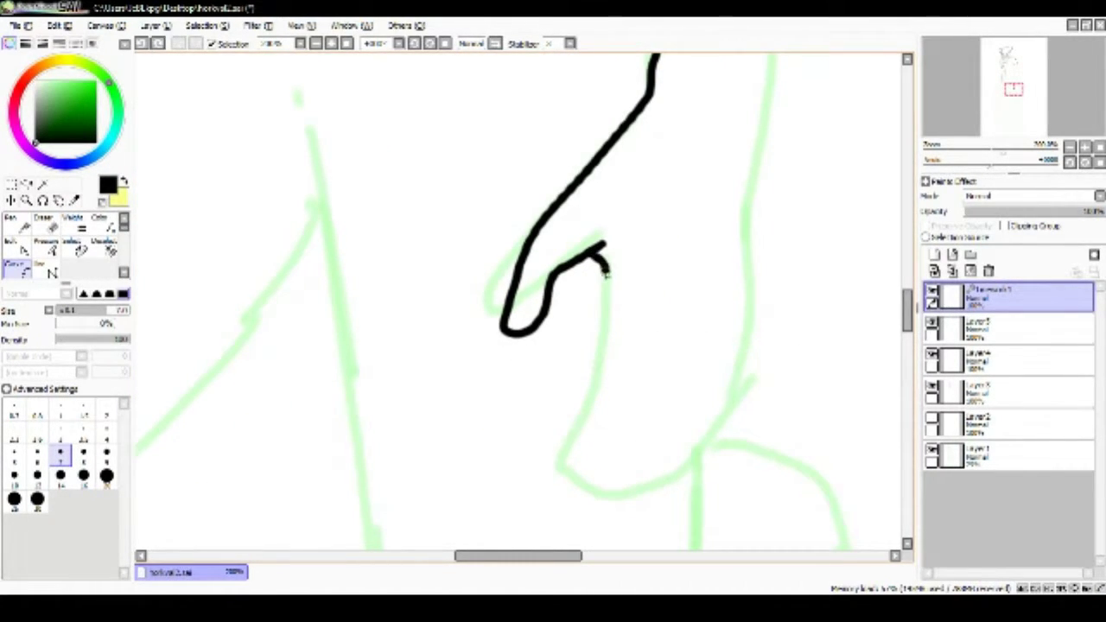
{"action": "mouse_move", "coordinate": [606, 294]}
{"action": "left_mouse_down"}
{"action": "mouse_move", "coordinate": [604, 444]}
{"action": "mouse_move", "coordinate": [641, 378]}
{"action": "mouse_move", "coordinate": [654, 304]}
{"action": "left_mouse_up"}
{"action": "mouse_move", "coordinate": [696, 297]}
{"action": "left_mouse_down"}
{"action": "mouse_move", "coordinate": [659, 413]}
{"action": "mouse_move", "coordinate": [557, 485]}
{"action": "left_mouse_up"}
{"action": "mouse_move", "coordinate": [714, 316]}
{"action": "left_mouse_down"}
{"action": "mouse_move", "coordinate": [615, 494]}
{"action": "mouse_move", "coordinate": [633, 448]}
{"action": "mouse_move", "coordinate": [729, 340]}
{"action": "left_mouse_up"}
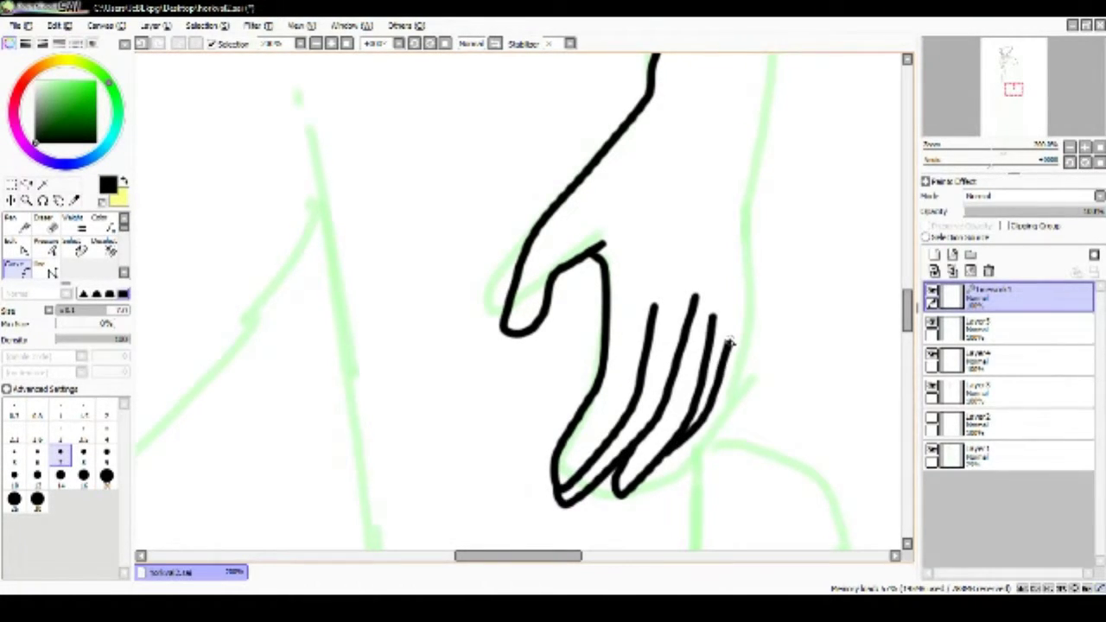
- Draw the outer edge of the right arm from the little finger up to the shoulder line
{"action": "scroll", "coordinate": [730, 344], "scroll_direction": "up", "scroll_amount": 5}
{"action": "mouse_move", "coordinate": [756, 548]}
{"action": "left_mouse_down"}
{"action": "mouse_move", "coordinate": [773, 402]}
{"action": "mouse_move", "coordinate": [901, 284]}
{"action": "left_mouse_up"}
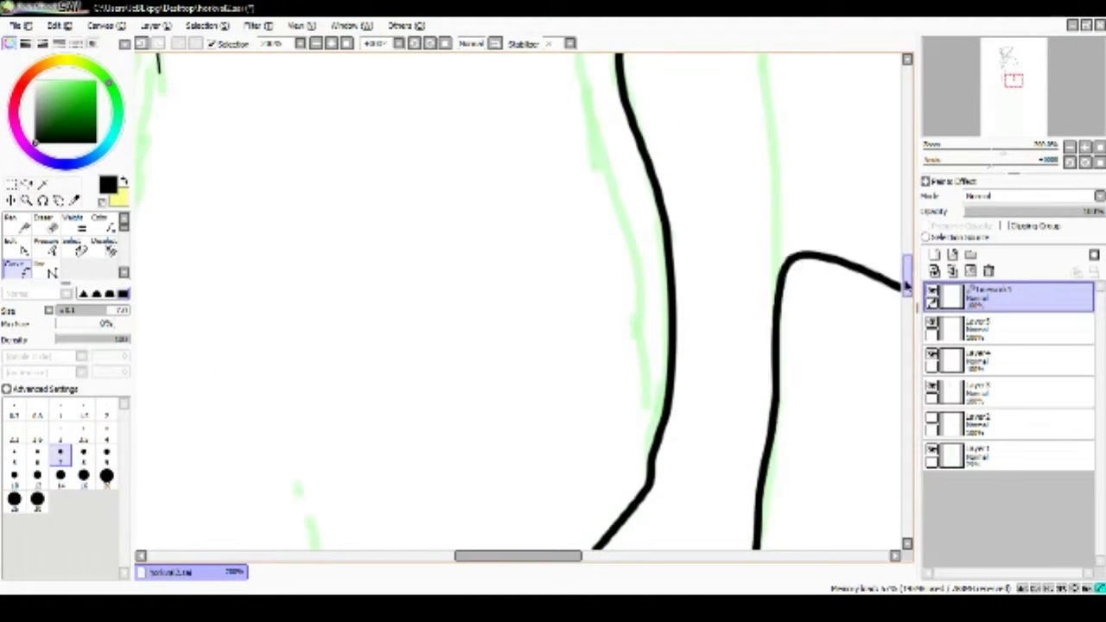
{"action": "key", "text": "ctrl+z"}
{"action": "scroll", "coordinate": [792, 346], "scroll_direction": "up", "scroll_amount": 3}
{"action": "mouse_move", "coordinate": [792, 547]}
{"action": "left_mouse_down"}
{"action": "mouse_move", "coordinate": [792, 320]}
{"action": "mouse_move", "coordinate": [743, 141]}
{"action": "mouse_move", "coordinate": [754, 227]}
{"action": "mouse_move", "coordinate": [901, 247]}
{"action": "left_mouse_up"}
{"action": "key", "text": "ctrl+z"}
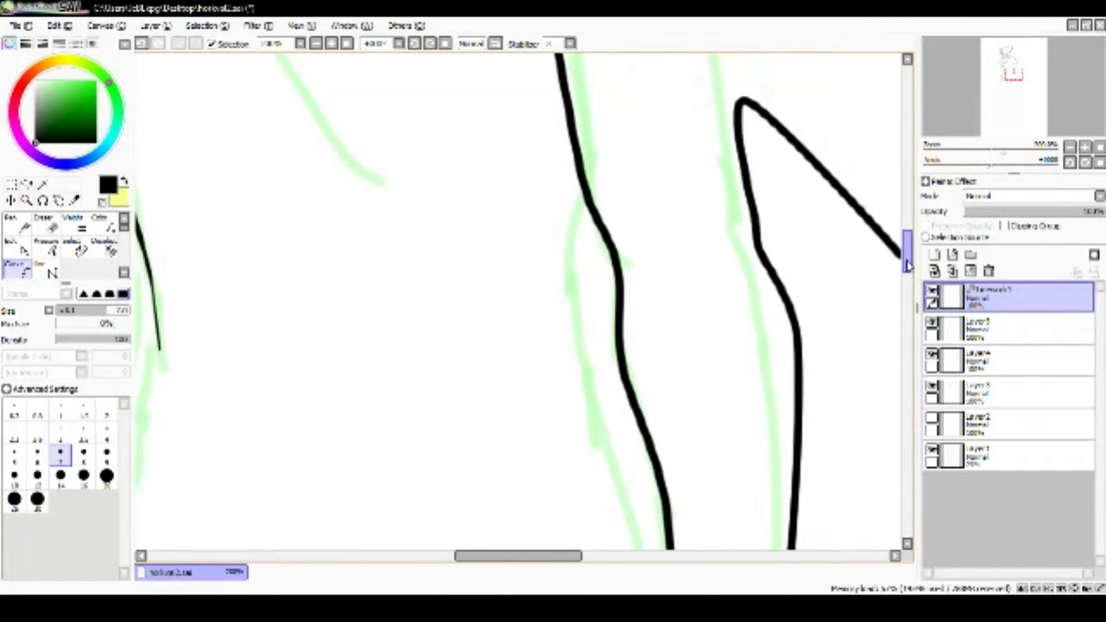
{"action": "key", "text": "ctrl+z"}
{"action": "scroll", "coordinate": [702, 252], "scroll_direction": "up", "scroll_amount": 1}
{"action": "left_click", "coordinate": [661, 147]}
- Vary the pressure along the right arm's inner and outer lines so they taper at the joints
{"action": "left_click", "coordinate": [47, 246]}
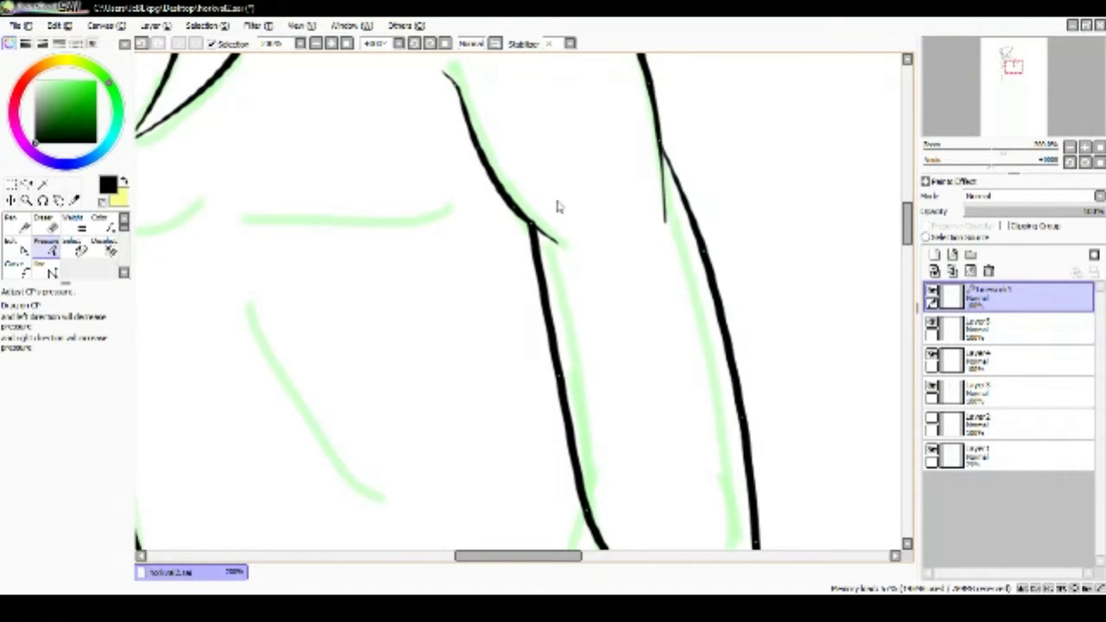
{"action": "mouse_move", "coordinate": [533, 226]}
{"action": "left_mouse_down"}
{"action": "mouse_move", "coordinate": [905, 233]}
{"action": "mouse_move", "coordinate": [905, 276]}
{"action": "left_mouse_up"}
{"action": "left_click_drag", "start_coordinate": [765, 326], "coordinate": [740, 340]}
{"action": "left_click_drag", "start_coordinate": [643, 339], "coordinate": [560, 395]}
{"action": "left_click_drag", "start_coordinate": [673, 330], "coordinate": [615, 384]}
- Thin the wrist, thumb and finger lines of the right hand and taper the finger dividing lines with the Pressure tool
{"action": "scroll", "coordinate": [682, 415], "scroll_direction": "down", "scroll_amount": 5}
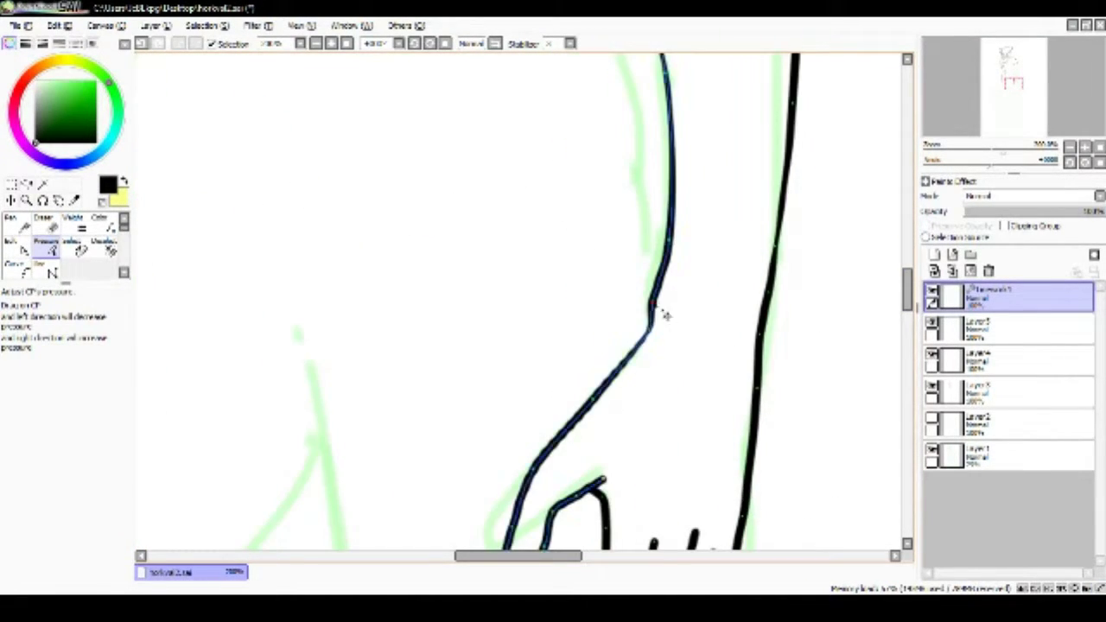
{"action": "left_click_drag", "start_coordinate": [553, 362], "coordinate": [444, 395]}
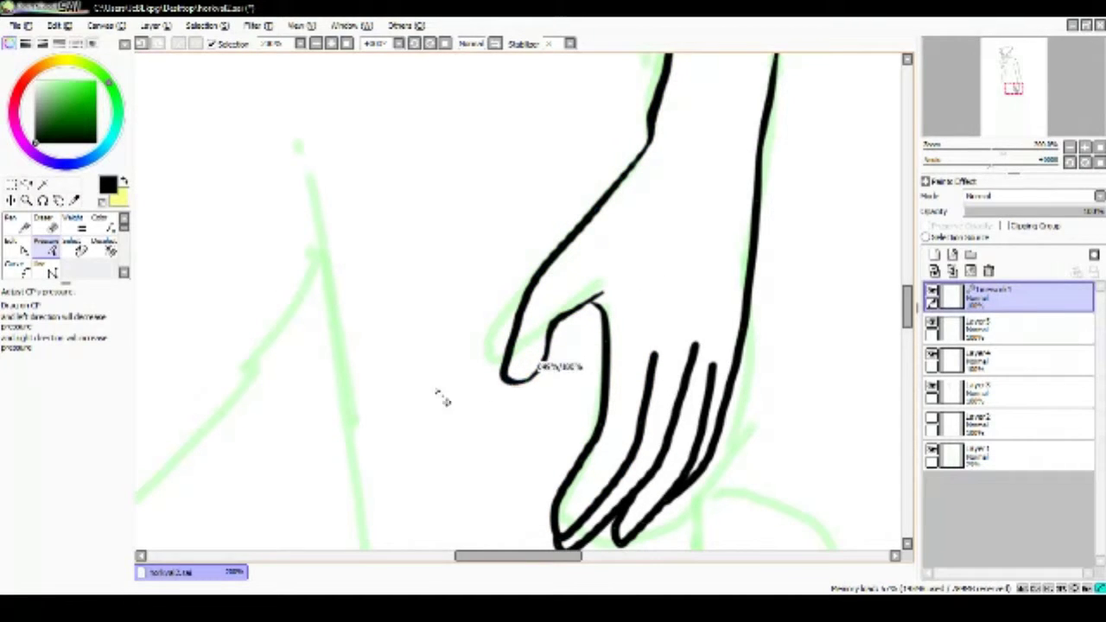
{"action": "mouse_move", "coordinate": [605, 425]}
{"action": "left_mouse_down"}
{"action": "mouse_move", "coordinate": [525, 469]}
{"action": "mouse_move", "coordinate": [528, 434]}
{"action": "left_mouse_up"}
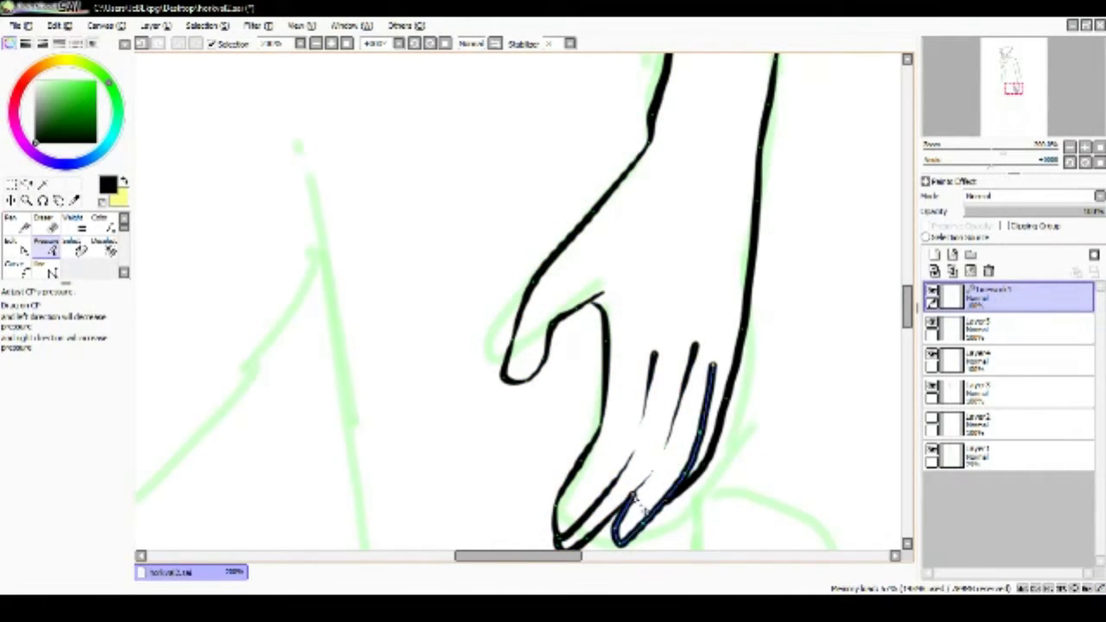
{"action": "left_click_drag", "start_coordinate": [691, 406], "coordinate": [672, 477]}
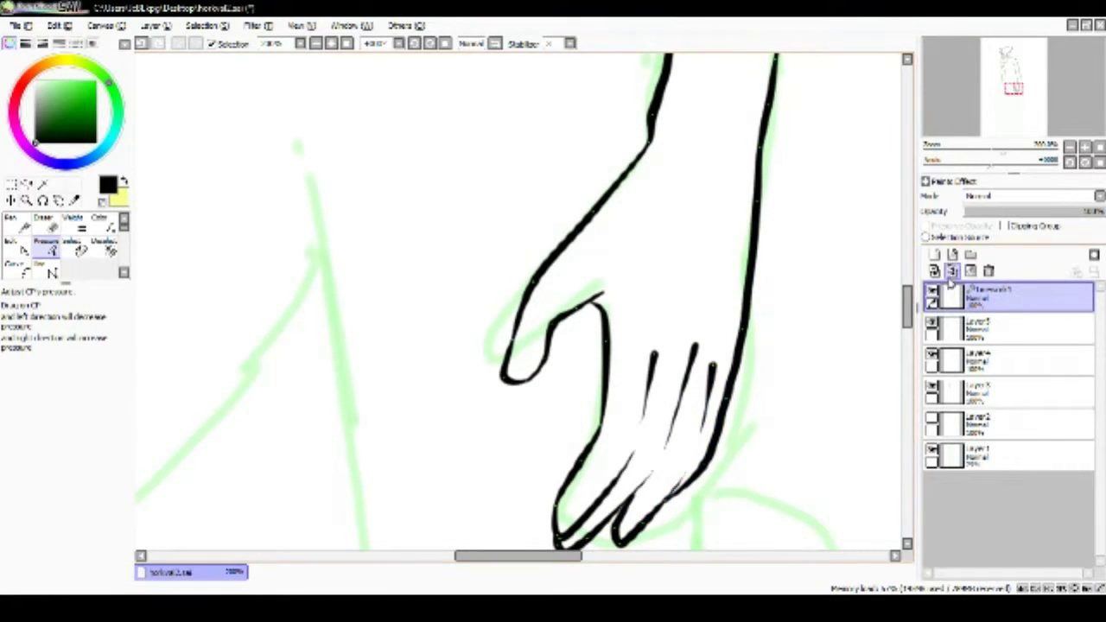
- Draw a row of curved spikes up the outer edge of the right forearm on a new linework layer
{"action": "scroll", "coordinate": [672, 483], "scroll_direction": "down", "scroll_amount": 3}
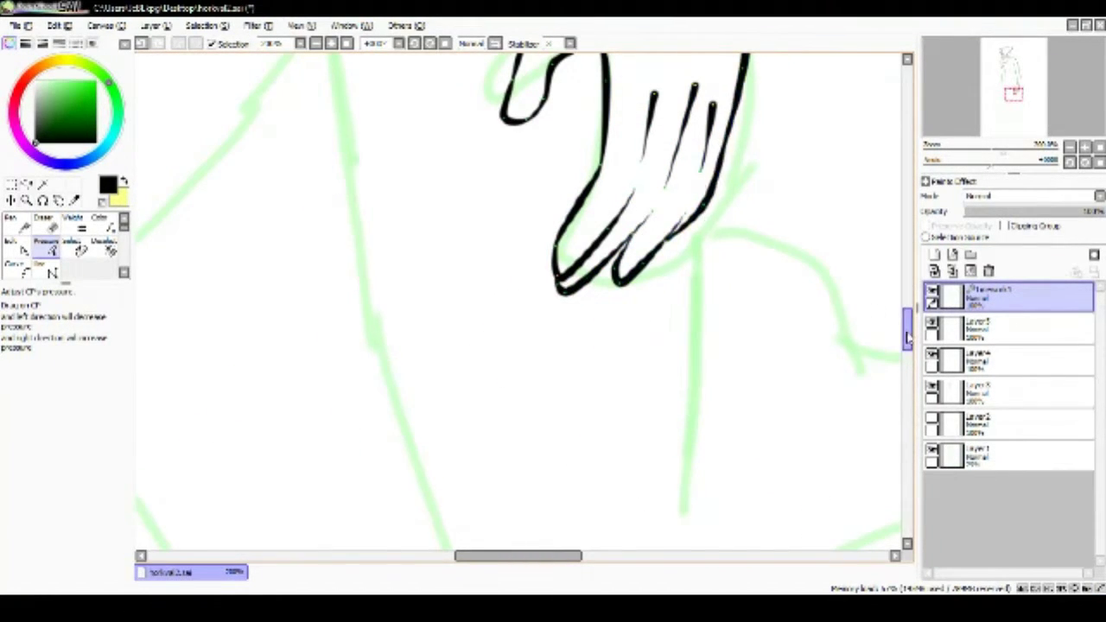
{"action": "scroll", "coordinate": [906, 328], "scroll_direction": "up", "scroll_amount": 5}
{"action": "left_click", "coordinate": [17, 269]}
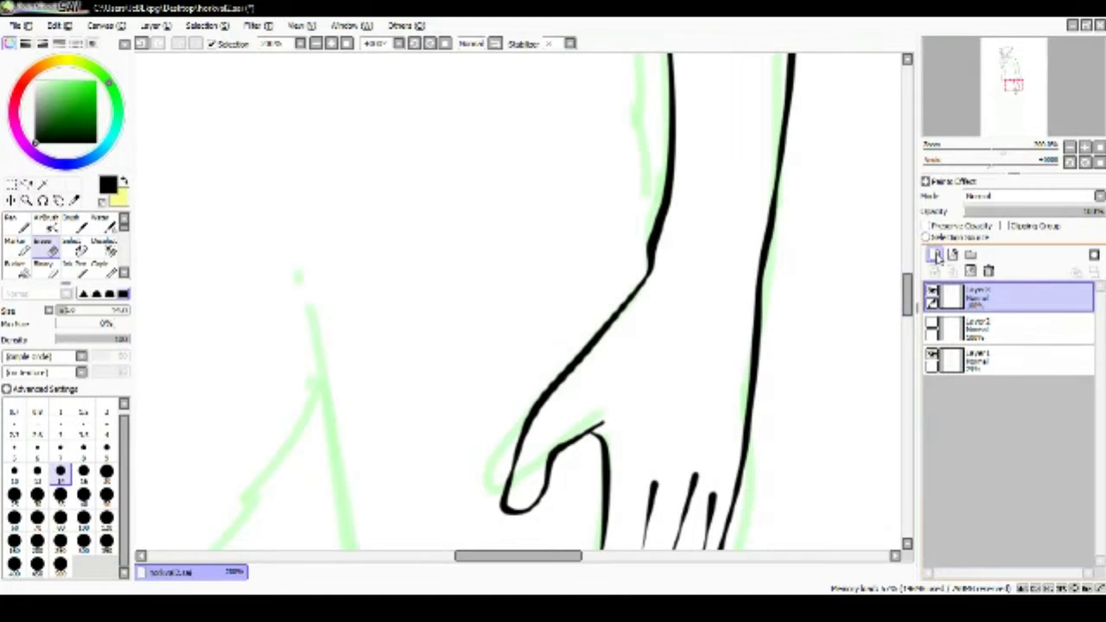
{"action": "left_click_drag", "start_coordinate": [786, 250], "coordinate": [553, 360]}
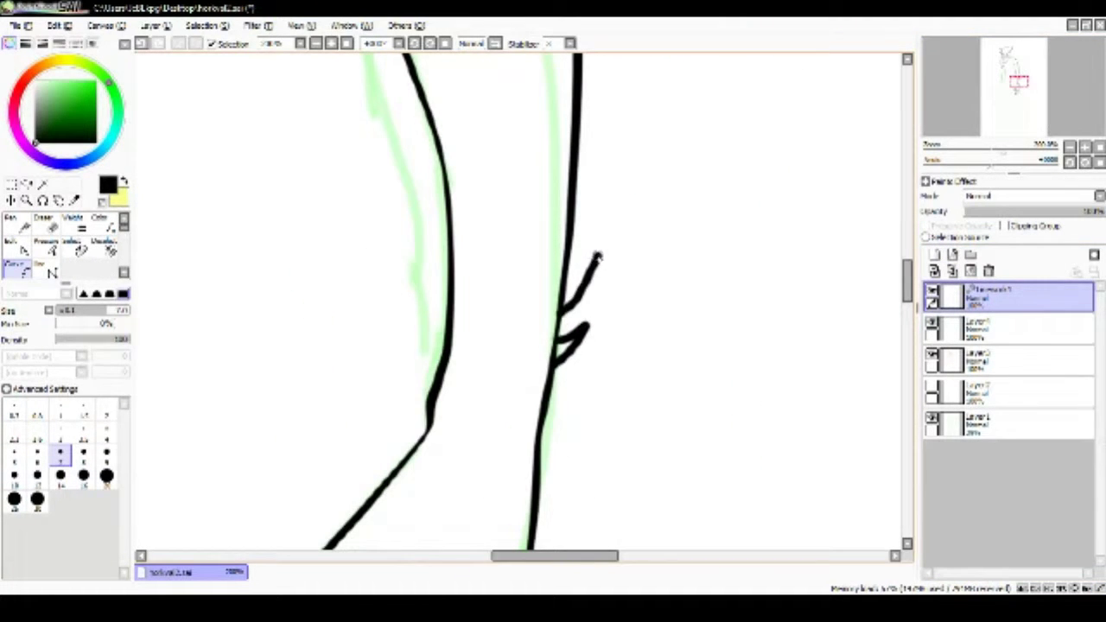
{"action": "scroll", "coordinate": [706, 323], "scroll_direction": "up", "scroll_amount": 2}
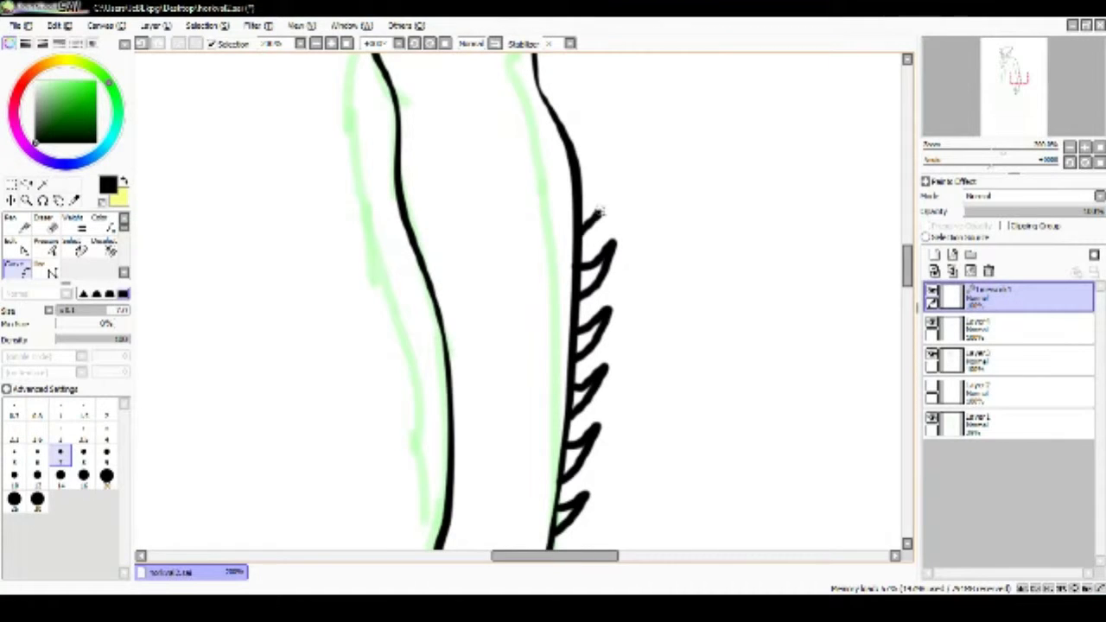
- Taper the tips of the right forearm spikes with the Pressure tool
{"action": "left_click", "coordinate": [45, 244]}
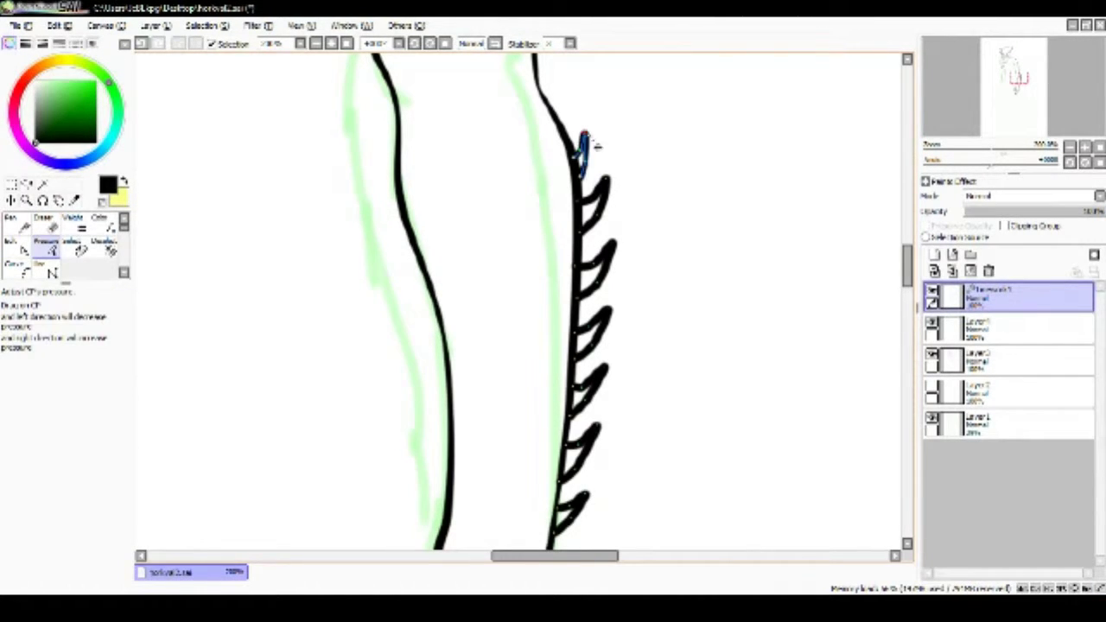
{"action": "left_click_drag", "start_coordinate": [604, 183], "coordinate": [593, 201]}
{"action": "left_click_drag", "start_coordinate": [611, 251], "coordinate": [601, 259]}
{"action": "left_click_drag", "start_coordinate": [610, 318], "coordinate": [596, 332]}
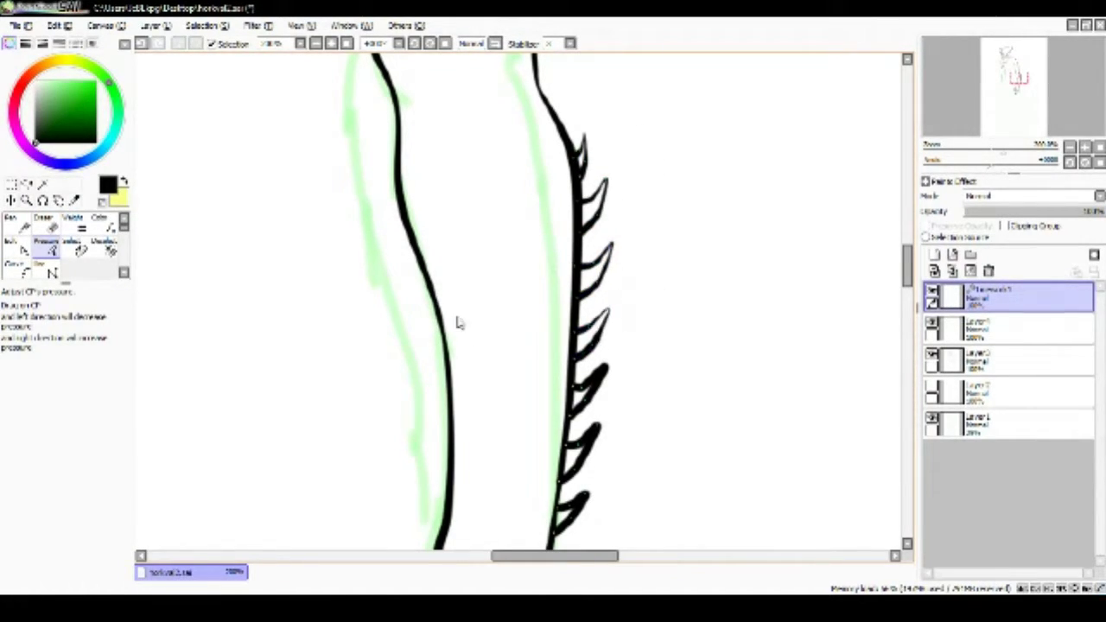
{"action": "left_click_drag", "start_coordinate": [589, 398], "coordinate": [577, 412]}
{"action": "mouse_move", "coordinate": [594, 430]}
{"action": "left_mouse_down"}
{"action": "mouse_move", "coordinate": [570, 467]}
{"action": "mouse_move", "coordinate": [559, 526]}
{"action": "left_mouse_up"}
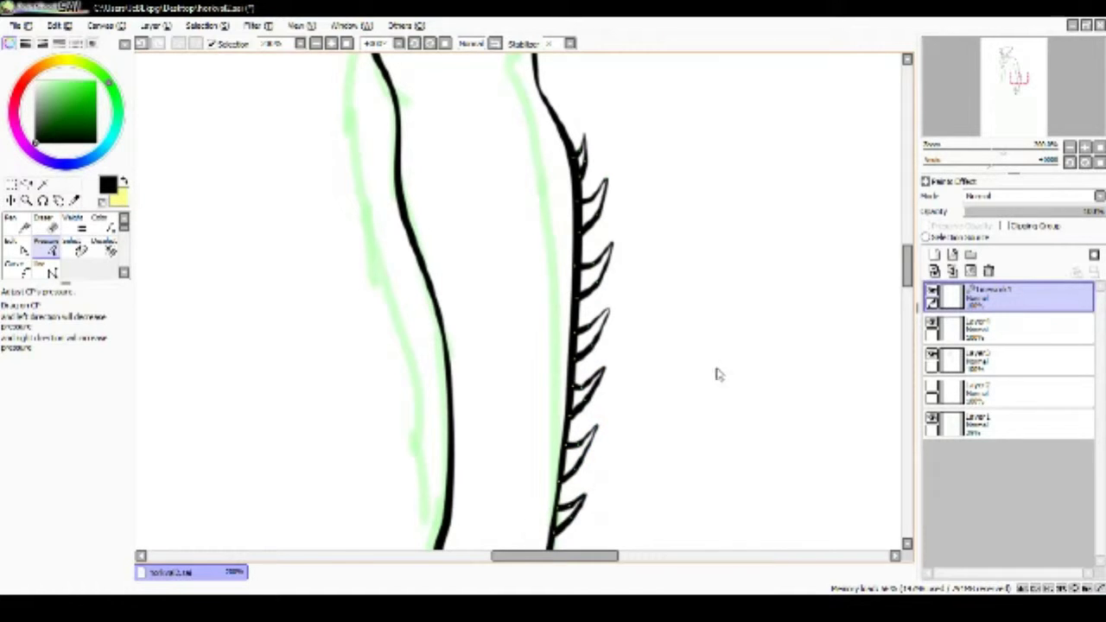
- Add a smaller spike below the row near the right wrist and thin its lines
{"action": "scroll", "coordinate": [716, 375], "scroll_direction": "down", "scroll_amount": 5}
{"action": "key", "text": "c"}
{"action": "key", "text": "p"}
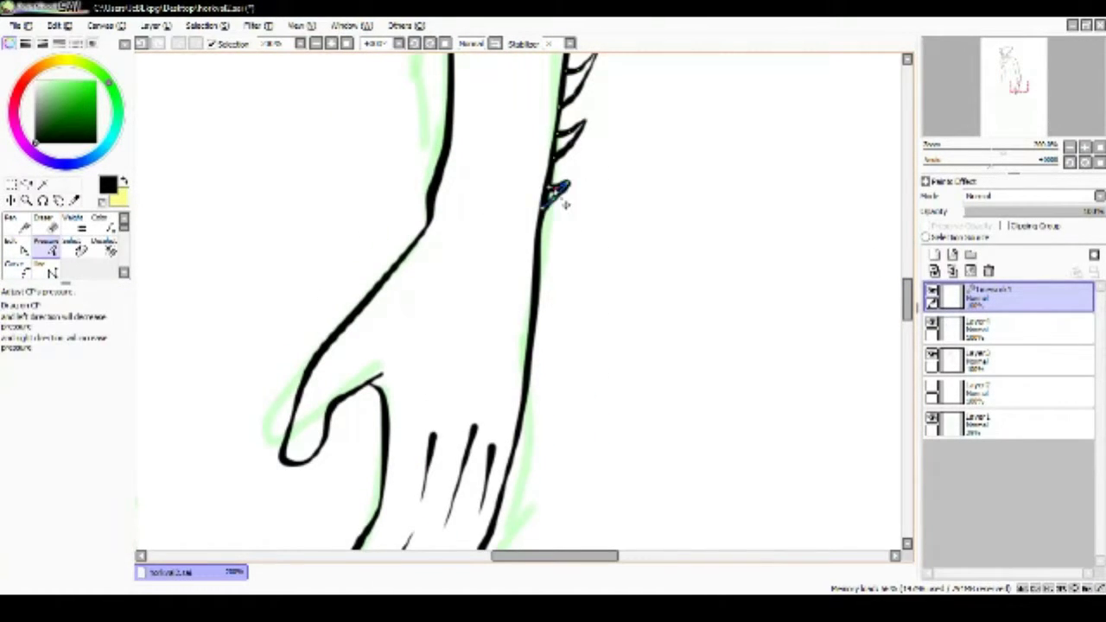
- Draw the curved line under the chest and a peaked ribcage line below it, undoing the stray segment
{"action": "scroll", "coordinate": [284, 248], "scroll_direction": "up", "scroll_amount": 6}
{"action": "key", "text": "c"}
{"action": "left_click", "coordinate": [446, 316]}
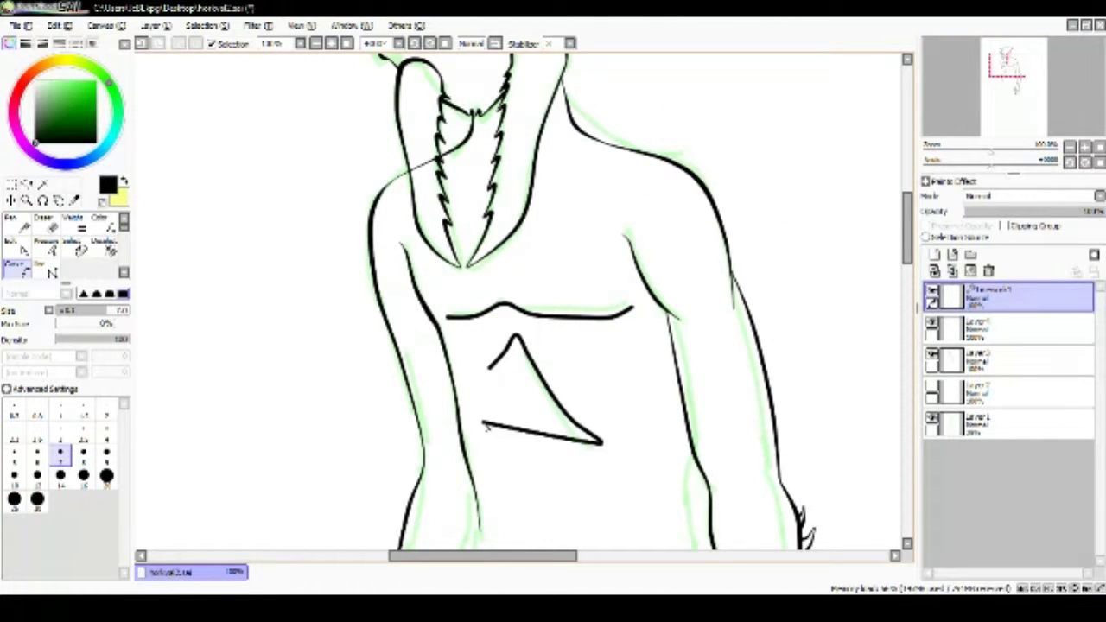
{"action": "key", "text": "ctrl+z"}
- Taper the ends of the chest line and the ribcage line with the Pressure tool
{"action": "key", "text": "p"}
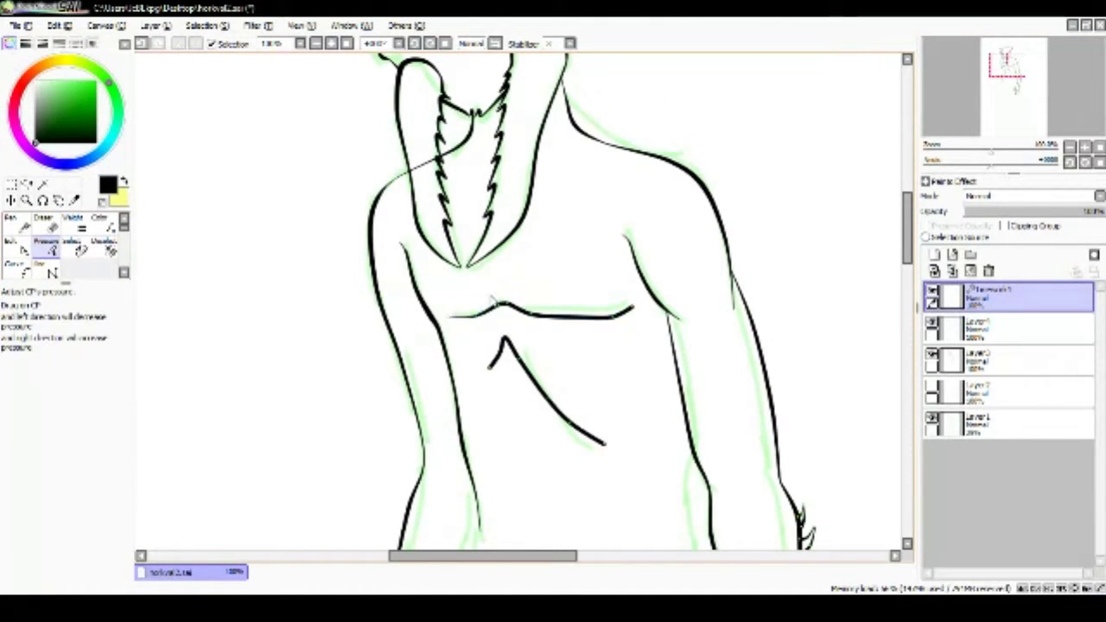
{"action": "left_click_drag", "start_coordinate": [412, 349], "coordinate": [411, 350]}
{"action": "left_click_drag", "start_coordinate": [503, 343], "coordinate": [481, 386]}
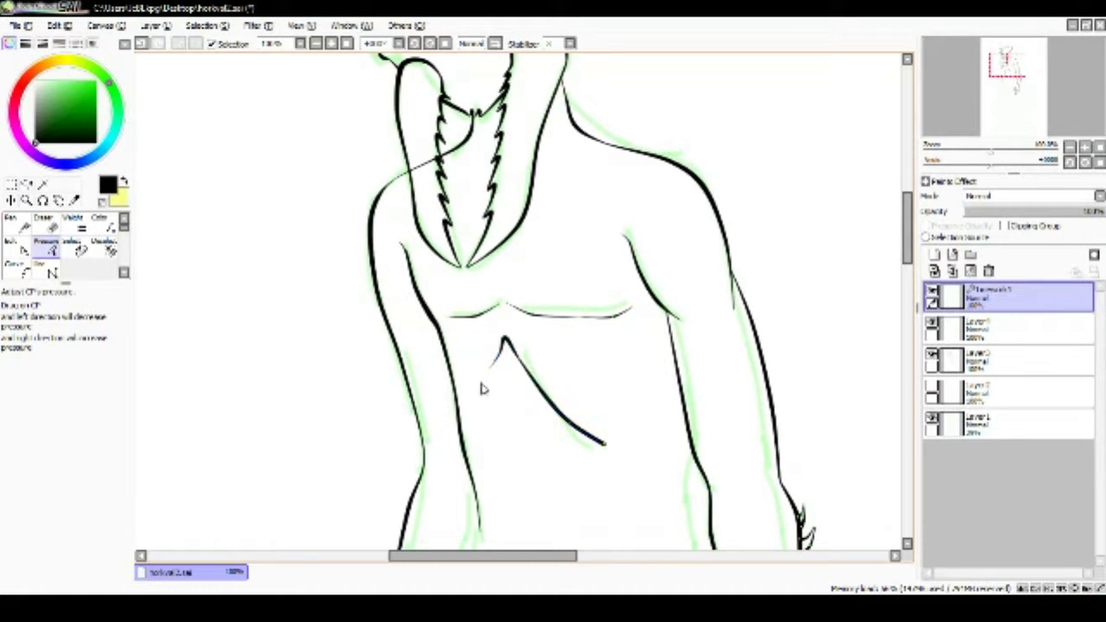
{"action": "left_click_drag", "start_coordinate": [604, 443], "coordinate": [569, 448]}
- Draw the outer contour of the left leg from the waist over the hip and thigh, around the knee and along the shin
{"action": "key", "text": "n"}
{"action": "scroll", "coordinate": [568, 448], "scroll_direction": "down", "scroll_amount": 6}
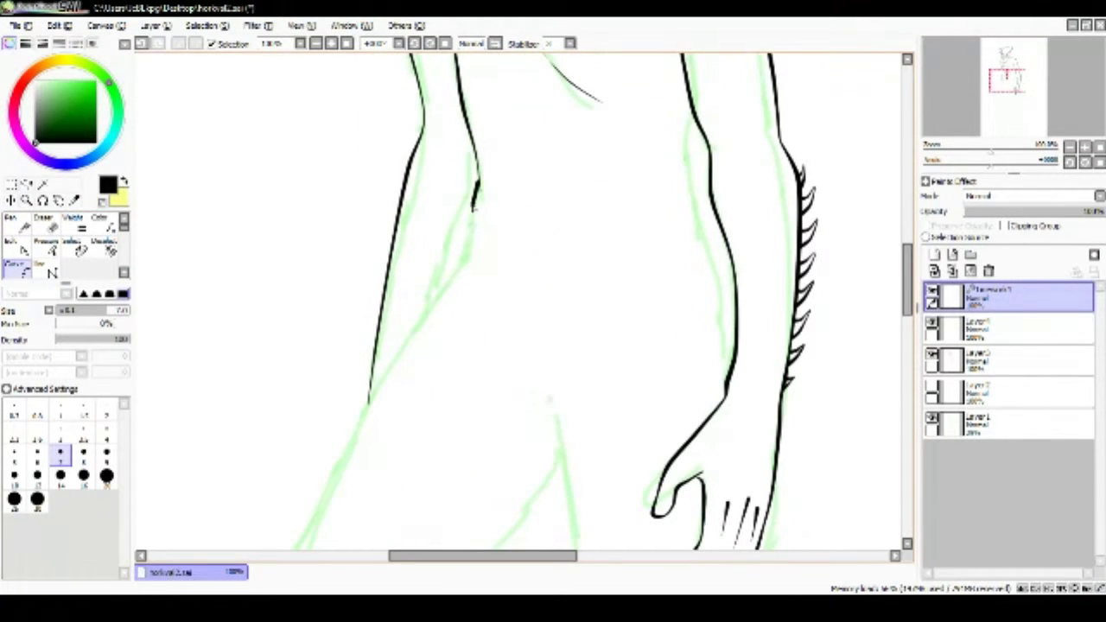
{"action": "left_click_drag", "start_coordinate": [462, 265], "coordinate": [308, 524]}
{"action": "scroll", "coordinate": [308, 524], "scroll_direction": "down", "scroll_amount": 5}
{"action": "scroll", "coordinate": [307, 524], "scroll_direction": "left", "scroll_amount": 2}
{"action": "mouse_move", "coordinate": [615, 54]}
{"action": "left_mouse_down"}
{"action": "mouse_move", "coordinate": [545, 184]}
{"action": "mouse_move", "coordinate": [498, 307]}
{"action": "left_mouse_up"}
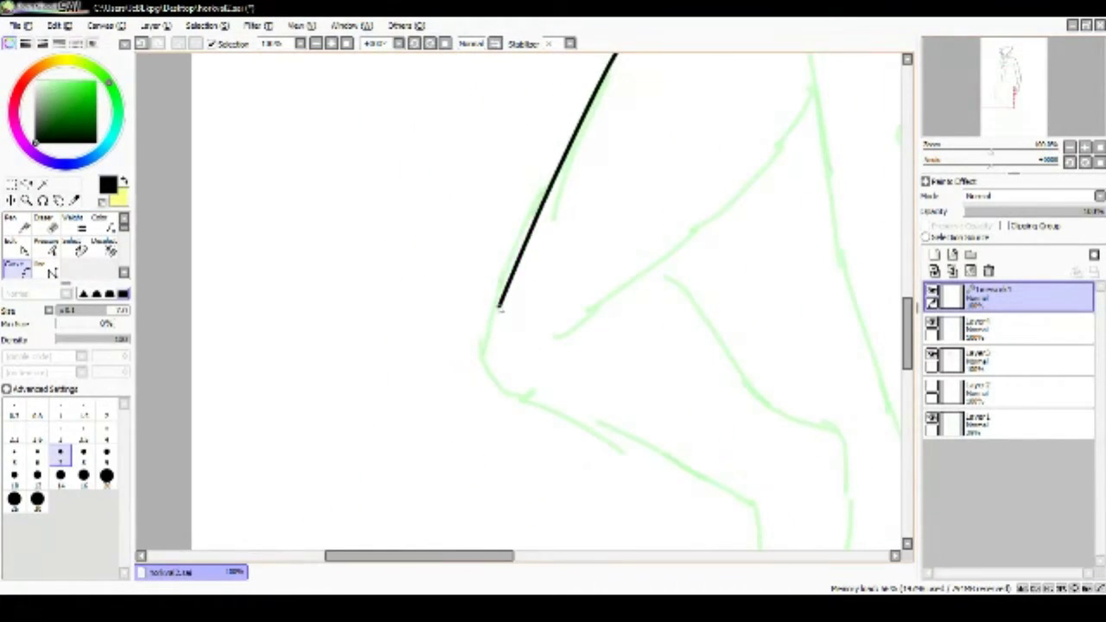
{"action": "left_click_drag", "start_coordinate": [523, 399], "coordinate": [689, 461]}
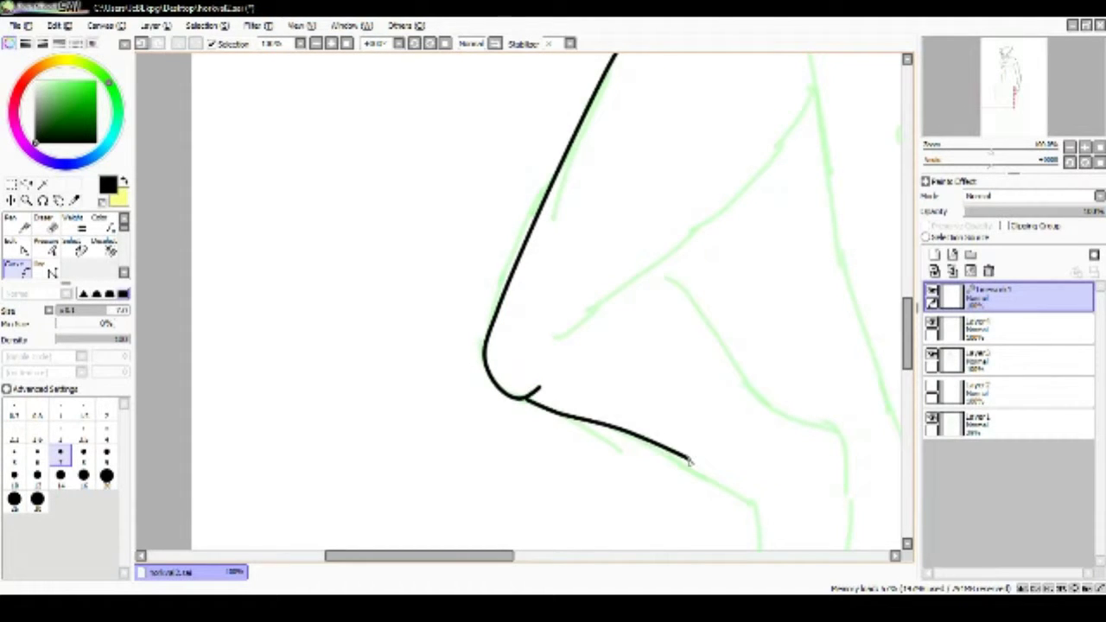
- Continue the left leg's front line down to the ankle and outline the foot with its claw sockets, undoing the stray segment
{"action": "scroll", "coordinate": [757, 516], "scroll_direction": "down", "scroll_amount": 3}
{"action": "mouse_move", "coordinate": [642, 185]}
{"action": "left_mouse_down"}
{"action": "mouse_move", "coordinate": [572, 469]}
{"action": "mouse_move", "coordinate": [901, 345]}
{"action": "left_mouse_up"}
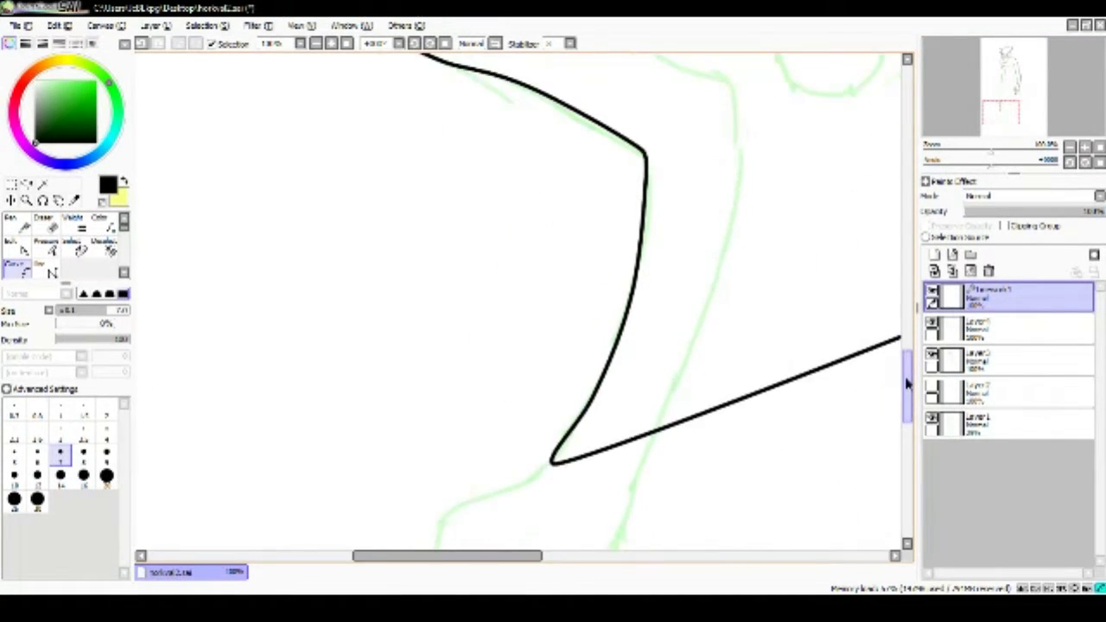
{"action": "scroll", "coordinate": [825, 372], "scroll_direction": "down", "scroll_amount": 2}
{"action": "key", "text": "ctrl+z"}
{"action": "left_click_drag", "start_coordinate": [587, 270], "coordinate": [497, 393]}
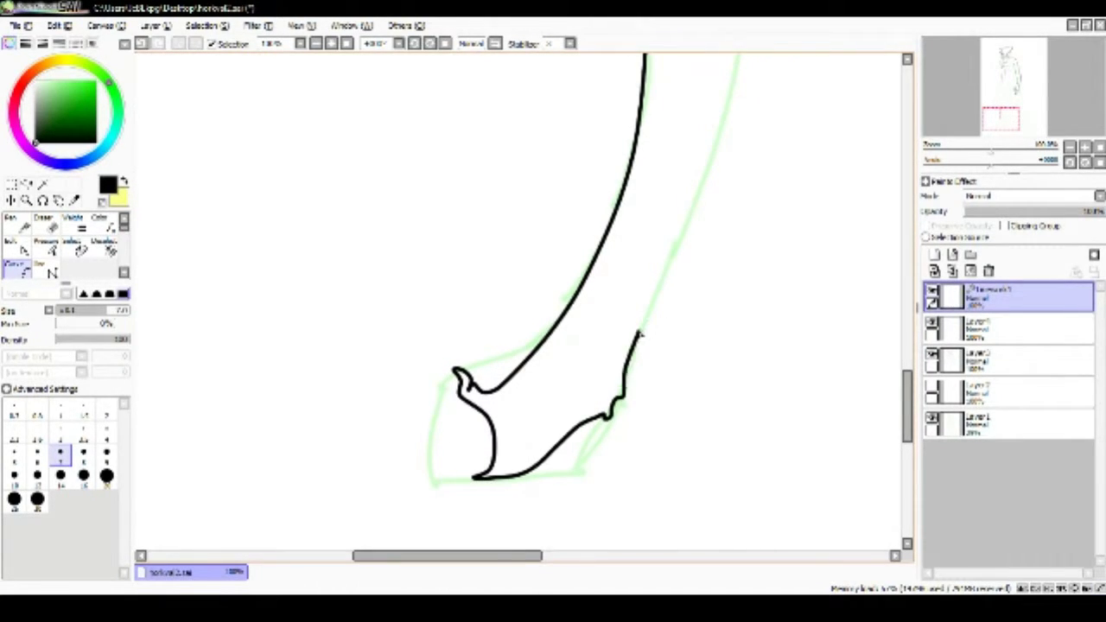
- Draw the back edge of the left lower leg from the heel up to the thigh, and add the thigh's underside line
{"action": "left_click_drag", "start_coordinate": [639, 332], "coordinate": [732, 69]}
{"action": "scroll", "coordinate": [736, 279], "scroll_direction": "up", "scroll_amount": 3}
{"action": "mouse_move", "coordinate": [713, 227]}
{"action": "left_mouse_down"}
{"action": "mouse_move", "coordinate": [558, 77]}
{"action": "mouse_move", "coordinate": [661, 91]}
{"action": "left_mouse_up"}
{"action": "scroll", "coordinate": [716, 102], "scroll_direction": "up", "scroll_amount": 4}
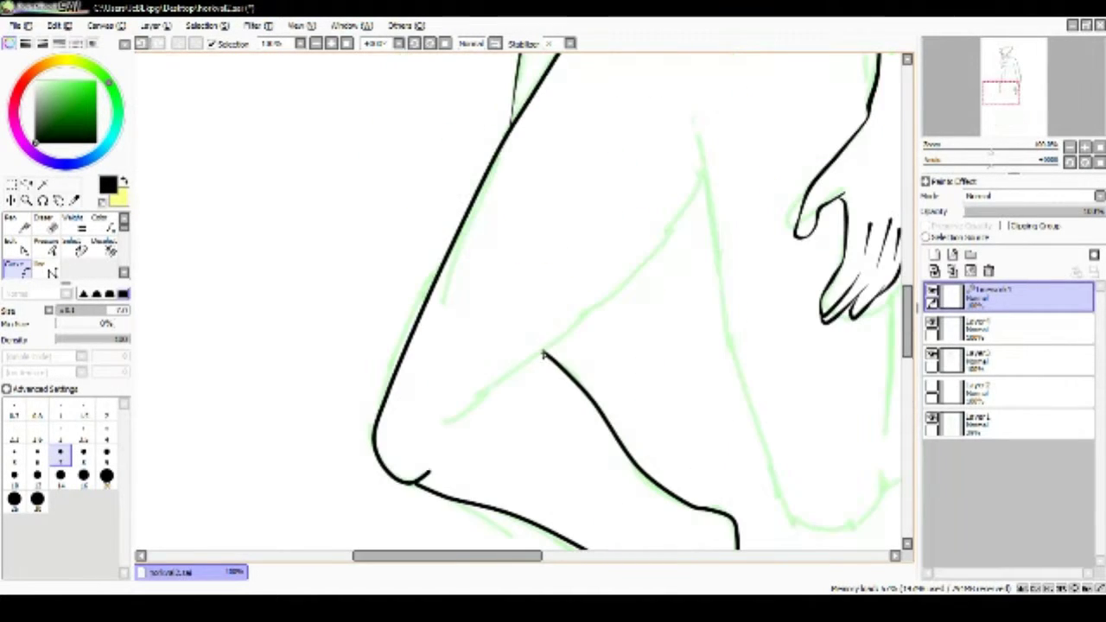
{"action": "mouse_move", "coordinate": [446, 422]}
{"action": "left_mouse_down"}
{"action": "mouse_move", "coordinate": [622, 282]}
{"action": "mouse_move", "coordinate": [704, 178]}
{"action": "mouse_move", "coordinate": [685, 277]}
{"action": "left_mouse_up"}
- Vary the pressure along the left leg's thigh, knee, lower leg and foot lines so they taper at the joints
{"action": "key", "text": "p"}
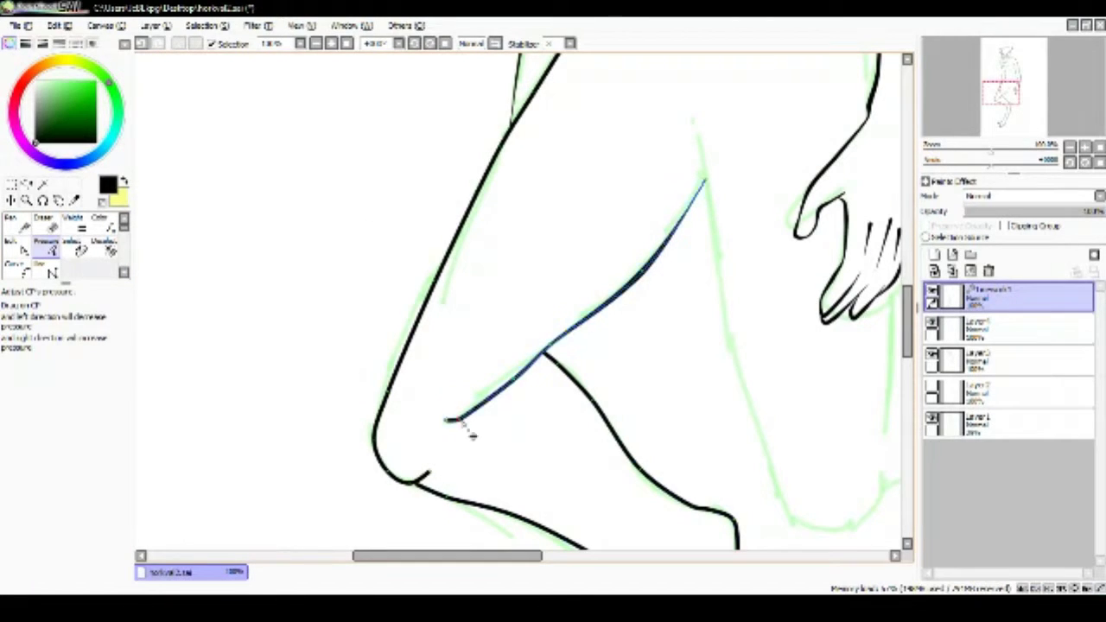
{"action": "left_click_drag", "start_coordinate": [456, 424], "coordinate": [509, 386]}
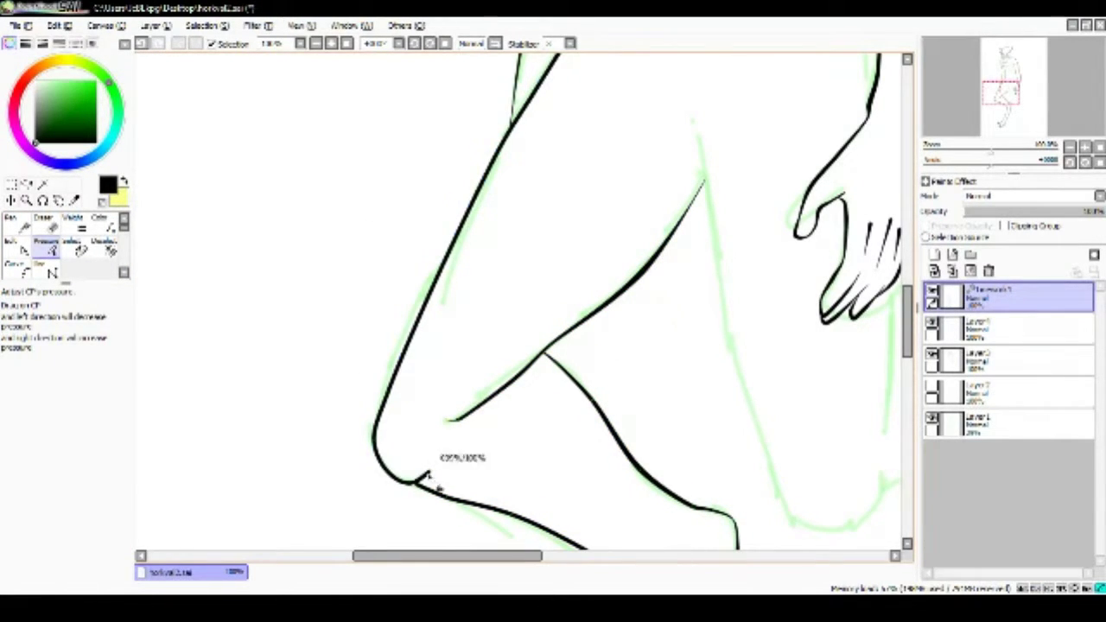
{"action": "scroll", "coordinate": [548, 124], "scroll_direction": "up", "scroll_amount": 5}
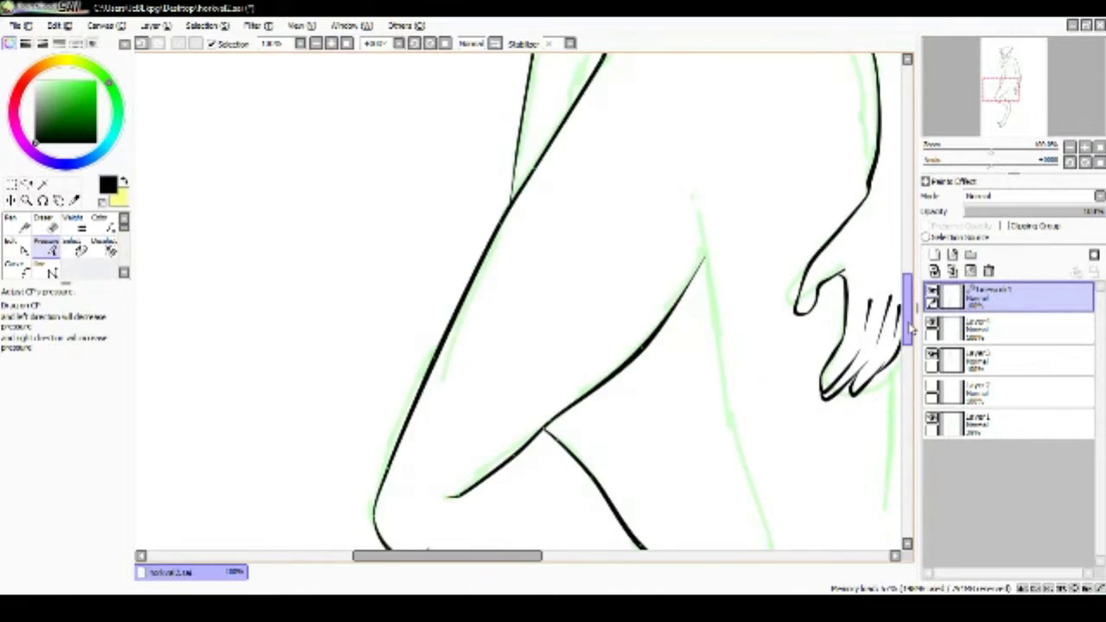
{"action": "scroll", "coordinate": [627, 242], "scroll_direction": "down", "scroll_amount": 8}
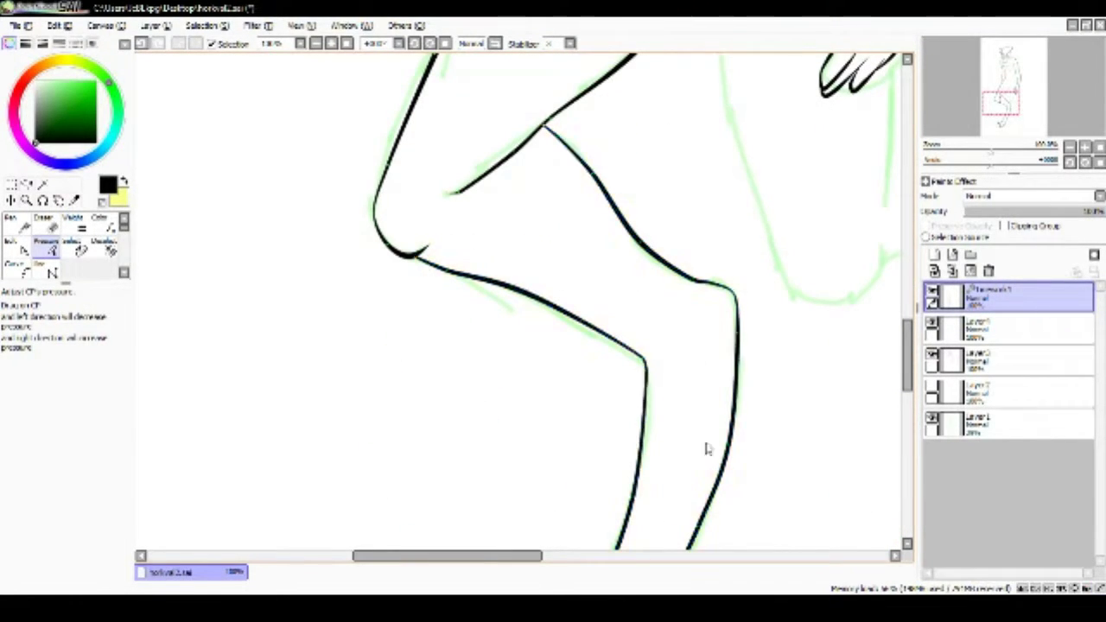
{"action": "scroll", "coordinate": [909, 406], "scroll_direction": "down", "scroll_amount": 5}
{"action": "left_click_drag", "start_coordinate": [518, 436], "coordinate": [483, 440]}
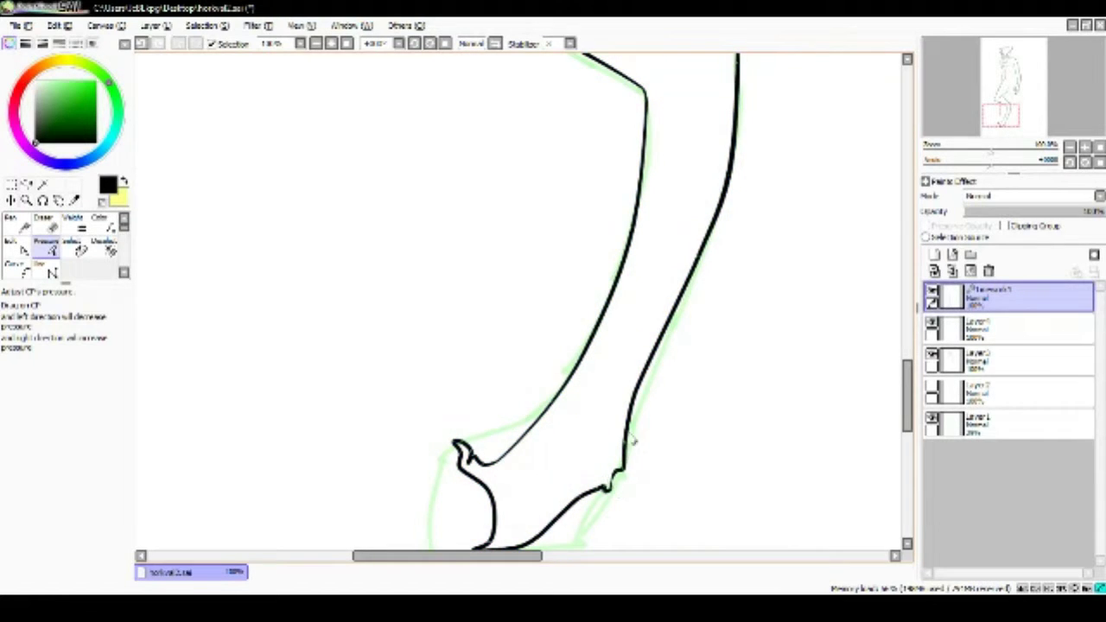
{"action": "scroll", "coordinate": [462, 481], "scroll_direction": "down", "scroll_amount": 3}
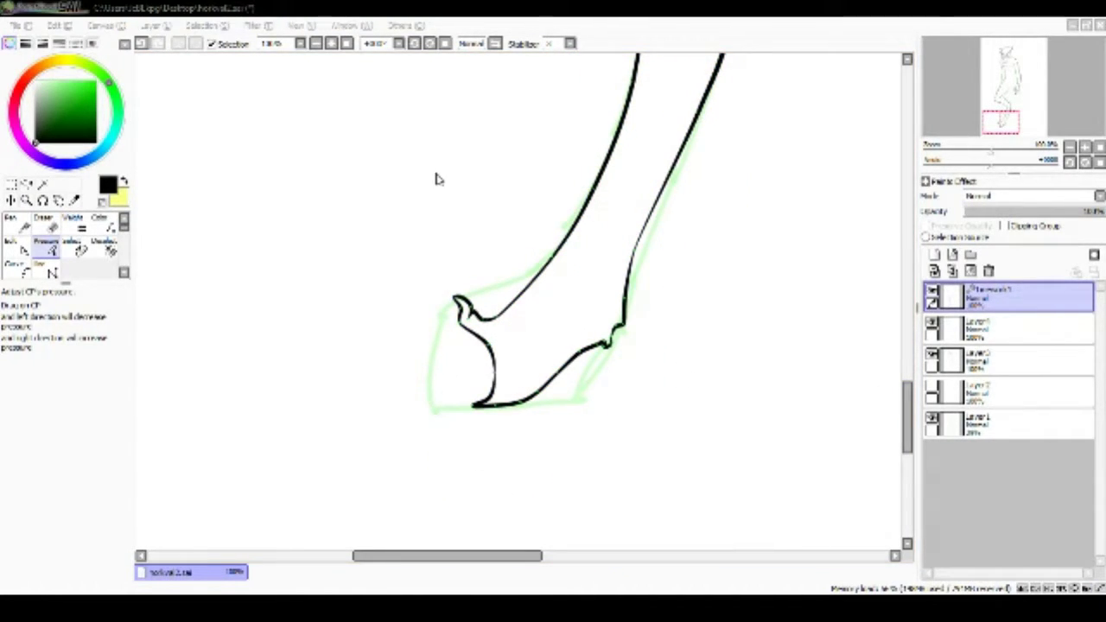
- Draw the upper claw and the large front claw on the left foot and thin their outlines
{"action": "key", "text": "c"}
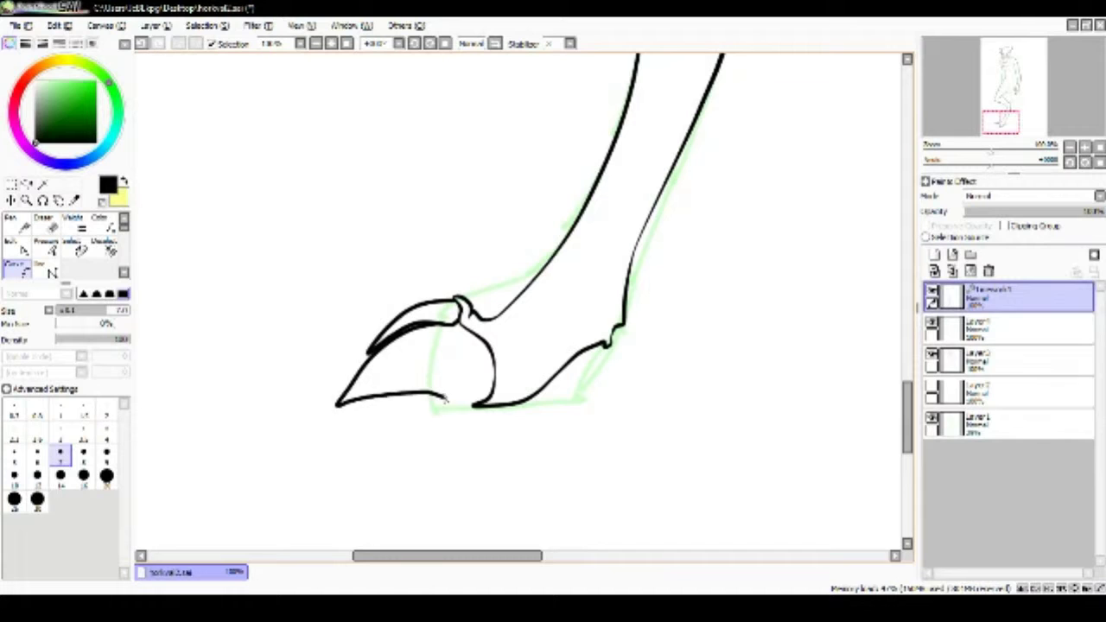
{"action": "key", "text": "p"}
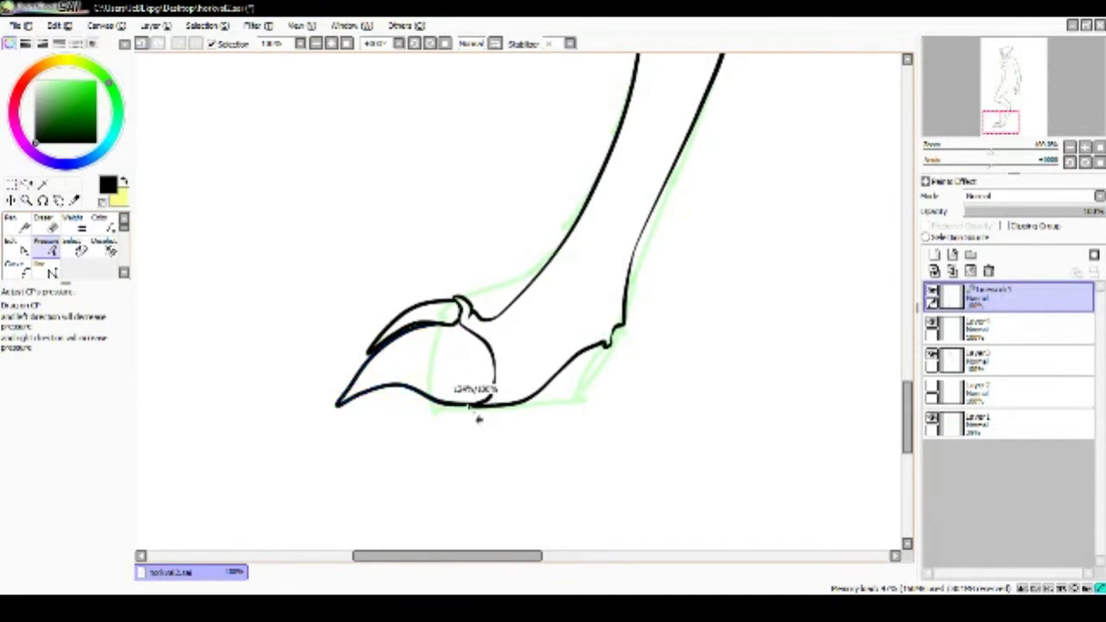
{"action": "left_click_drag", "start_coordinate": [456, 309], "coordinate": [383, 328]}
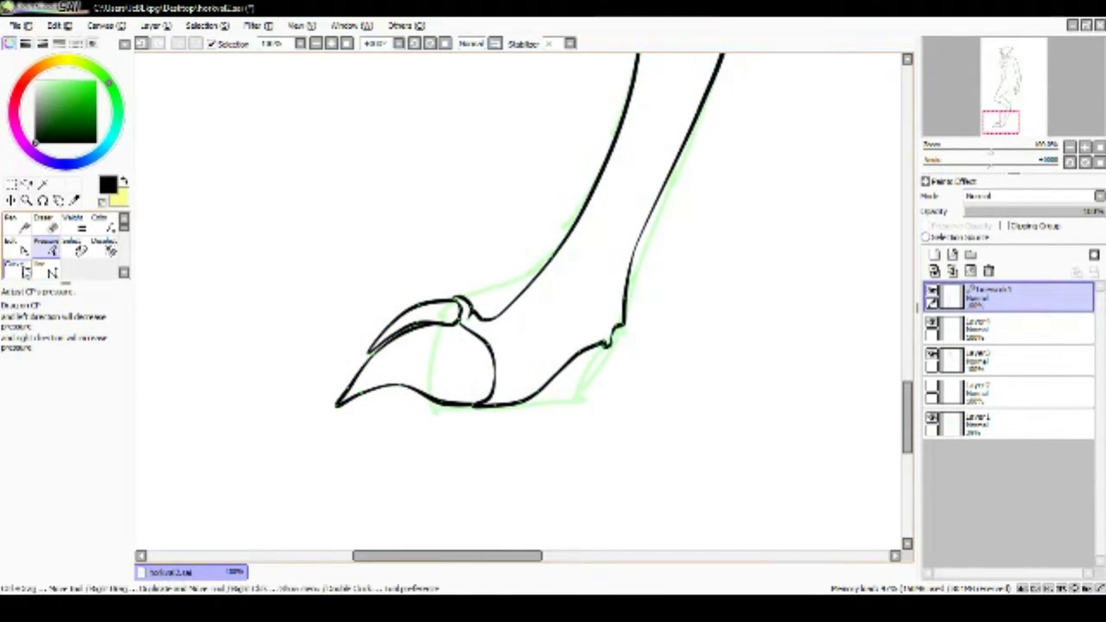
- Add a small heel claw to the left foot, with tapered contour lines behind the front claw and at the heel
{"action": "key", "text": "c"}
{"action": "key", "text": "p"}
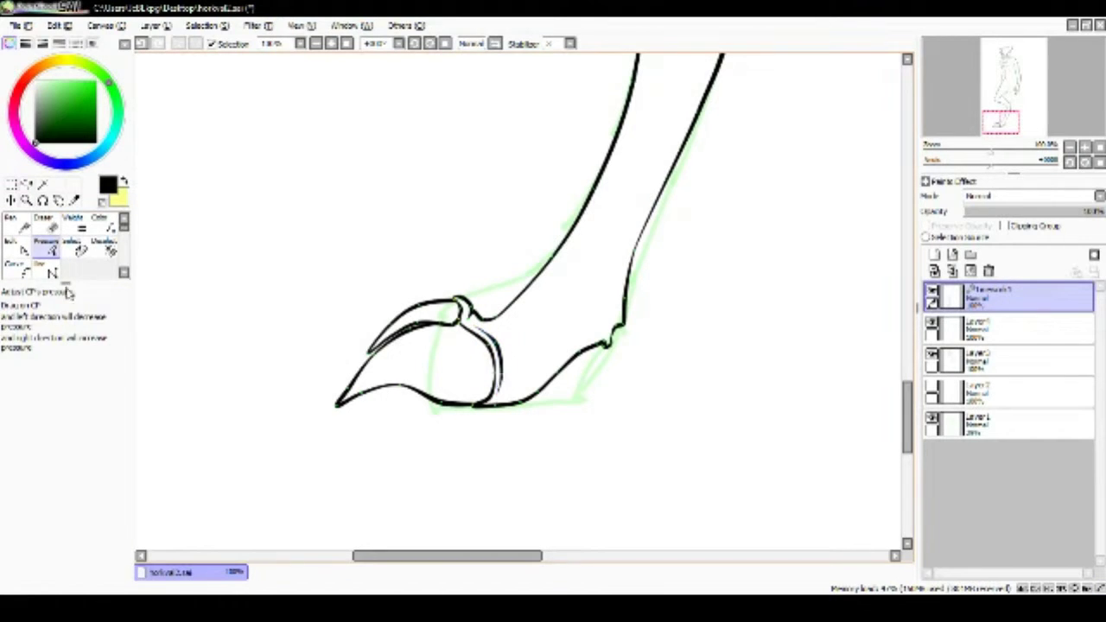
{"action": "key", "text": "c"}
{"action": "key", "text": "p"}
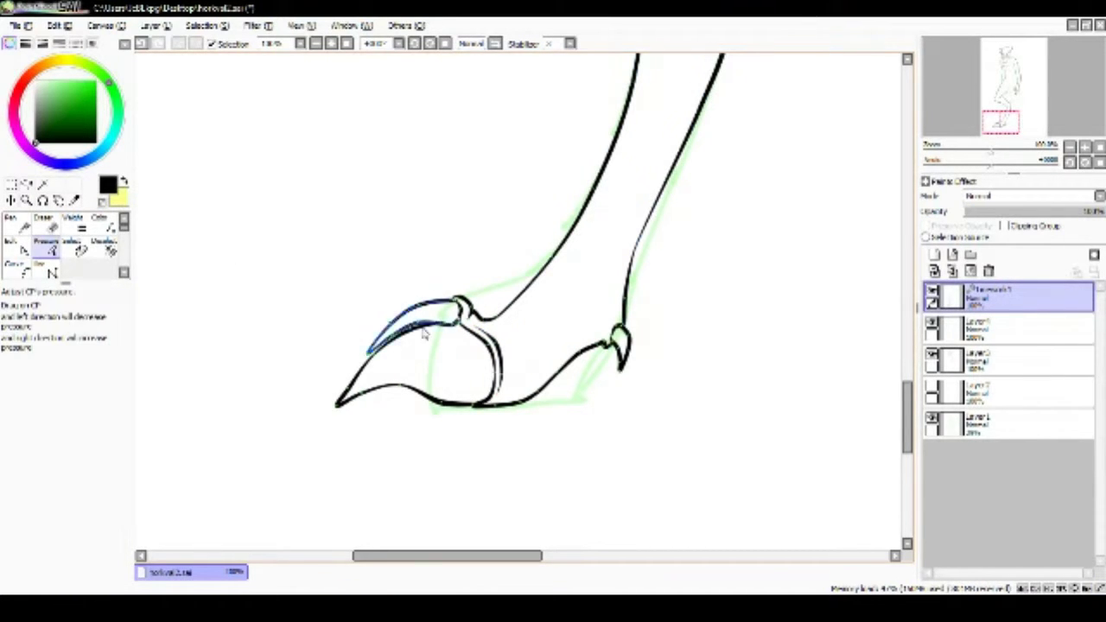
{"action": "key", "text": "c"}
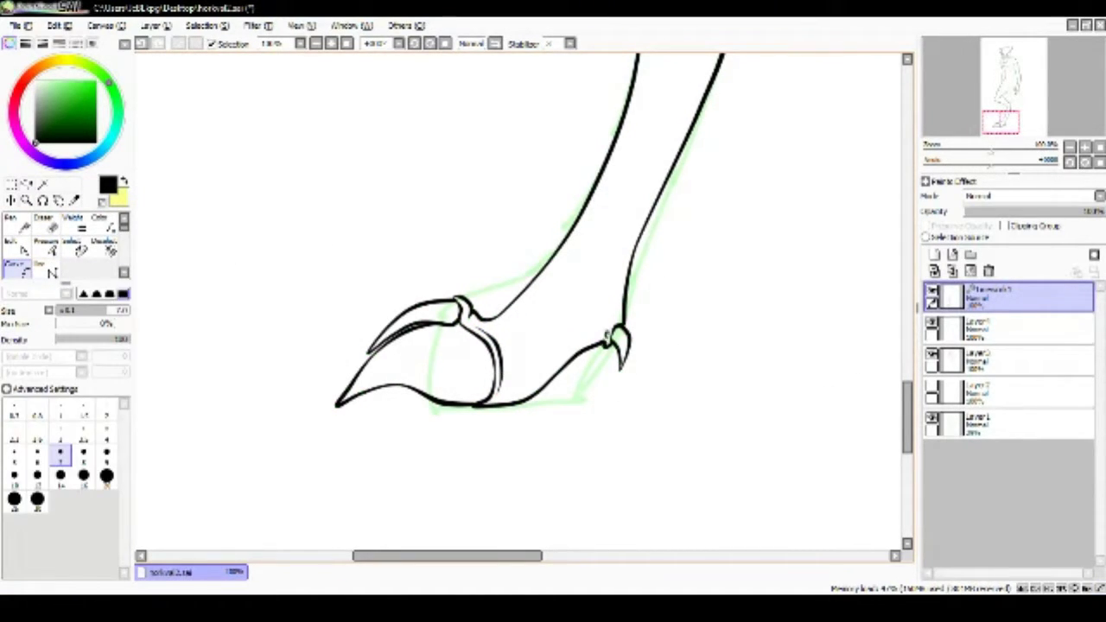
{"action": "key", "text": "p"}
- Draw a thin contour line inside the back edge of the left lower leg and taper its ends
{"action": "key", "text": "c"}
{"action": "scroll", "coordinate": [754, 369], "scroll_direction": "up", "scroll_amount": 3}
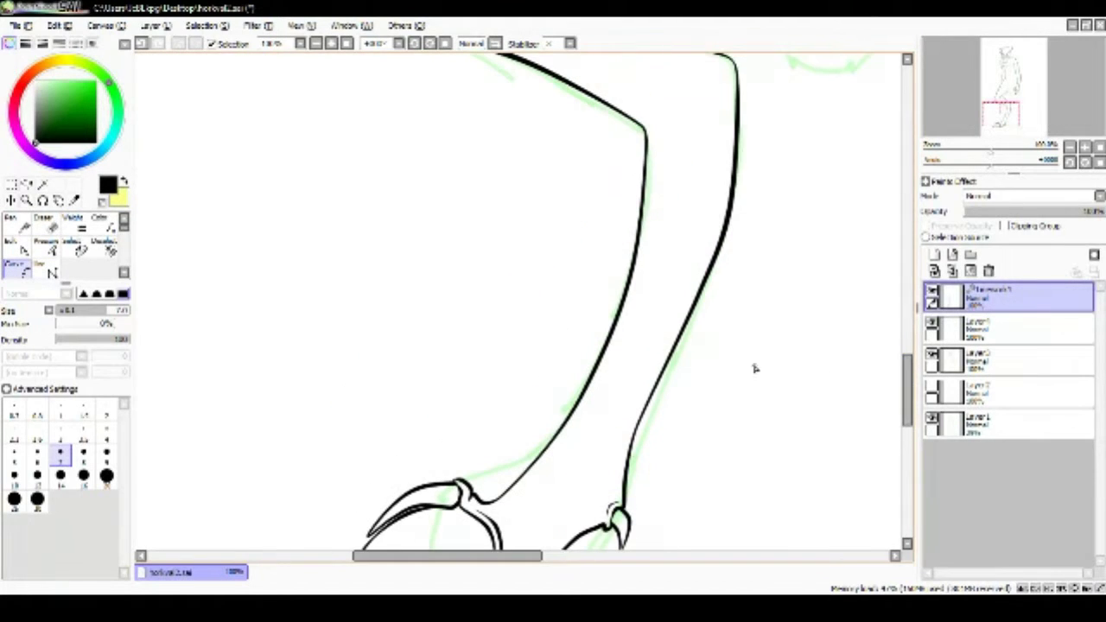
{"action": "key", "text": "p"}
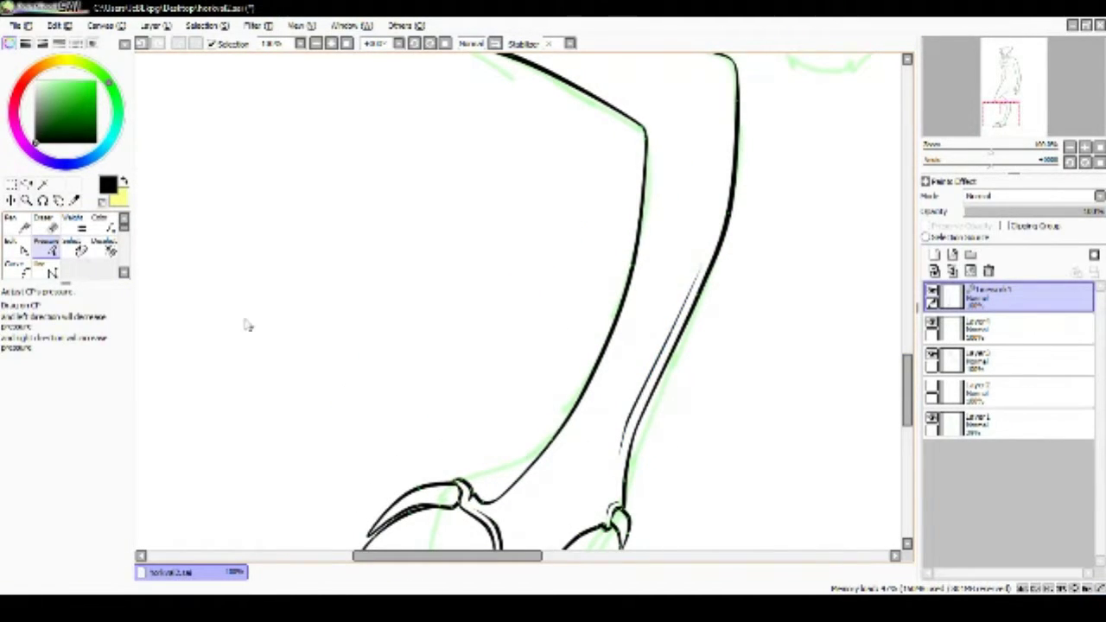
- Draw a curved muscle line along the inside of the left thigh and thin it with the Pressure tool
{"action": "key", "text": "c"}
{"action": "left_click", "coordinate": [992, 110]}
{"action": "left_click_drag", "start_coordinate": [992, 110], "coordinate": [995, 96]}
{"action": "left_click", "coordinate": [635, 138]}
{"action": "left_click", "coordinate": [456, 389]}
{"action": "key", "text": "p"}
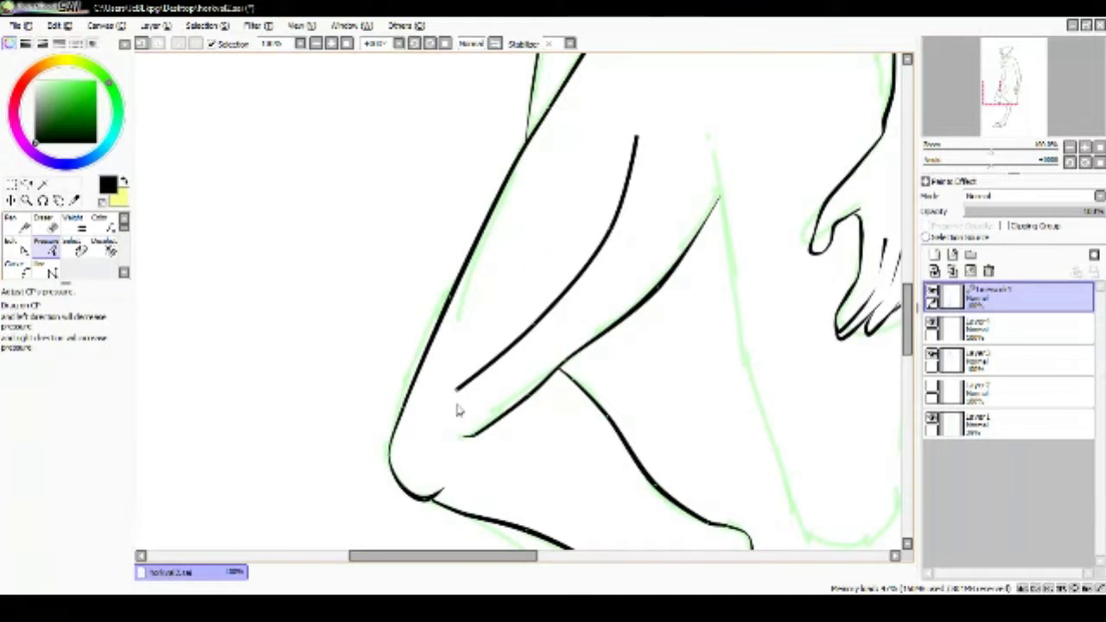
- Draw the right thigh from the groin around the knee with its outer line below the hand, and taper the lines
{"action": "key", "text": "c"}
{"action": "left_click_drag", "start_coordinate": [691, 136], "coordinate": [519, 218]}
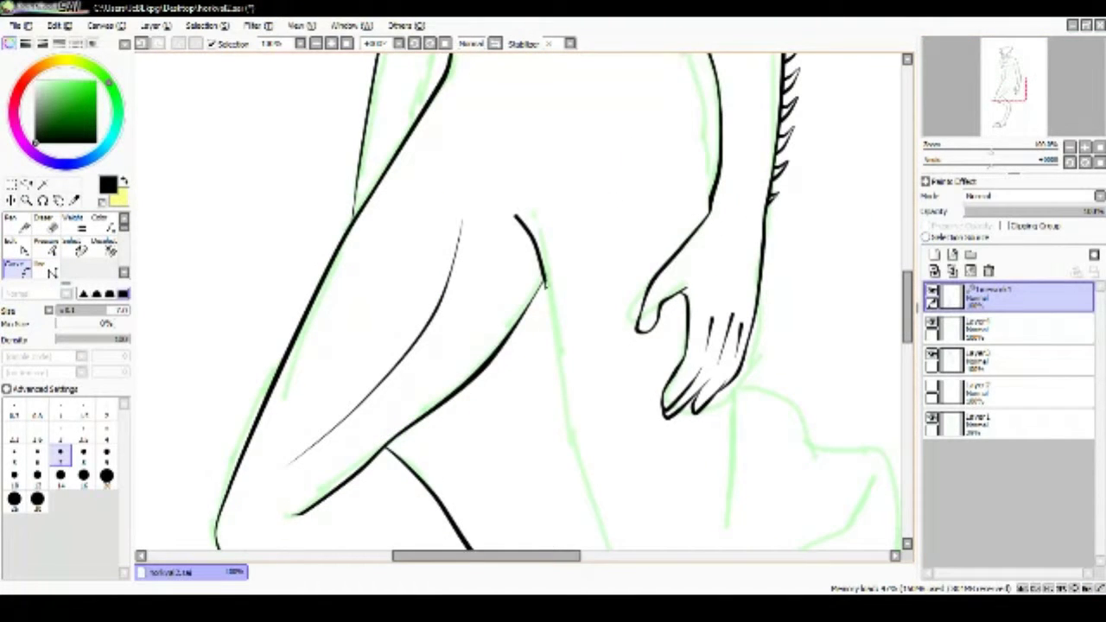
{"action": "left_click_drag", "start_coordinate": [852, 548], "coordinate": [851, 355]}
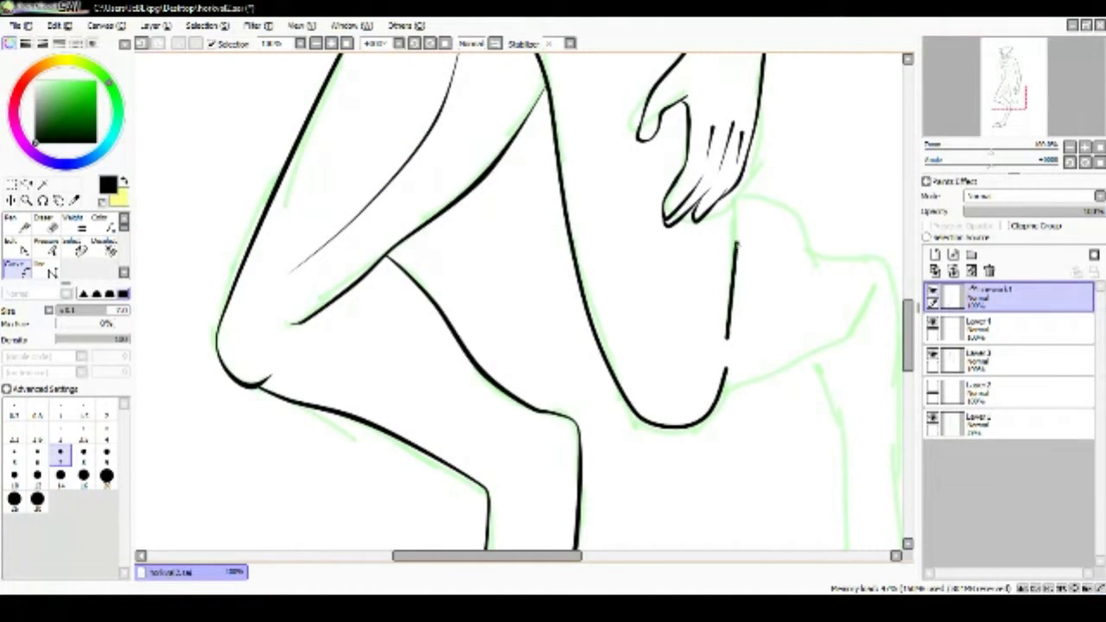
{"action": "key", "text": "p"}
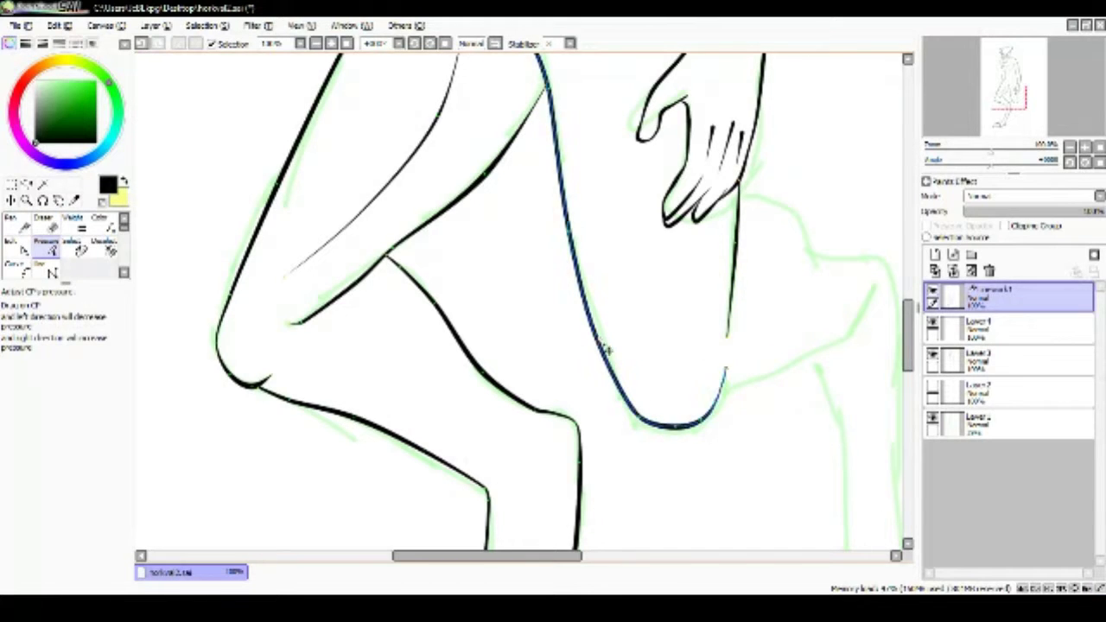
- Draw an inner contour line along the right forearm from the elbow to the wrist
{"action": "left_click_drag", "start_coordinate": [605, 350], "coordinate": [585, 156]}
{"action": "key", "text": "c"}
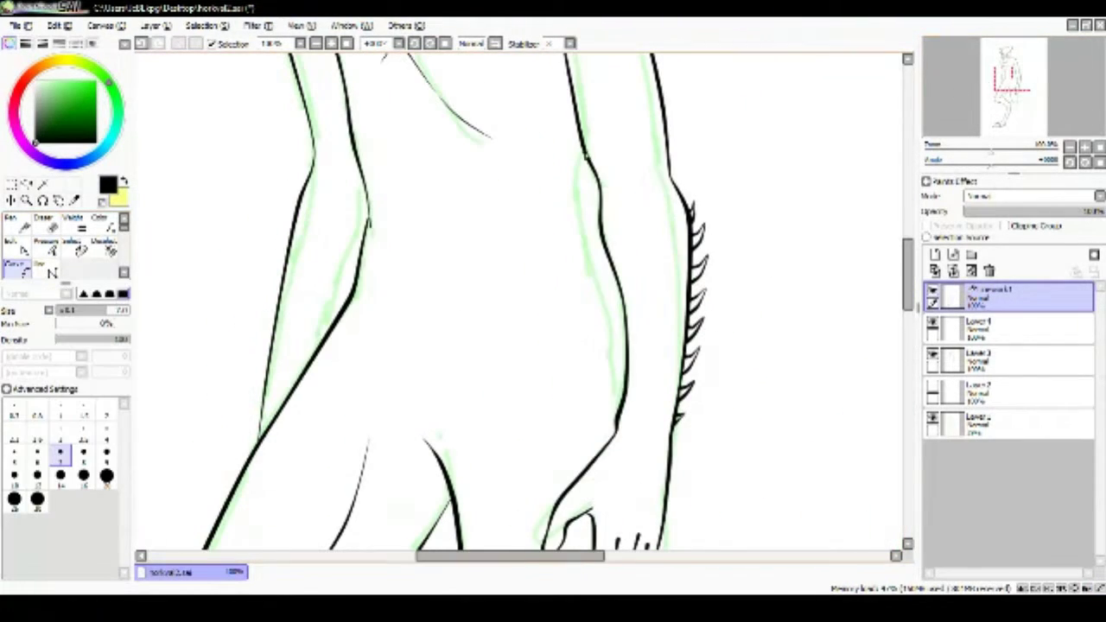
{"action": "key", "text": "p"}
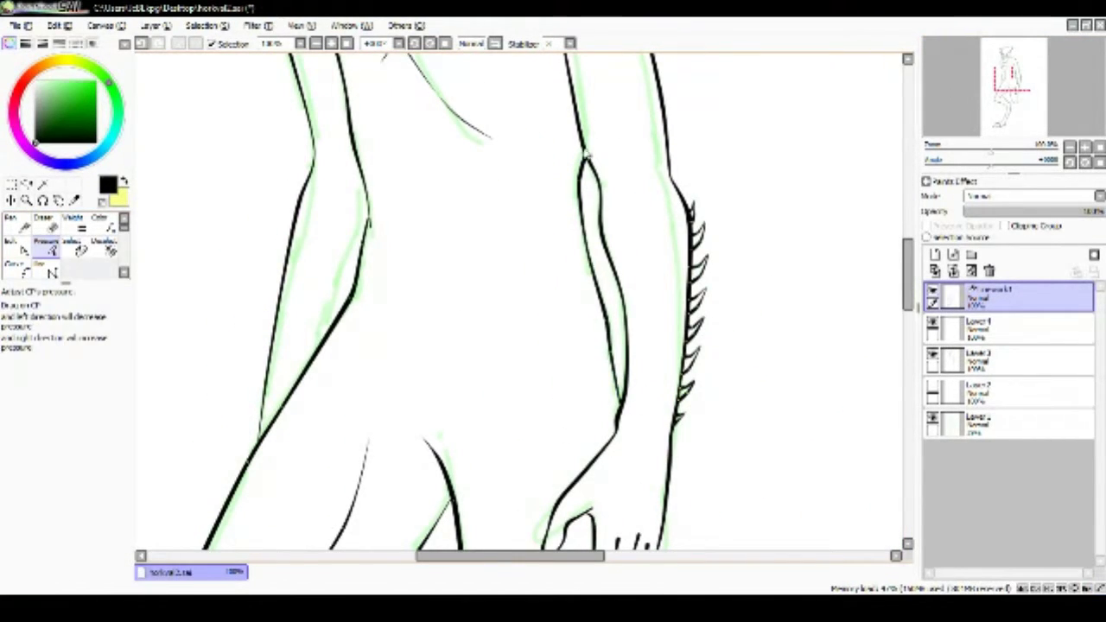
- Draw the right leg's outer outline from the hip over the knee to the ankle, and add the foot's arch and hooked side outlines
{"action": "key", "text": "c"}
{"action": "scroll", "coordinate": [577, 188], "scroll_direction": "down", "scroll_amount": 5}
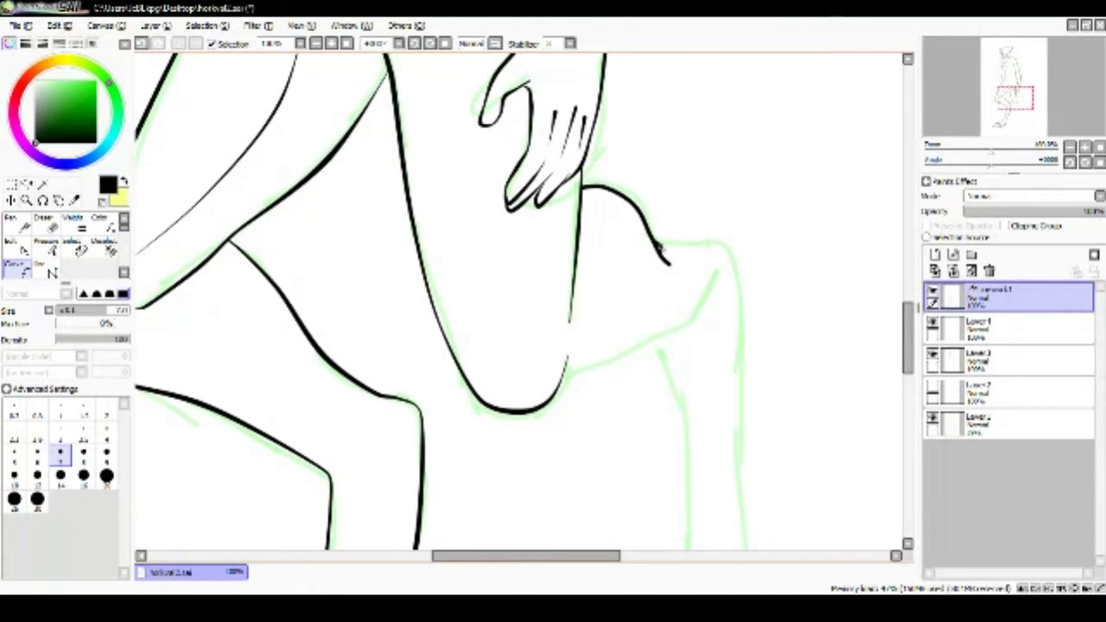
{"action": "scroll", "coordinate": [747, 309], "scroll_direction": "down", "scroll_amount": 4}
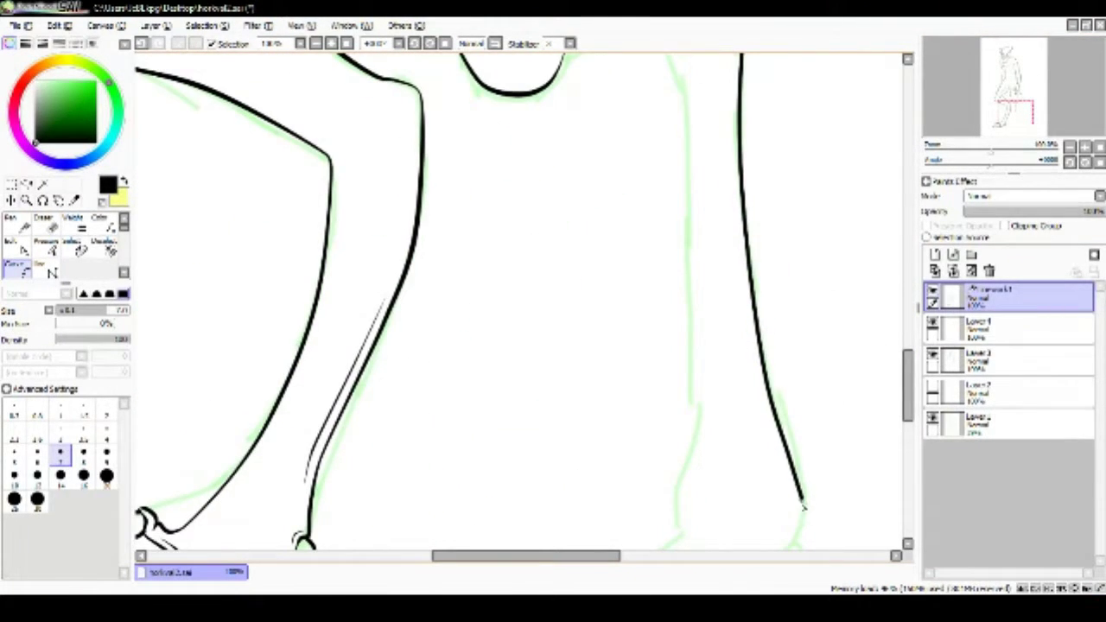
{"action": "scroll", "coordinate": [804, 508], "scroll_direction": "down", "scroll_amount": 2}
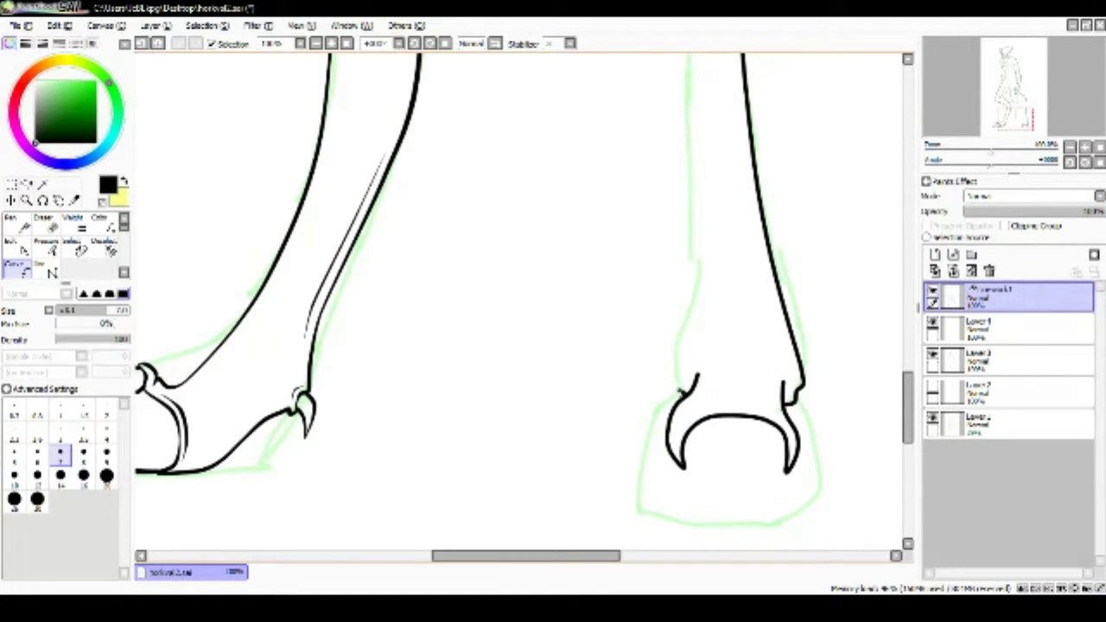
- Draw the inner outline of the right leg below the knee and taper the leg and foot lines with the Pressure tool
{"action": "scroll", "coordinate": [697, 288], "scroll_direction": "up", "scroll_amount": 5}
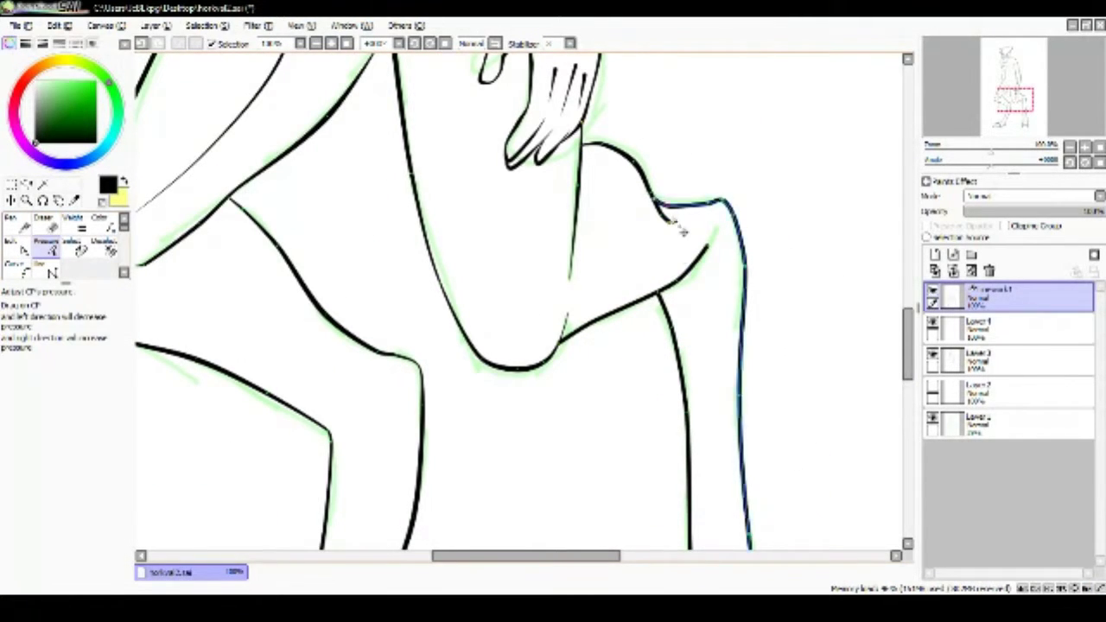
{"action": "scroll", "coordinate": [656, 298], "scroll_direction": "down", "scroll_amount": 10}
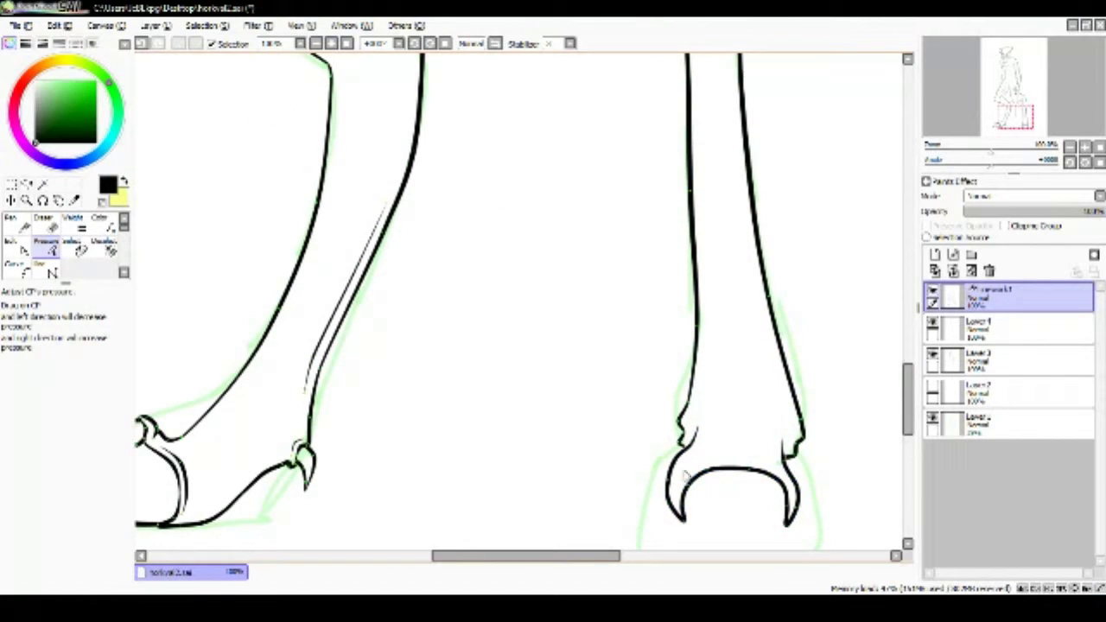
{"action": "scroll", "coordinate": [837, 361], "scroll_direction": "down", "scroll_amount": 3}
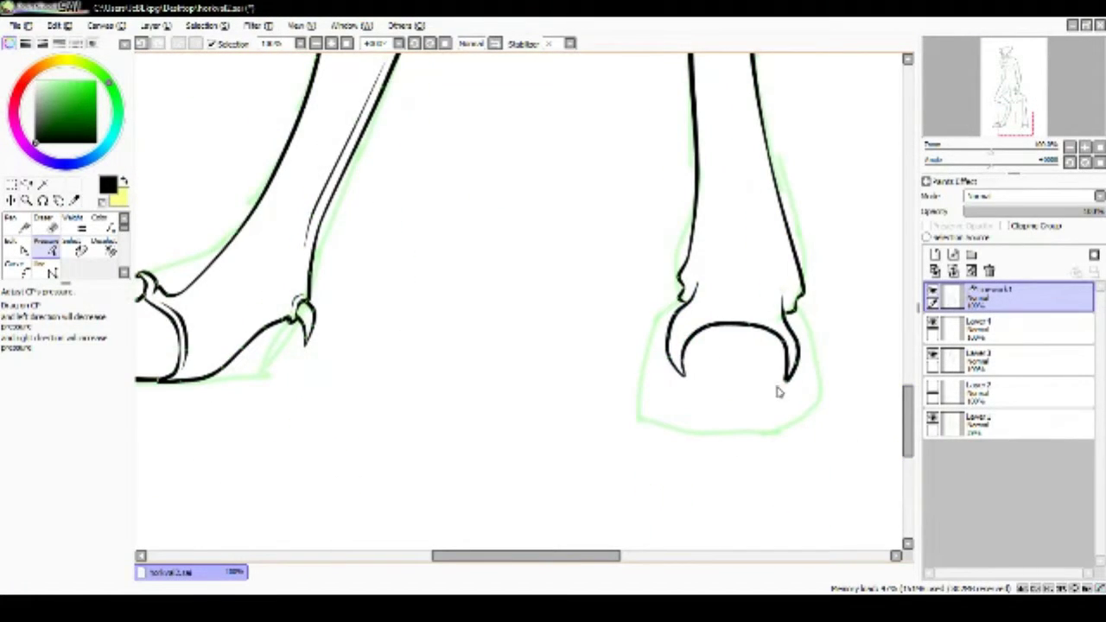
- Draw a pointed front claw on the right foot with small claws on both sides of the ankle, and taper the lines
{"action": "key", "text": "c"}
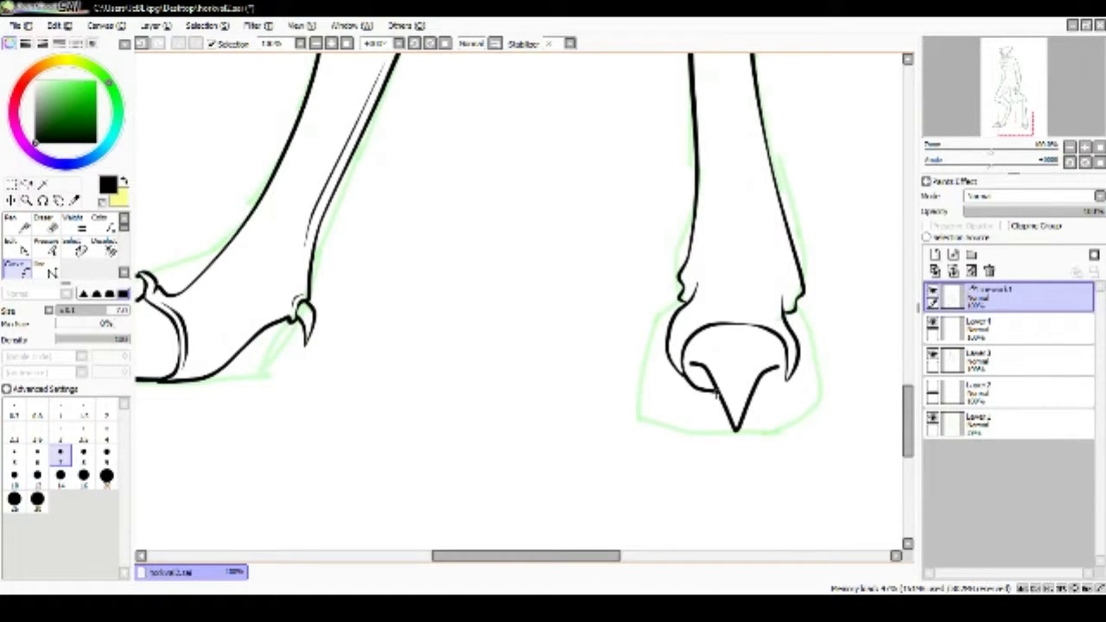
{"action": "key", "text": "p"}
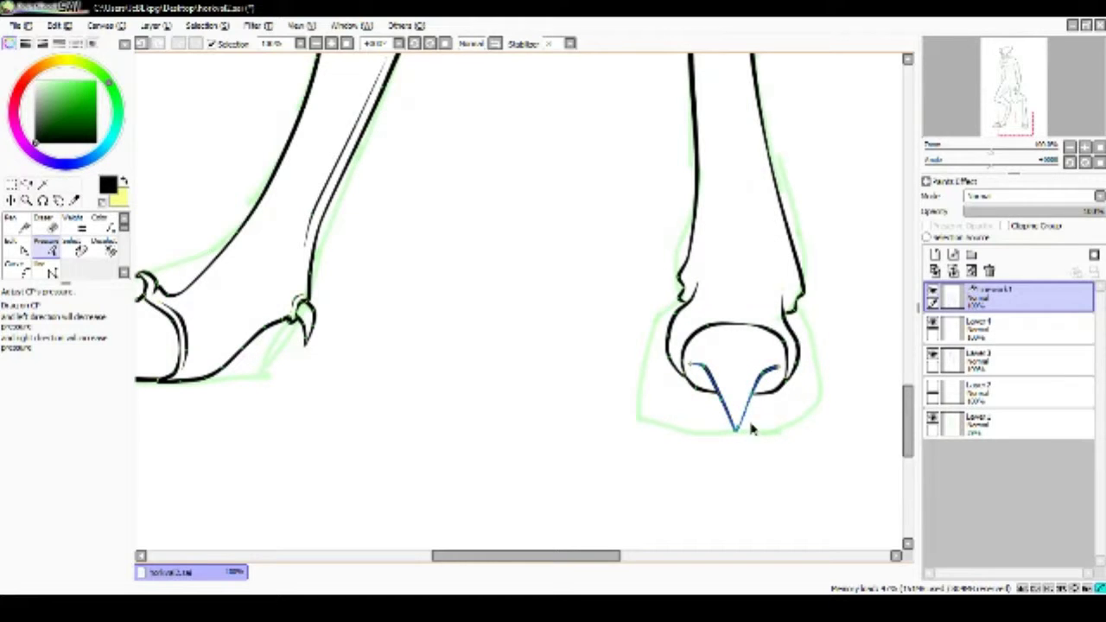
{"action": "key", "text": "c"}
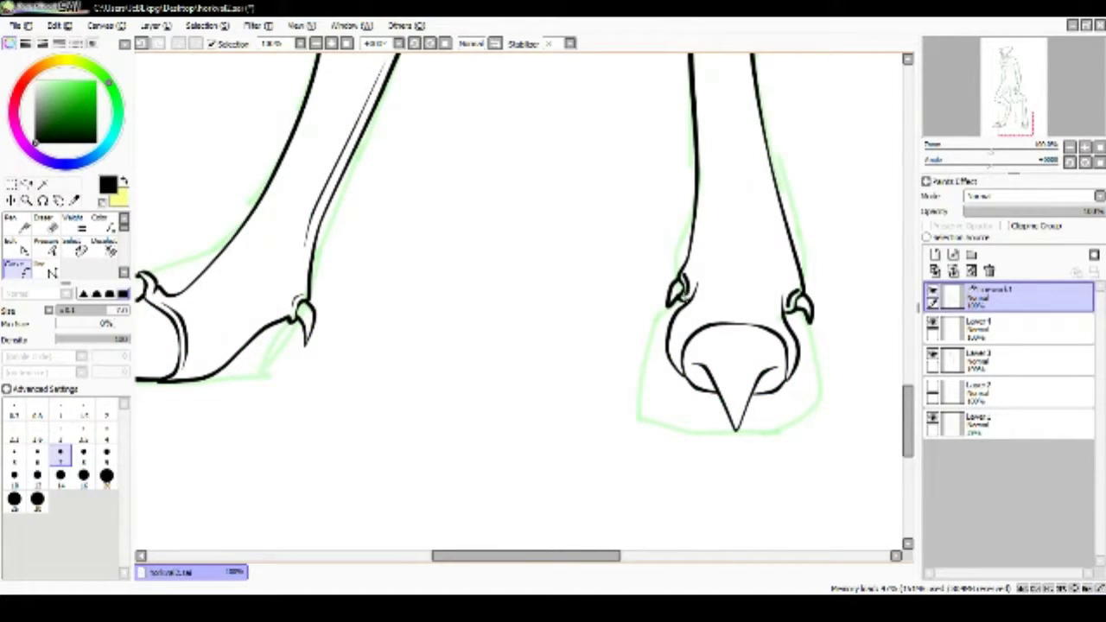
{"action": "key", "text": "p"}
{"action": "left_click_drag", "start_coordinate": [803, 309], "coordinate": [734, 345]}
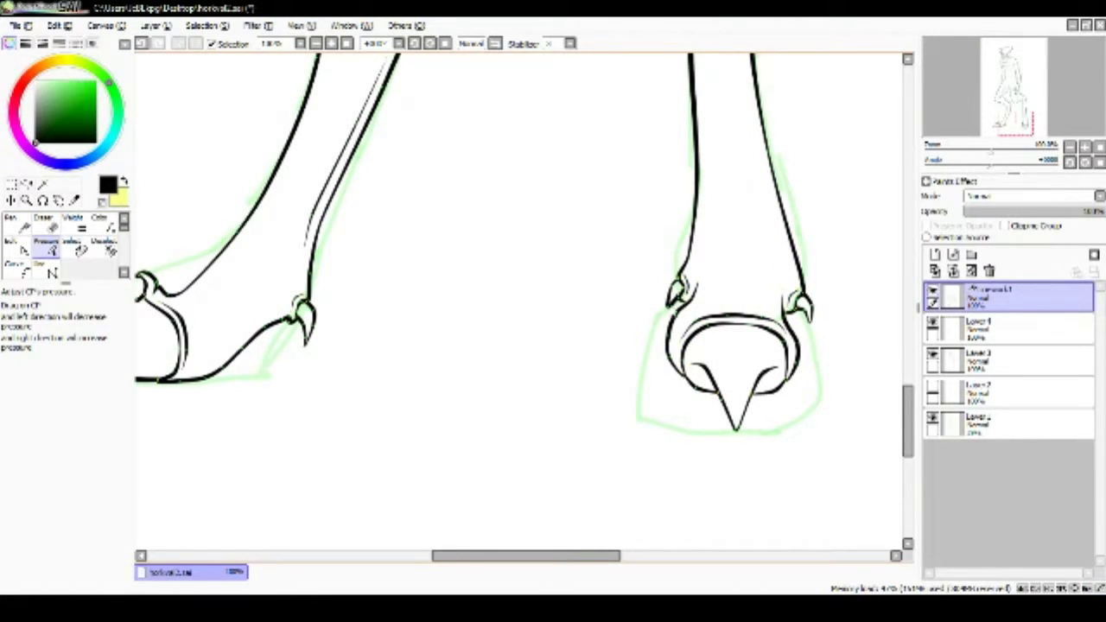
- Add a small central claw with an arc above it on top of the right foot, and erase the lines crossing inside it
{"action": "key", "text": "c"}
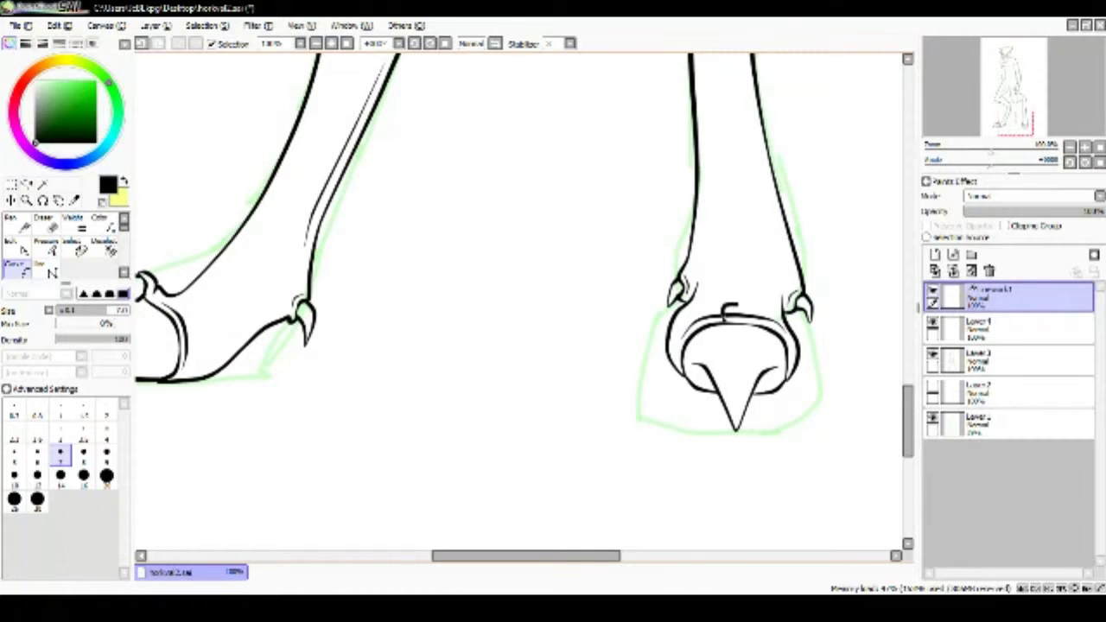
{"action": "key", "text": "e"}
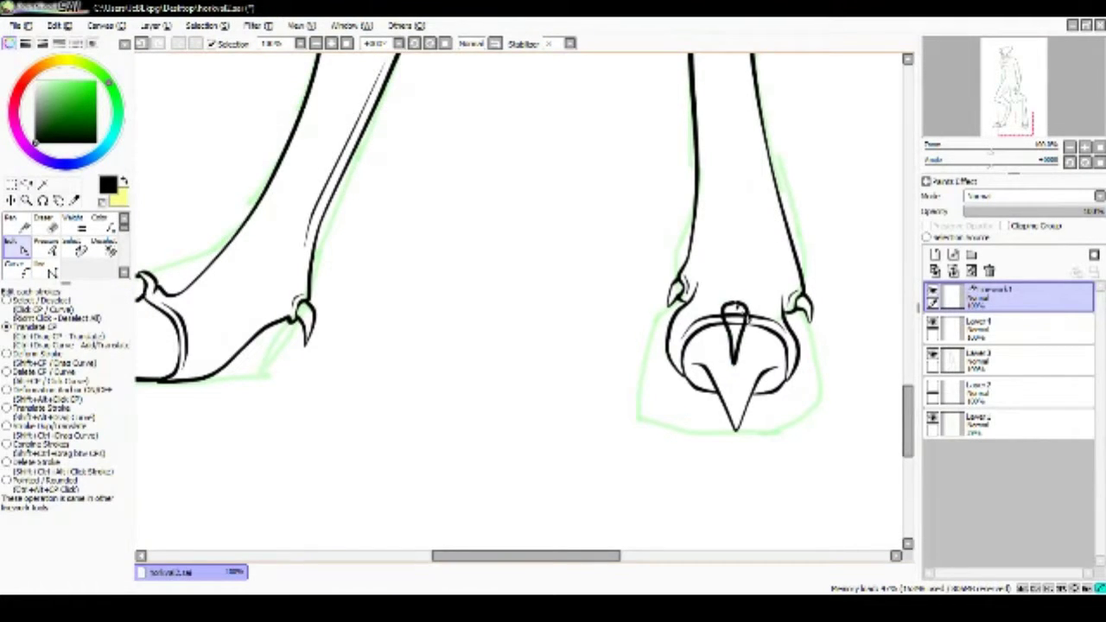
{"action": "key", "text": "c"}
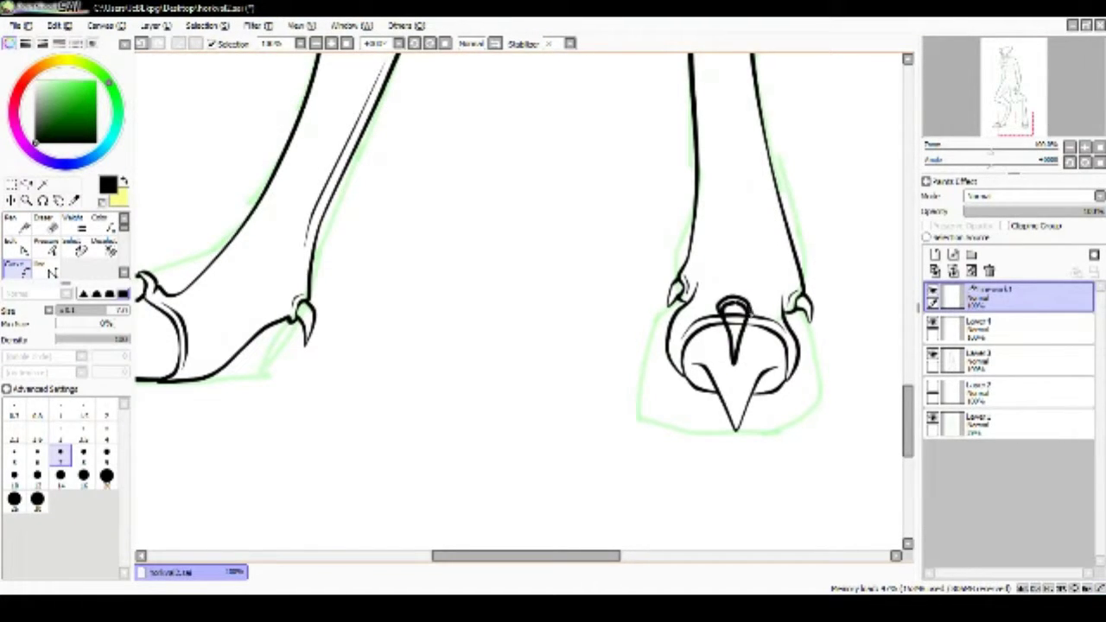
{"action": "key", "text": "p"}
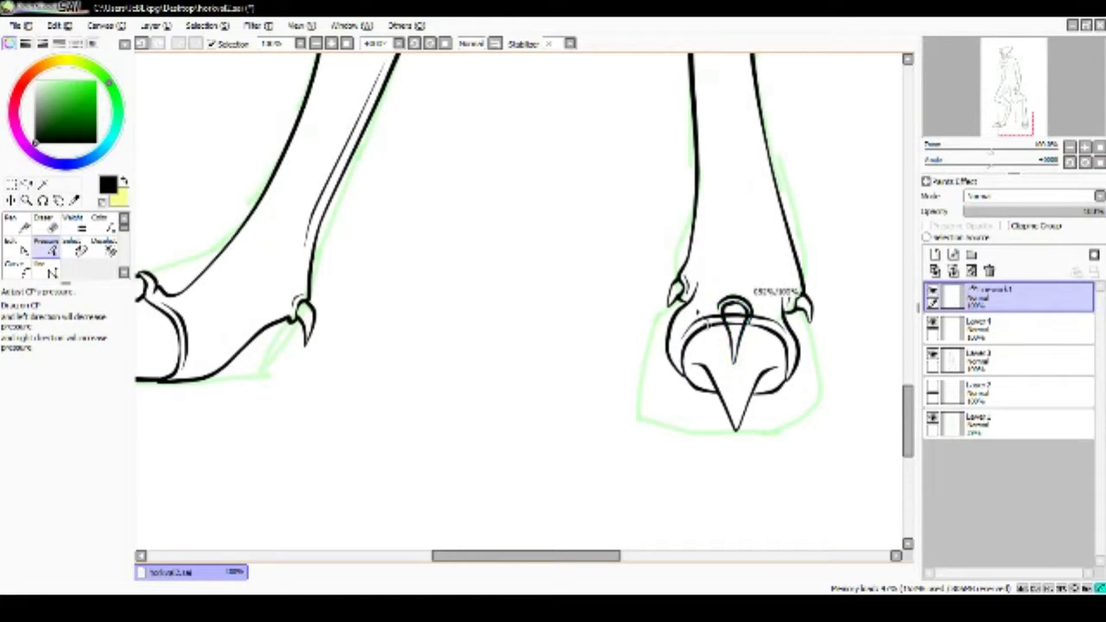
{"action": "left_click", "coordinate": [1002, 359]}
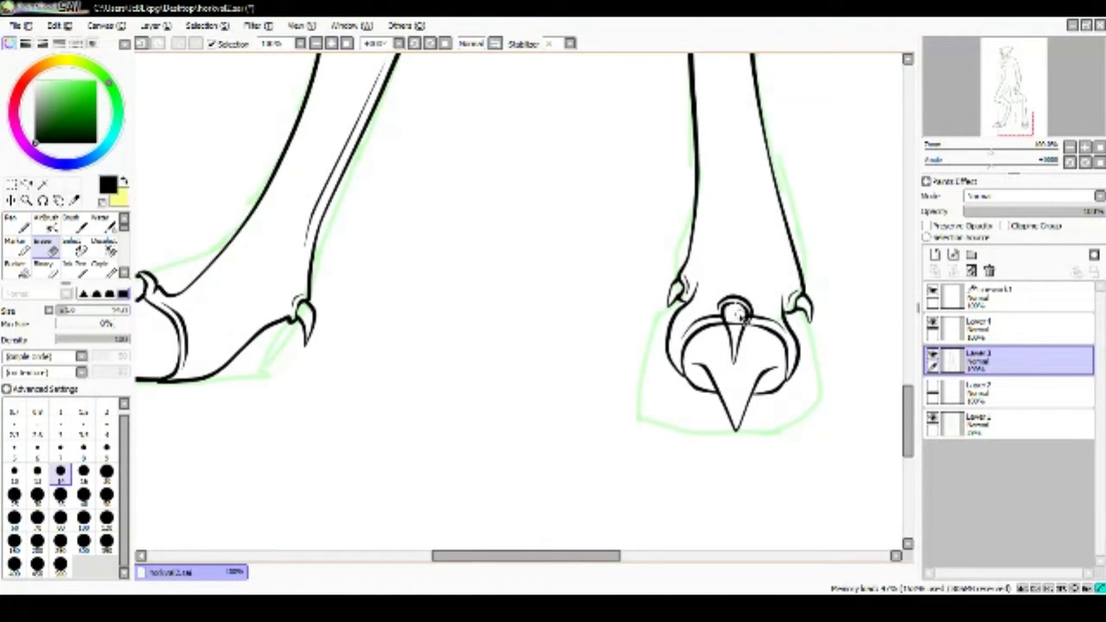
- Draw thin contour lines above both feet along the lower legs on the linework layer, and taper their ends
{"action": "left_click", "coordinate": [1002, 296]}
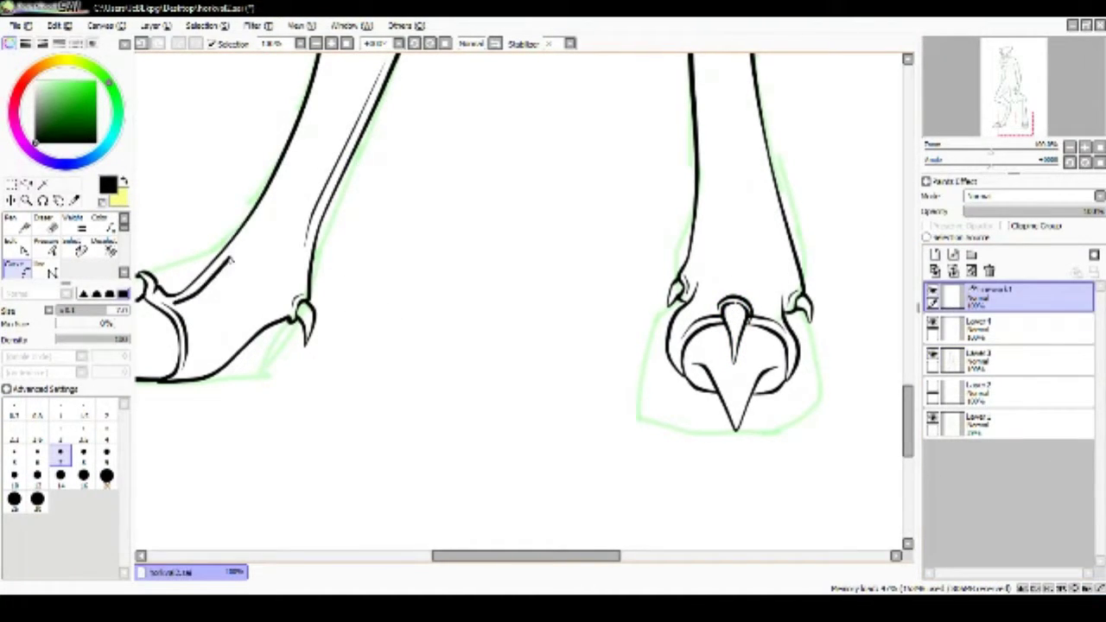
{"action": "key", "text": "p"}
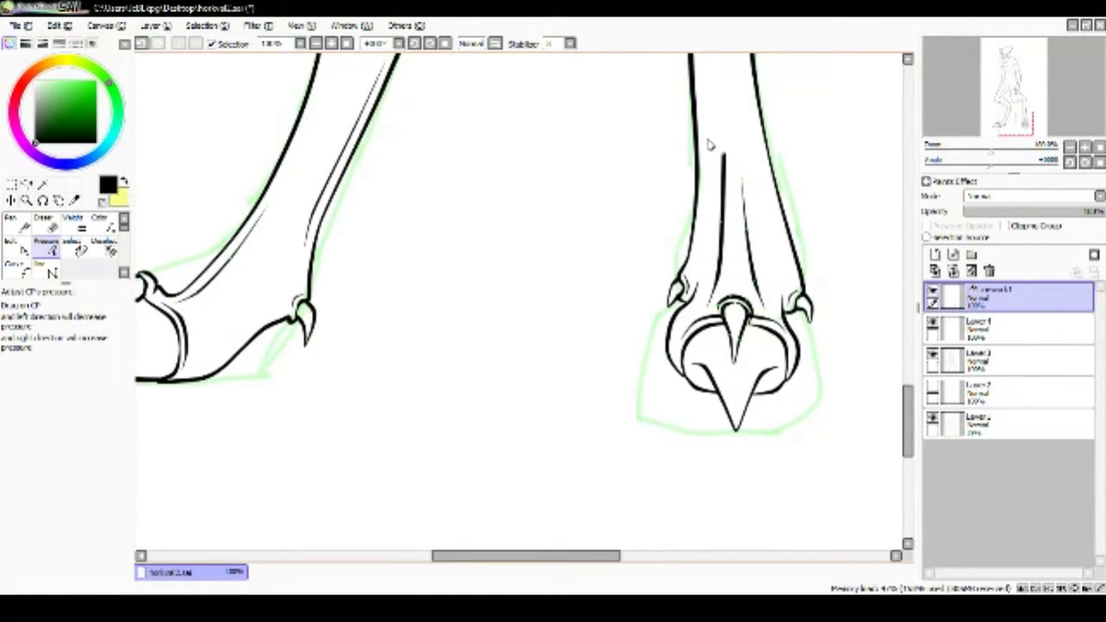
- Draw a long double-lined antenna curving left from the top of the head and taper its tip
{"action": "left_click", "coordinate": [327, 47]}
{"action": "scroll", "coordinate": [519, 302], "scroll_direction": "up", "scroll_amount": 5}
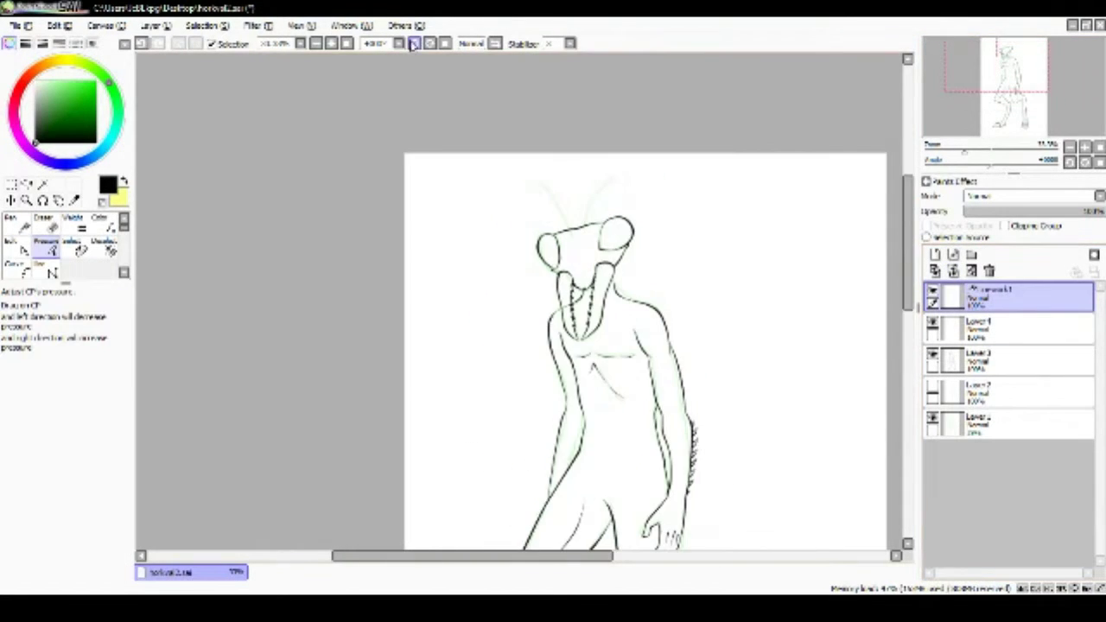
{"action": "scroll", "coordinate": [492, 379], "scroll_direction": "up", "scroll_amount": 2}
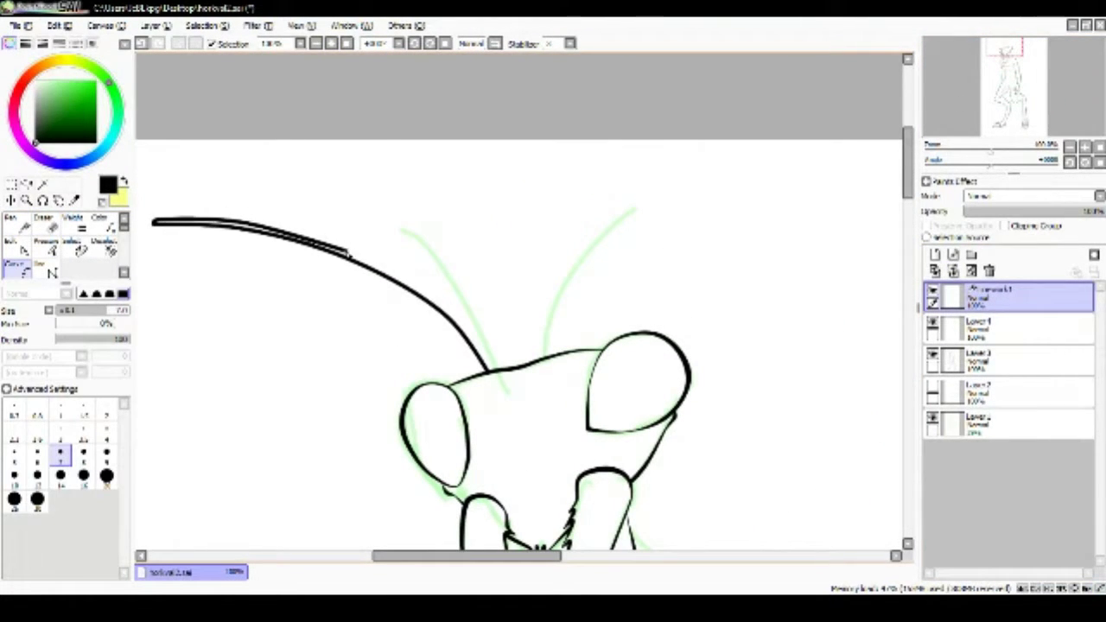
{"action": "left_click", "coordinate": [45, 245]}
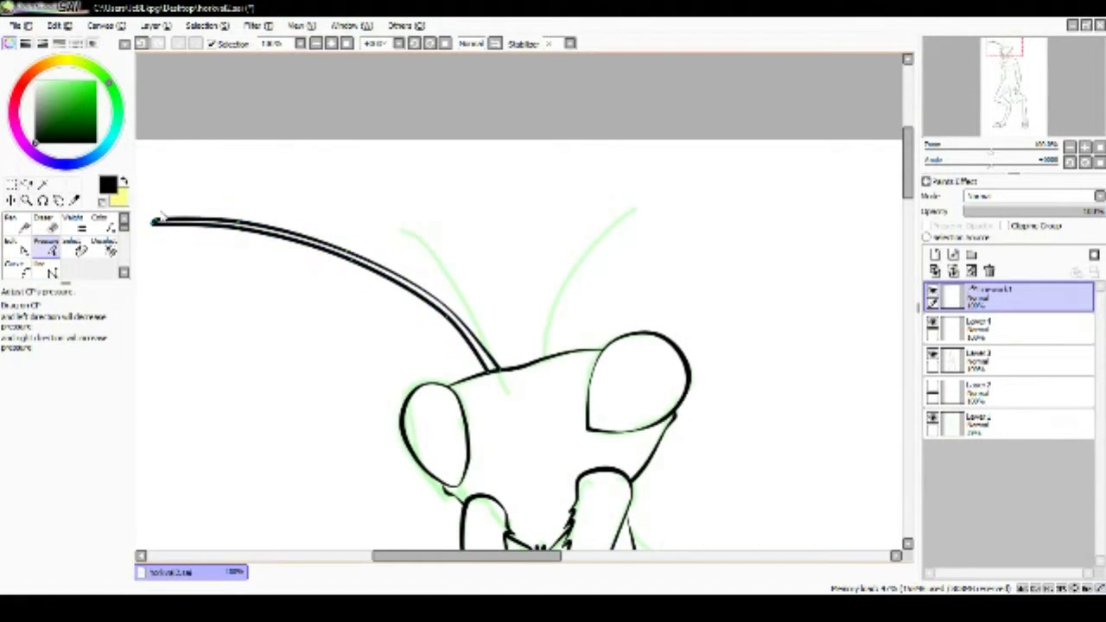
- Copy the left antenna, paste it as a duplicate, and move it to the right along the head
{"action": "key", "text": "ctrl+t"}
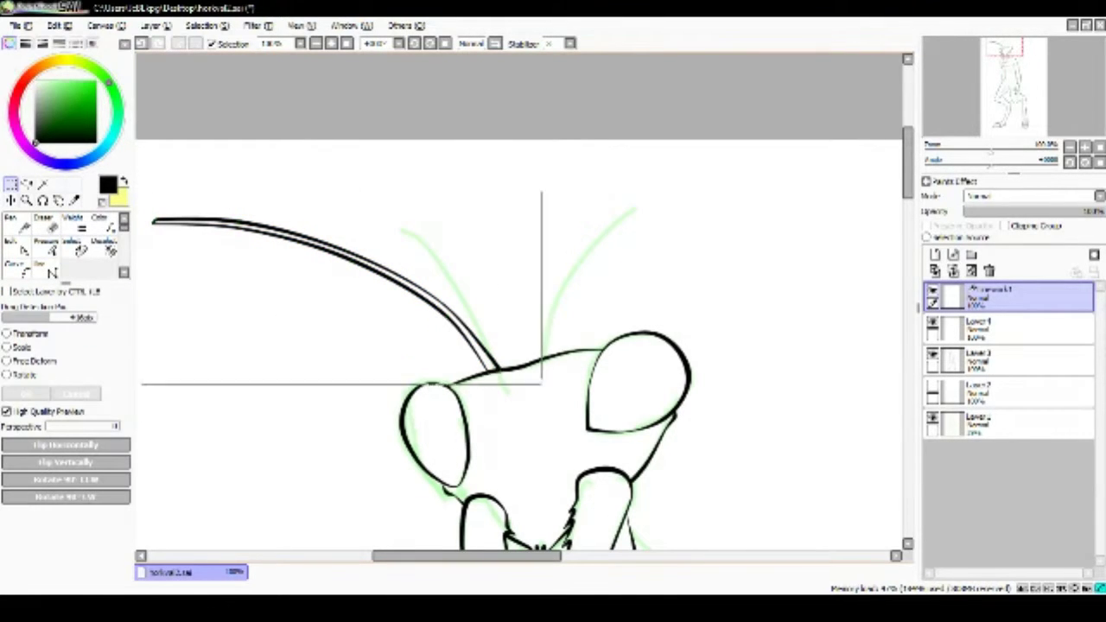
{"action": "left_click_drag", "start_coordinate": [148, 190], "coordinate": [518, 403]}
{"action": "key", "text": "ctrl+c"}
{"action": "key", "text": "ctrl+v"}
{"action": "key", "text": "ctrl+t"}
{"action": "left_click_drag", "start_coordinate": [264, 288], "coordinate": [329, 276]}
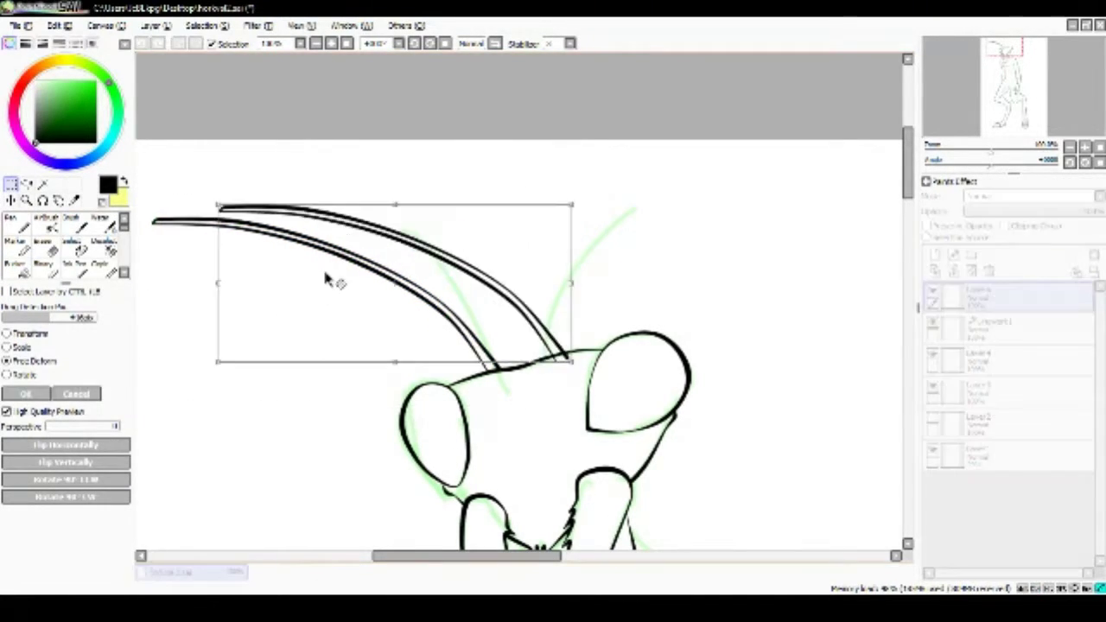
- Free-deform the copied antenna into a shorter, steeper curve rising beside the right eye, and merge its layer down
{"action": "mouse_move", "coordinate": [217, 202]}
{"action": "left_mouse_down"}
{"action": "mouse_move", "coordinate": [288, 176]}
{"action": "mouse_move", "coordinate": [365, 173]}
{"action": "left_mouse_up"}
{"action": "left_click_drag", "start_coordinate": [222, 356], "coordinate": [345, 399]}
{"action": "left_click_drag", "start_coordinate": [365, 174], "coordinate": [383, 205]}
{"action": "left_click_drag", "start_coordinate": [570, 198], "coordinate": [654, 180]}
{"action": "left_click_drag", "start_coordinate": [394, 184], "coordinate": [407, 185]}
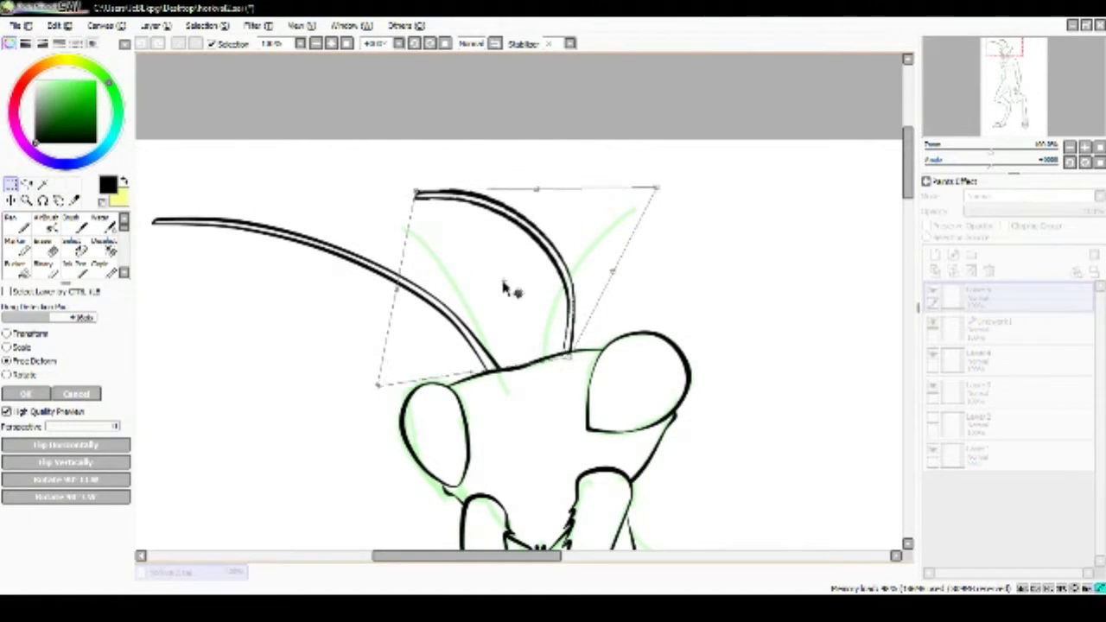
{"action": "left_click_drag", "start_coordinate": [371, 383], "coordinate": [373, 392]}
{"action": "key", "text": "Return"}
{"action": "key", "text": "e"}
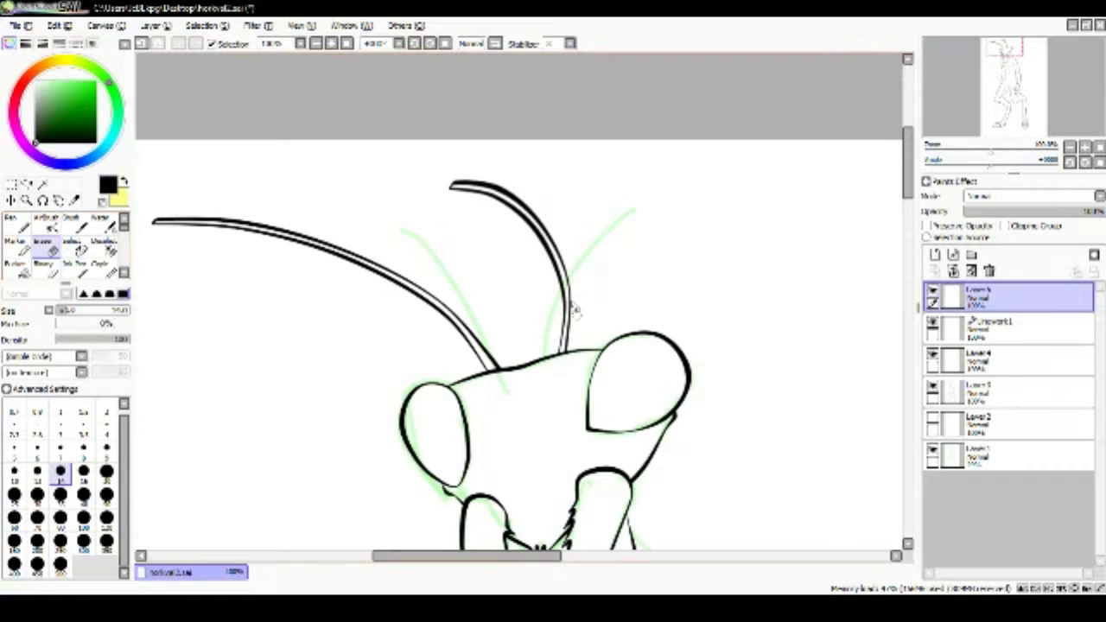
{"action": "key", "text": "ctrl+e"}
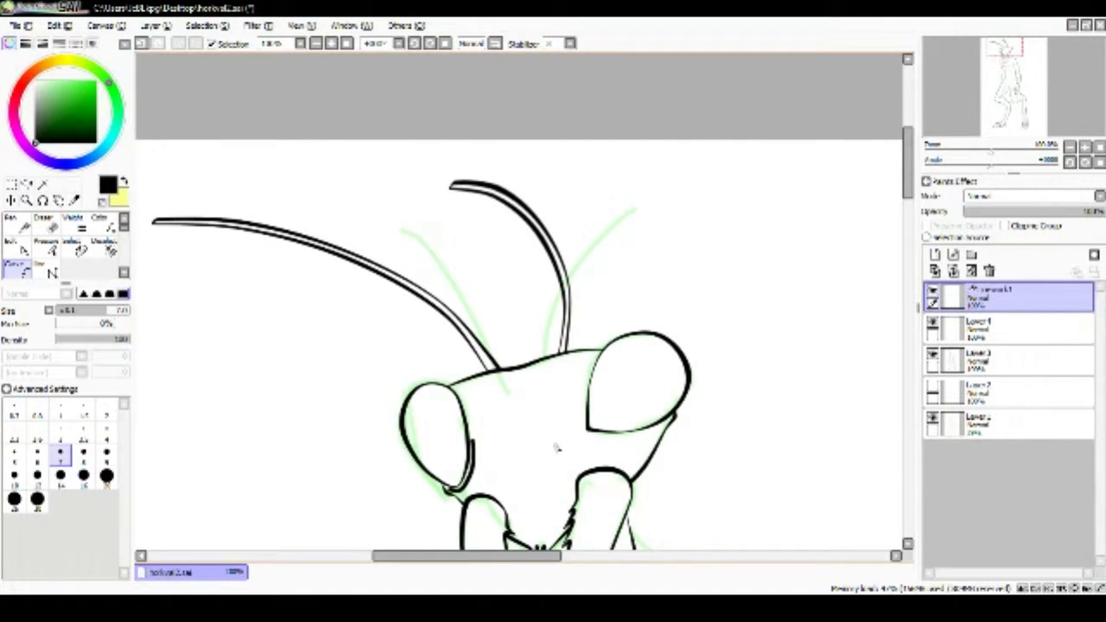
- Draw a second contour line along the lower edge of each eye and thin the ends
{"action": "double_click", "coordinate": [649, 436]}
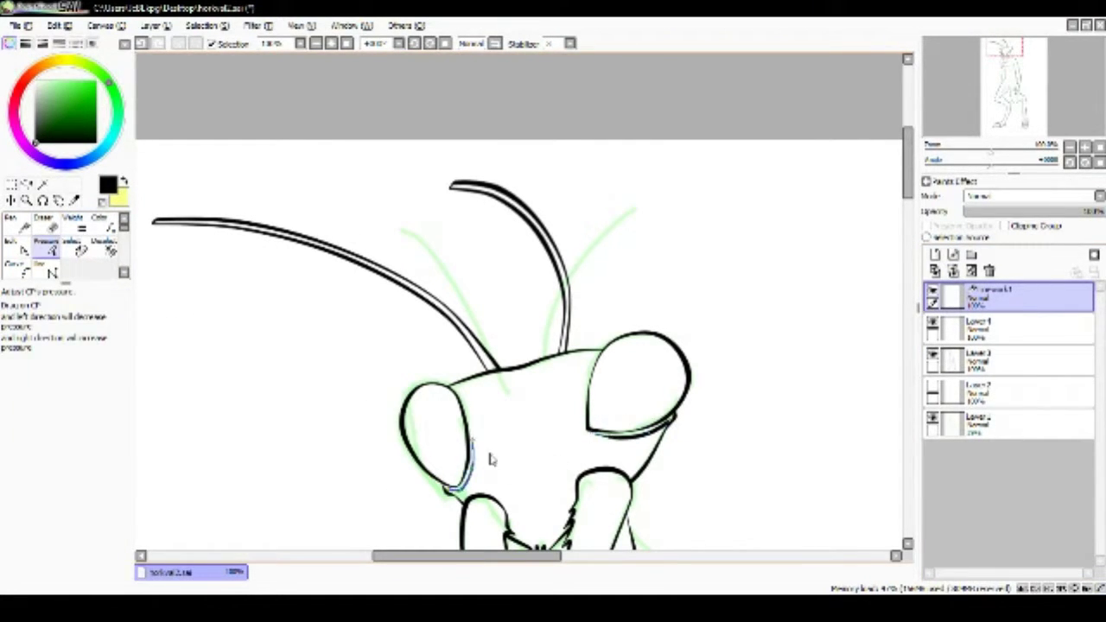
{"action": "key", "text": "n"}
- Draw a curved muscle line inside the right upper arm and thin it with the Pressure tool
{"action": "scroll", "coordinate": [313, 419], "scroll_direction": "down", "scroll_amount": 6}
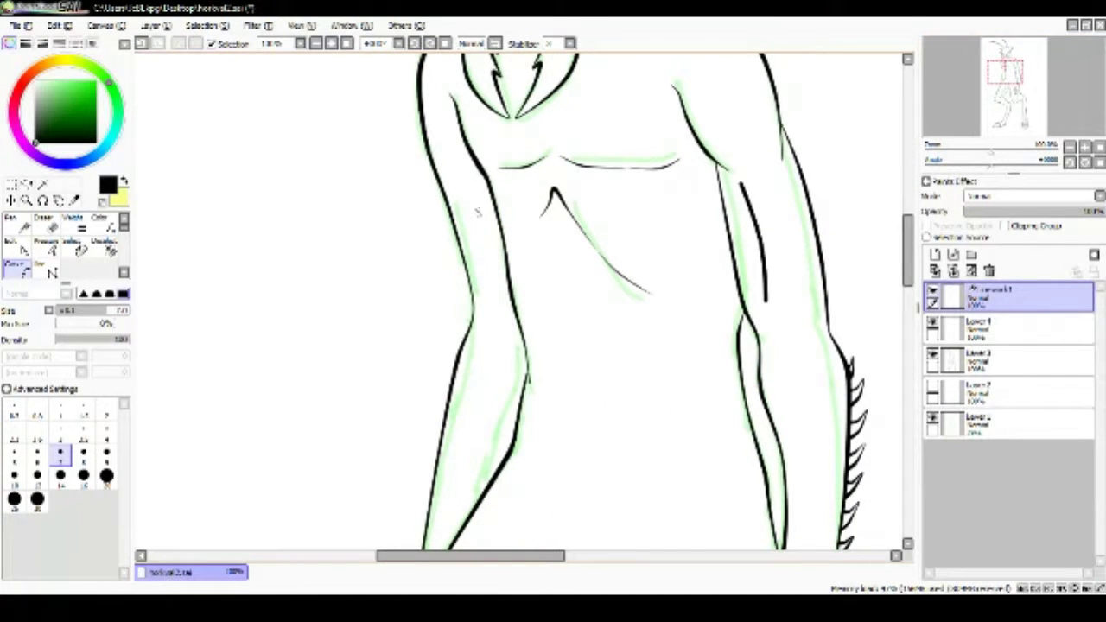
{"action": "key", "text": "p"}
- Draw a row of small spikes along the inner edge of the left forearm below the elbow, and taper their lines
{"action": "key", "text": "c"}
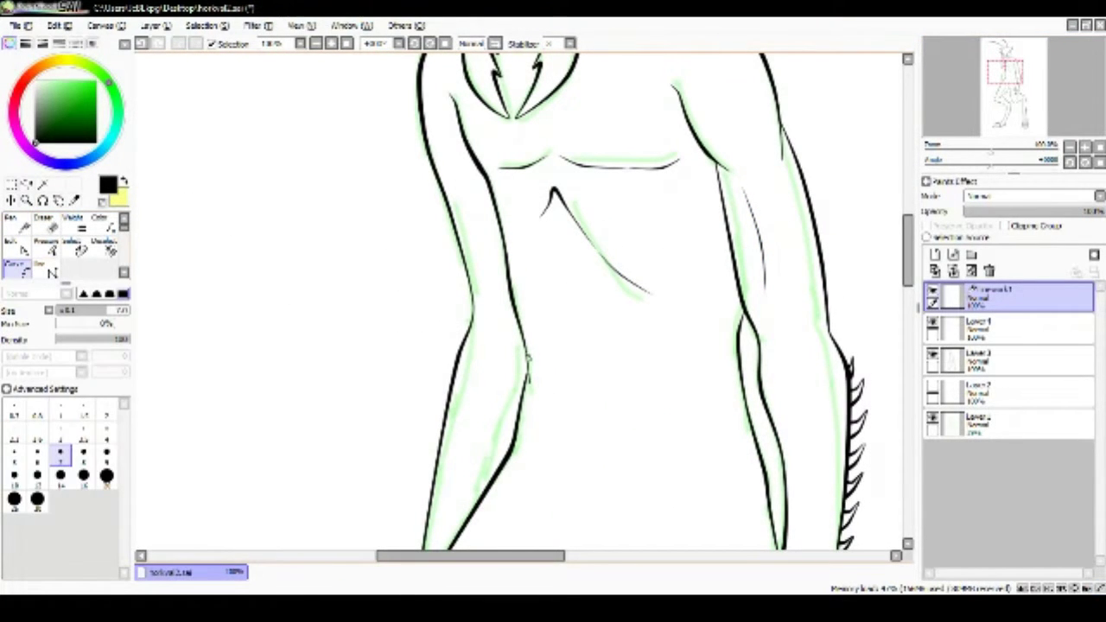
{"action": "key", "text": "p"}
{"action": "key", "text": "c"}
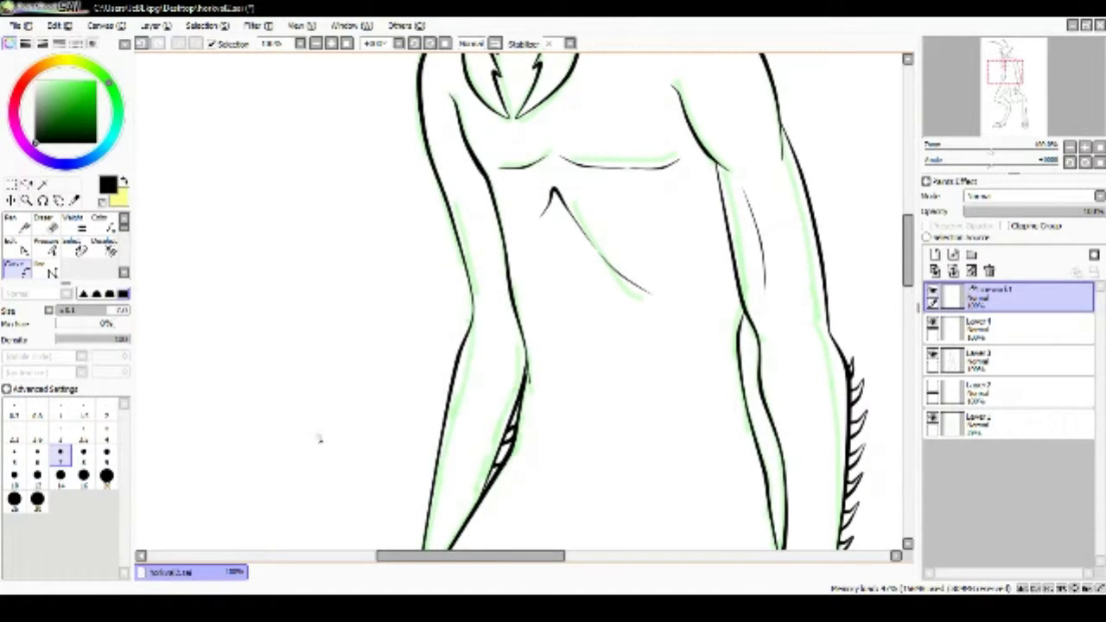
{"action": "key", "text": "p"}
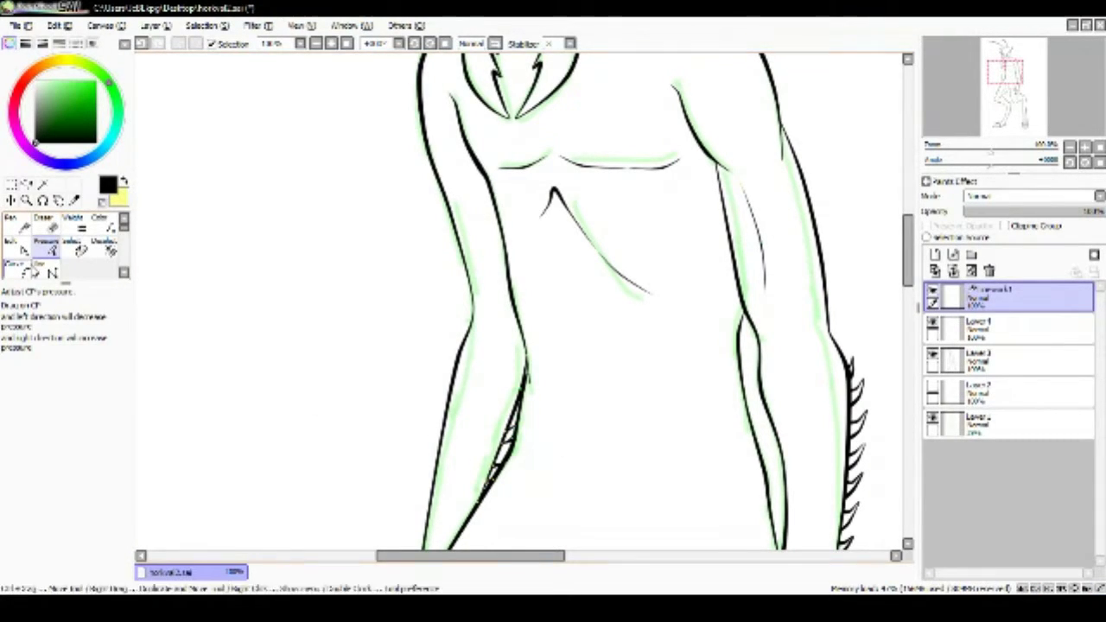
{"action": "key", "text": "c"}
{"action": "key", "text": "p"}
{"action": "key", "text": "c"}
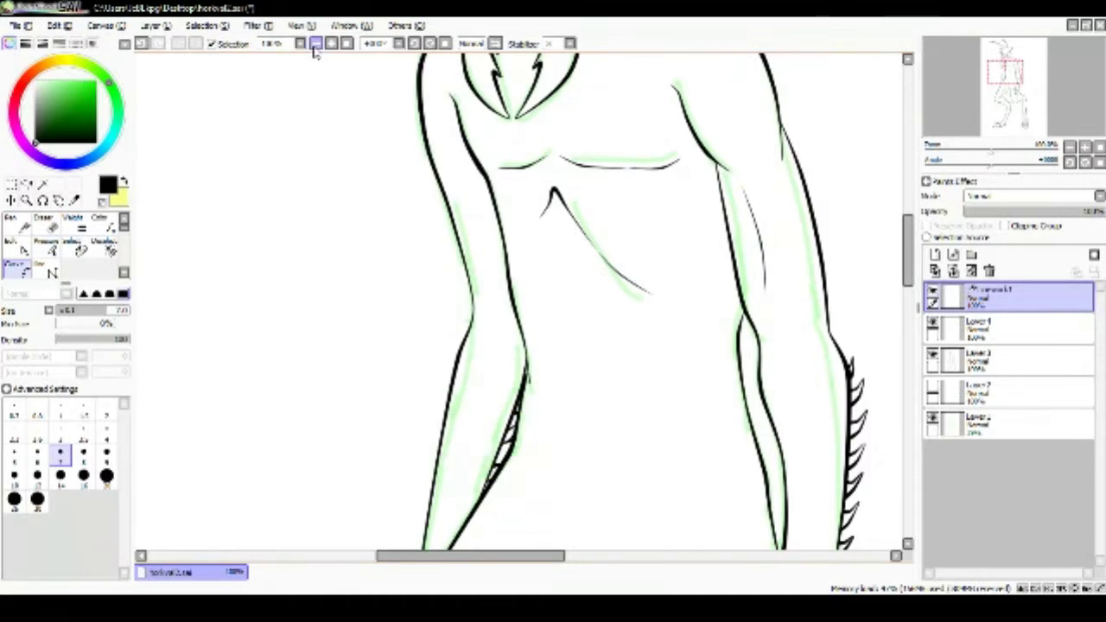
{"action": "scroll", "coordinate": [993, 332], "scroll_direction": "down", "scroll_amount": 4}
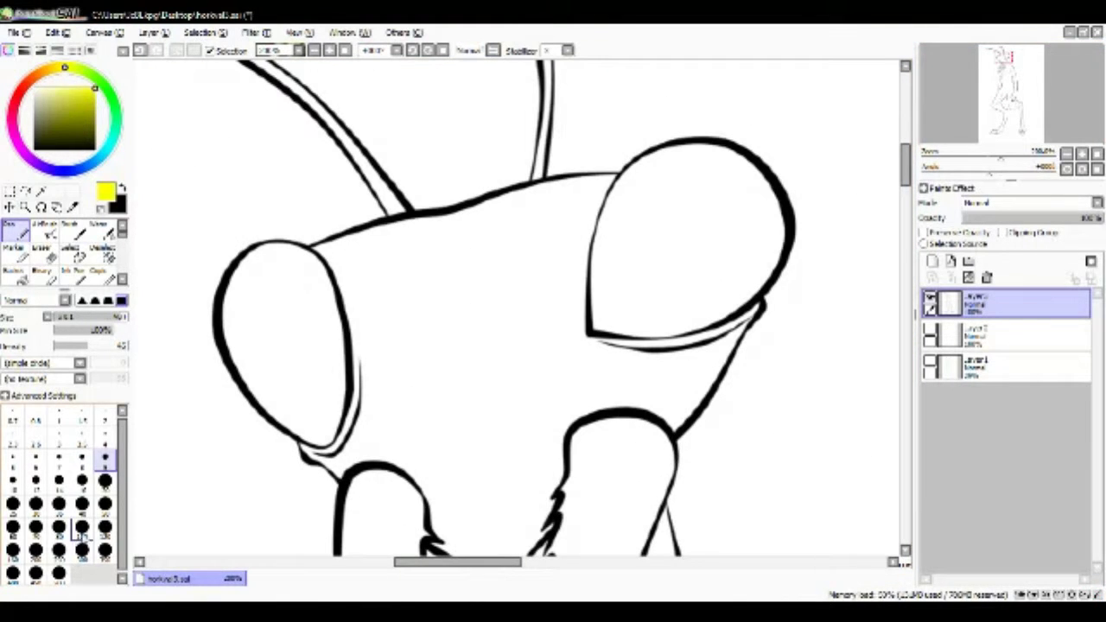
- Paint yellow over both eyes with a large pen brush on a new layer beneath the line art
{"action": "left_click", "coordinate": [105, 527]}
{"action": "left_click", "coordinate": [931, 261]}
{"action": "left_click", "coordinate": [1002, 335]}
{"action": "left_click_drag", "start_coordinate": [604, 129], "coordinate": [778, 362]}
{"action": "mouse_move", "coordinate": [415, 285]}
{"action": "left_mouse_down"}
{"action": "mouse_move", "coordinate": [255, 320]}
{"action": "mouse_move", "coordinate": [225, 251]}
{"action": "mouse_move", "coordinate": [343, 378]}
{"action": "left_mouse_up"}
- Paint dark gold shading along the inner and lower edges of the left eye and around the edges of the right eye
{"action": "left_click", "coordinate": [50, 69]}
{"action": "left_click", "coordinate": [89, 97]}
{"action": "left_click", "coordinate": [35, 481]}
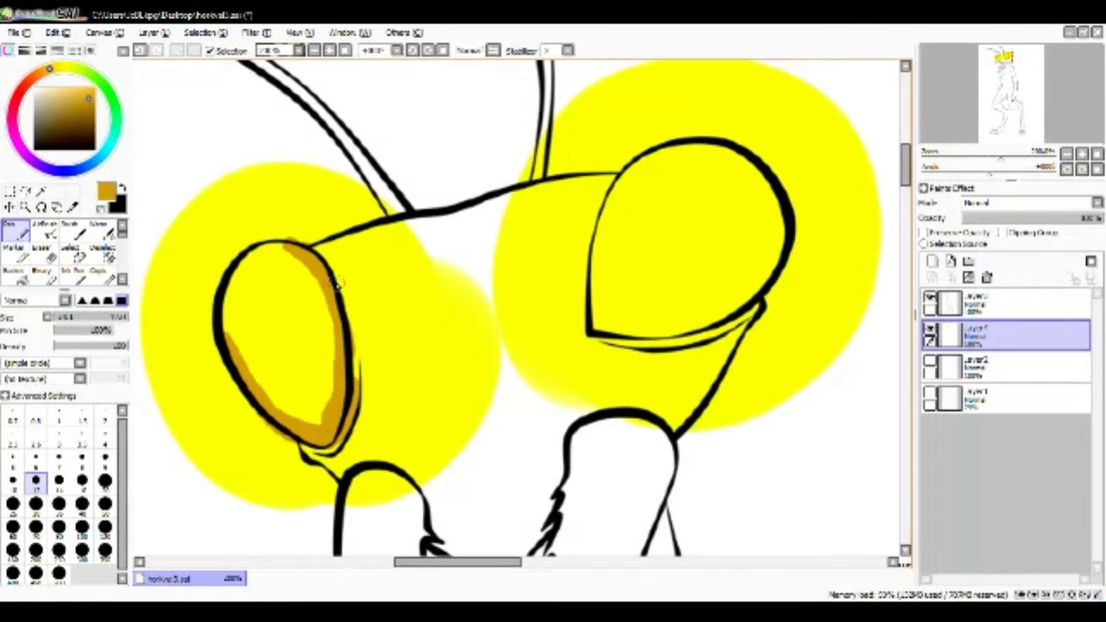
{"action": "left_click_drag", "start_coordinate": [259, 229], "coordinate": [307, 238]}
{"action": "left_click_drag", "start_coordinate": [621, 168], "coordinate": [755, 186]}
{"action": "left_click_drag", "start_coordinate": [596, 341], "coordinate": [781, 260]}
{"action": "left_click_drag", "start_coordinate": [726, 152], "coordinate": [782, 229]}
- Blur the dark gold shading into the yellow on both eyes
{"action": "left_click", "coordinate": [100, 255]}
{"action": "mouse_move", "coordinate": [259, 414]}
{"action": "left_mouse_down"}
{"action": "mouse_move", "coordinate": [273, 266]}
{"action": "mouse_move", "coordinate": [320, 354]}
{"action": "left_mouse_up"}
{"action": "left_click_drag", "start_coordinate": [593, 320], "coordinate": [664, 301]}
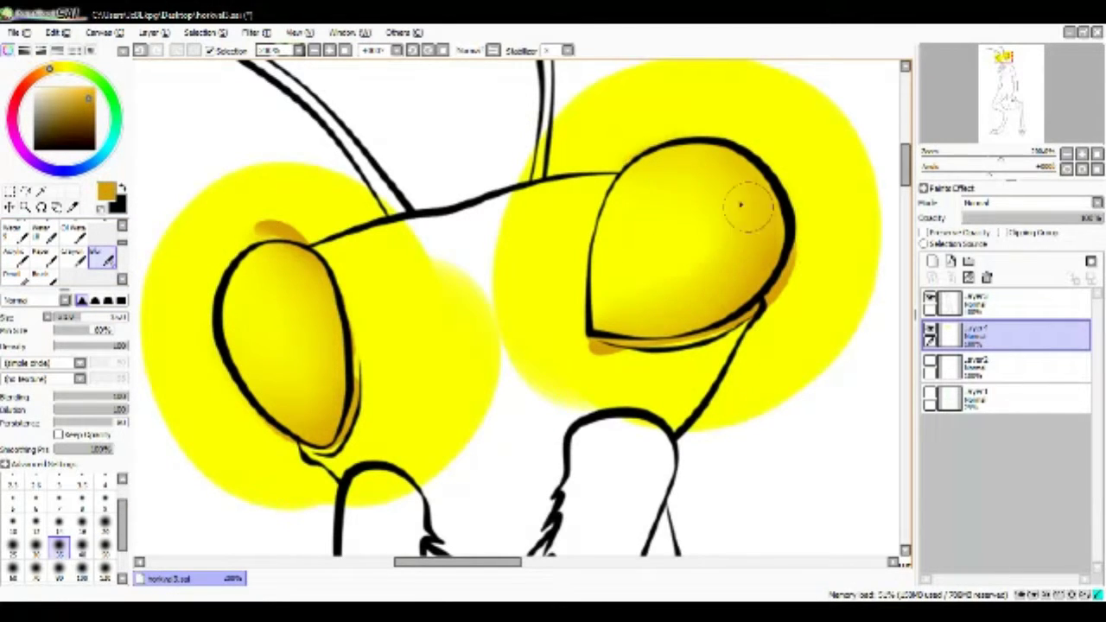
- Paint a pale yellow oval highlight on the upper left part of each eye and blur its edges
{"action": "left_click", "coordinate": [57, 68]}
{"action": "left_click", "coordinate": [73, 90]}
{"action": "left_click", "coordinate": [13, 229]}
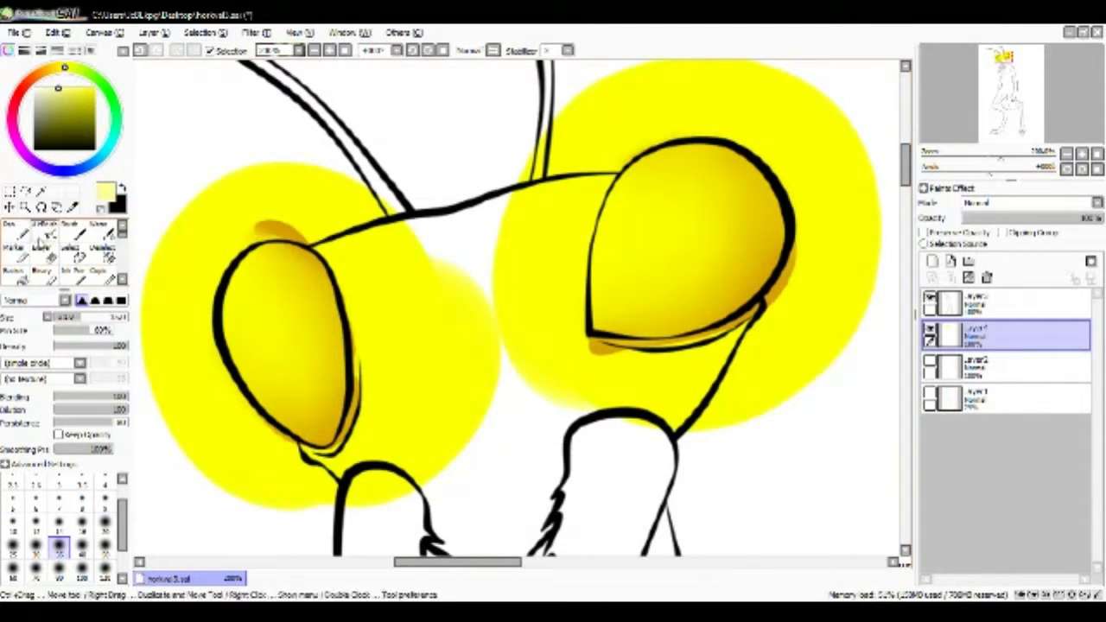
{"action": "mouse_move", "coordinate": [263, 289]}
{"action": "left_mouse_down"}
{"action": "mouse_move", "coordinate": [239, 320]}
{"action": "mouse_move", "coordinate": [250, 359]}
{"action": "left_mouse_up"}
{"action": "mouse_move", "coordinate": [682, 182]}
{"action": "left_mouse_down"}
{"action": "mouse_move", "coordinate": [630, 259]}
{"action": "mouse_move", "coordinate": [657, 250]}
{"action": "left_mouse_up"}
{"action": "left_click", "coordinate": [102, 256]}
{"action": "left_click_drag", "start_coordinate": [251, 281], "coordinate": [252, 362]}
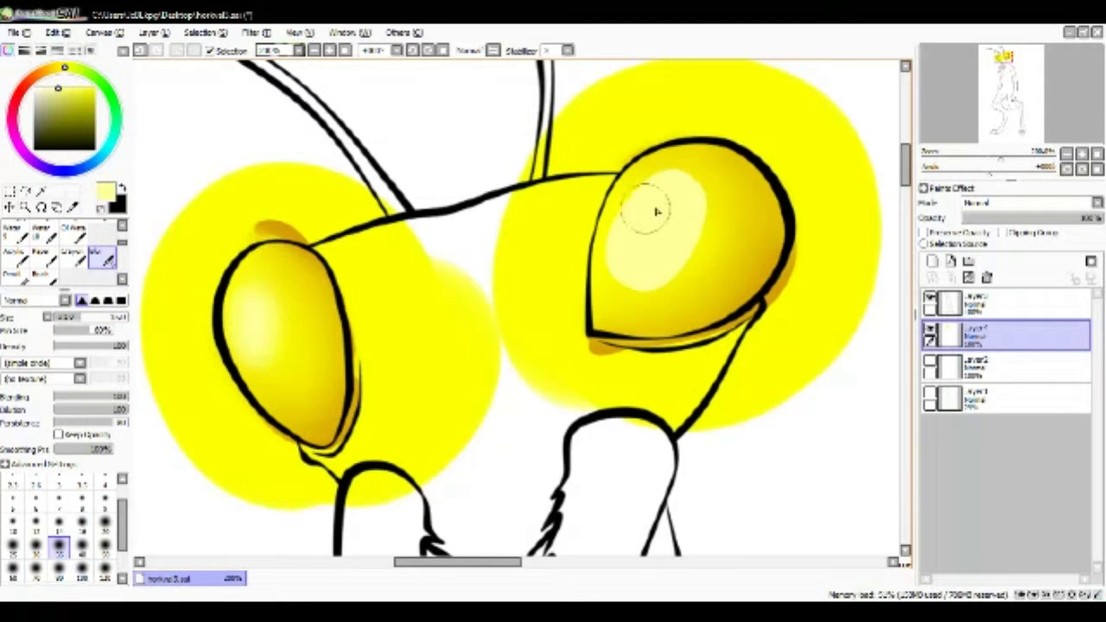
- Roughly erase the excess yellow around both eyes with a large eraser
{"action": "key", "text": "e"}
{"action": "left_click", "coordinate": [105, 501]}
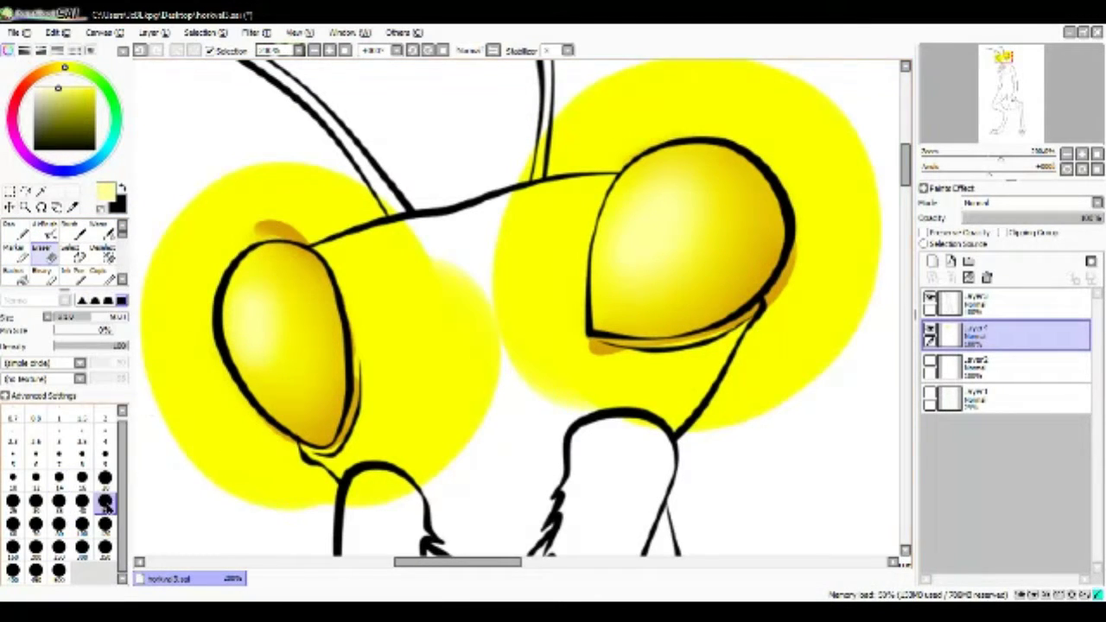
{"action": "mouse_move", "coordinate": [250, 479]}
{"action": "left_mouse_down"}
{"action": "mouse_move", "coordinate": [167, 312]}
{"action": "mouse_move", "coordinate": [254, 509]}
{"action": "mouse_move", "coordinate": [519, 220]}
{"action": "mouse_move", "coordinate": [822, 207]}
{"action": "mouse_move", "coordinate": [873, 169]}
{"action": "mouse_move", "coordinate": [839, 160]}
{"action": "left_mouse_up"}
- Clean up the remaining yellow outside the left eye's outline with a smaller eraser
{"action": "scroll", "coordinate": [962, 79], "scroll_direction": "up", "scroll_amount": 5}
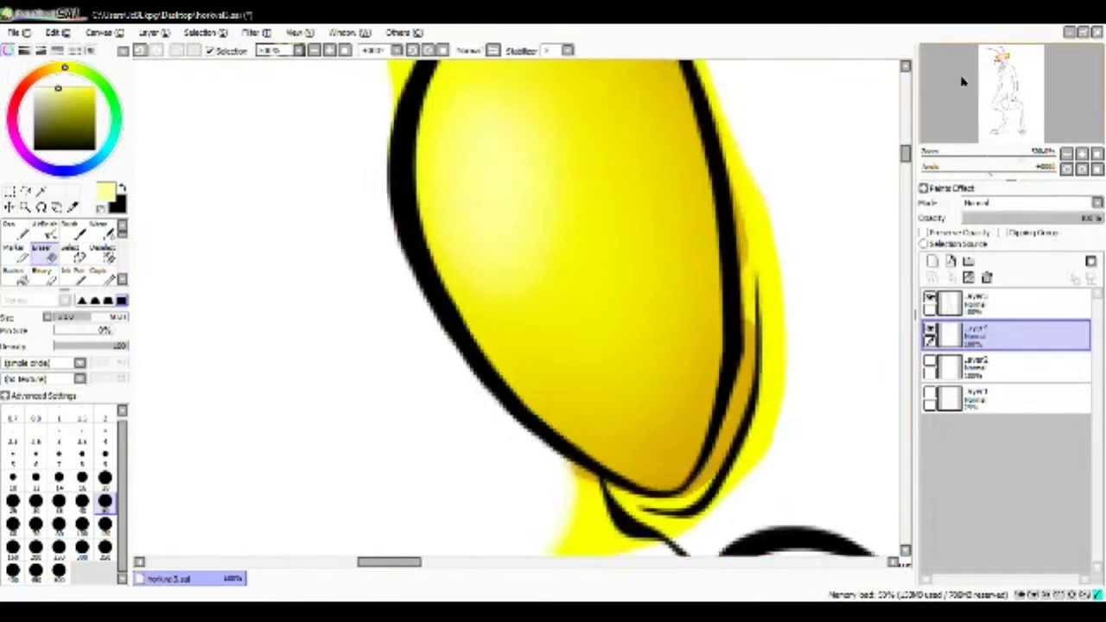
{"action": "scroll", "coordinate": [493, 370], "scroll_direction": "down", "scroll_amount": 3}
{"action": "key", "text": "bracketleft"}
{"action": "mouse_move", "coordinate": [493, 370]}
{"action": "left_mouse_down"}
{"action": "mouse_move", "coordinate": [583, 380]}
{"action": "mouse_move", "coordinate": [686, 247]}
{"action": "mouse_move", "coordinate": [717, 73]}
{"action": "left_mouse_up"}
{"action": "left_click_drag", "start_coordinate": [904, 160], "coordinate": [906, 142]}
{"action": "mouse_move", "coordinate": [274, 328]}
{"action": "left_mouse_down"}
{"action": "mouse_move", "coordinate": [371, 184]}
{"action": "mouse_move", "coordinate": [596, 197]}
{"action": "mouse_move", "coordinate": [698, 424]}
{"action": "left_mouse_up"}
- Erase the remaining yellow outside the right eye's outline, including the strip along its lower contour
{"action": "left_click_drag", "start_coordinate": [396, 561], "coordinate": [459, 572]}
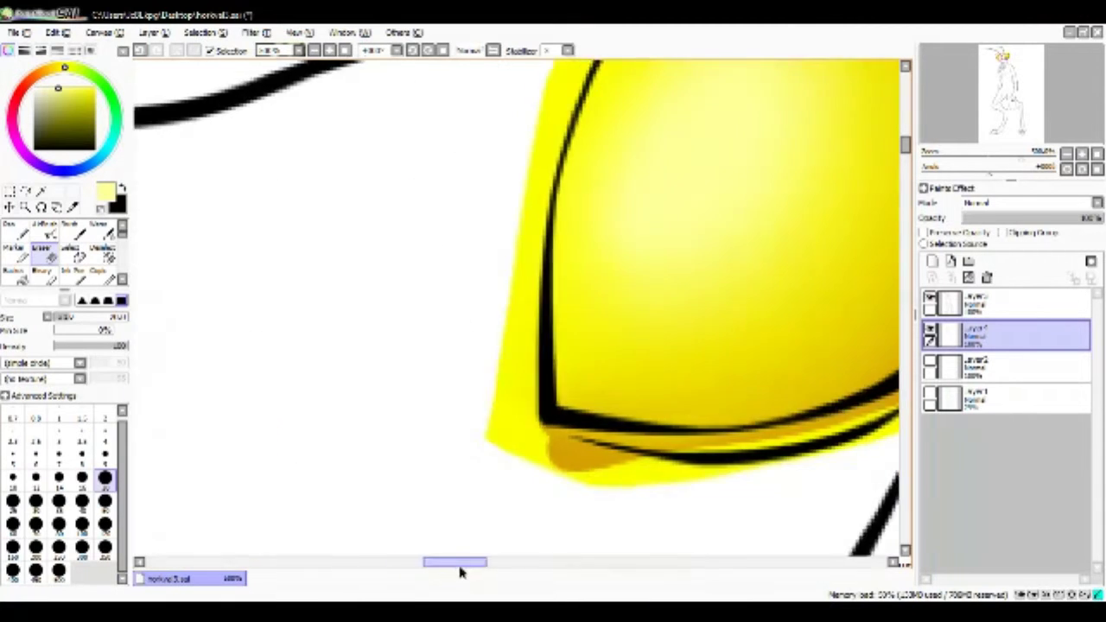
{"action": "left_click", "coordinate": [1008, 103]}
{"action": "mouse_move", "coordinate": [363, 470]}
{"action": "left_mouse_down"}
{"action": "mouse_move", "coordinate": [390, 435]}
{"action": "mouse_move", "coordinate": [697, 400]}
{"action": "left_mouse_up"}
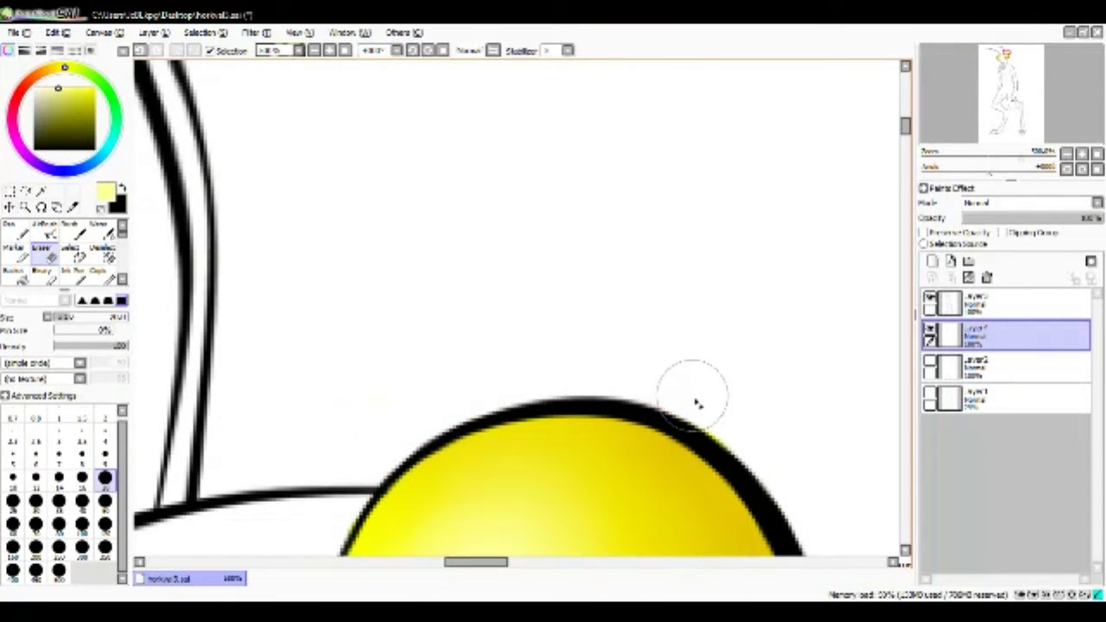
{"action": "scroll", "coordinate": [656, 330], "scroll_direction": "down", "scroll_amount": 4}
{"action": "mouse_move", "coordinate": [656, 331]}
{"action": "left_mouse_down"}
{"action": "mouse_move", "coordinate": [532, 480]}
{"action": "mouse_move", "coordinate": [407, 527]}
{"action": "mouse_move", "coordinate": [139, 529]}
{"action": "mouse_move", "coordinate": [318, 553]}
{"action": "mouse_move", "coordinate": [385, 543]}
{"action": "mouse_move", "coordinate": [636, 390]}
{"action": "left_mouse_up"}
{"action": "left_click", "coordinate": [322, 52]}
{"action": "left_click", "coordinate": [323, 52]}
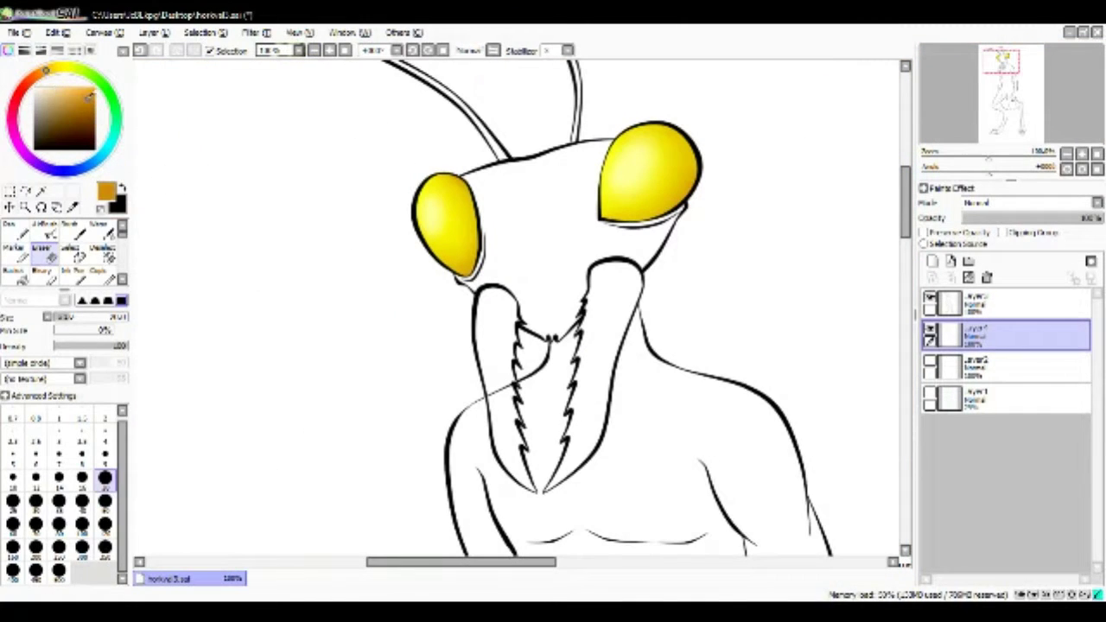
- Paint orange over the left mandible on a new layer and erase the shoulder line crossing that mandible from the line art
{"action": "key", "text": "n"}
{"action": "mouse_move", "coordinate": [501, 268]}
{"action": "left_mouse_down"}
{"action": "mouse_move", "coordinate": [432, 432]}
{"action": "mouse_move", "coordinate": [519, 492]}
{"action": "left_mouse_up"}
{"action": "left_click", "coordinate": [1006, 302]}
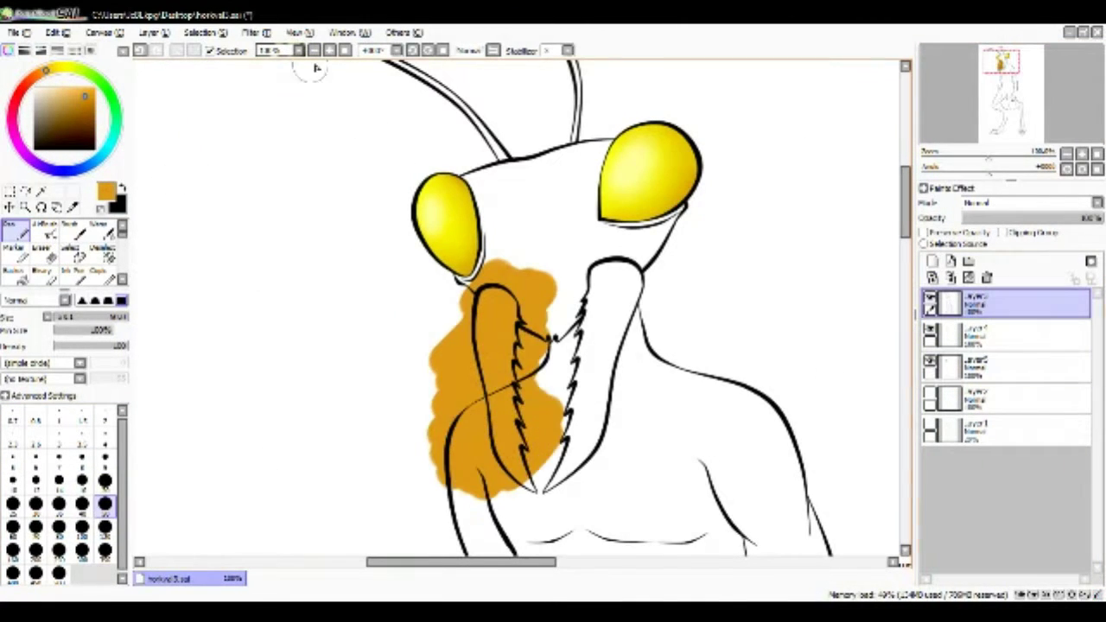
{"action": "left_click", "coordinate": [314, 50]}
{"action": "left_click", "coordinate": [59, 438]}
{"action": "key", "text": "e"}
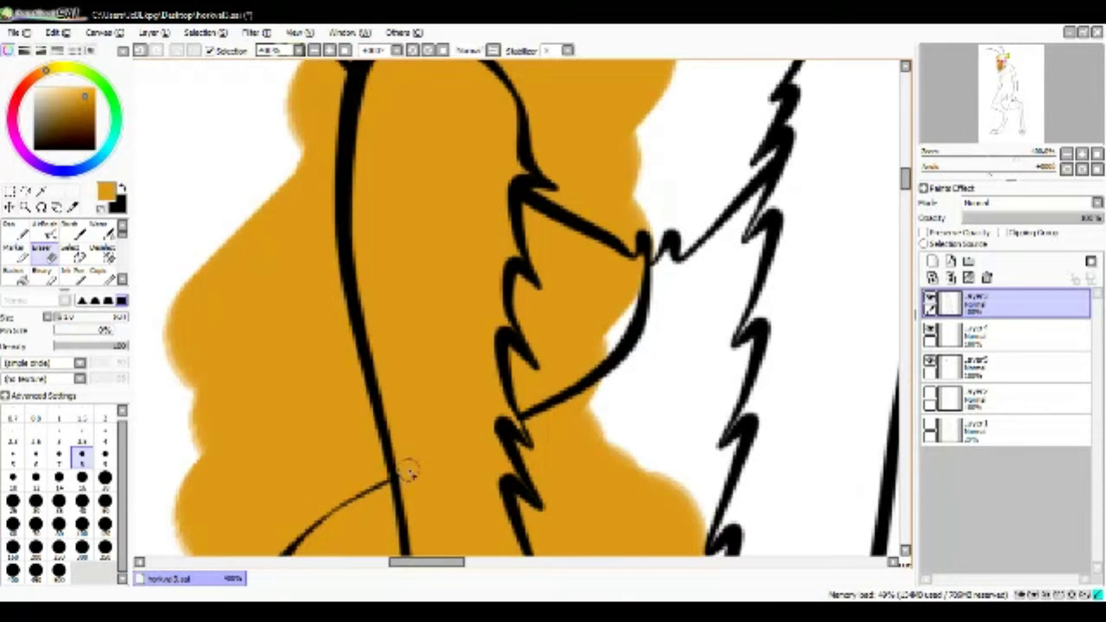
- Extend the orange over both mandibles with a large pen brush on the color layer beneath the line art
{"action": "left_click", "coordinate": [1006, 367]}
{"action": "left_click", "coordinate": [325, 51]}
{"action": "key", "text": "n"}
{"action": "left_click", "coordinate": [105, 504]}
{"action": "mouse_move", "coordinate": [561, 519]}
{"action": "left_mouse_down"}
{"action": "mouse_move", "coordinate": [691, 155]}
{"action": "mouse_move", "coordinate": [574, 458]}
{"action": "mouse_move", "coordinate": [557, 190]}
{"action": "left_mouse_up"}
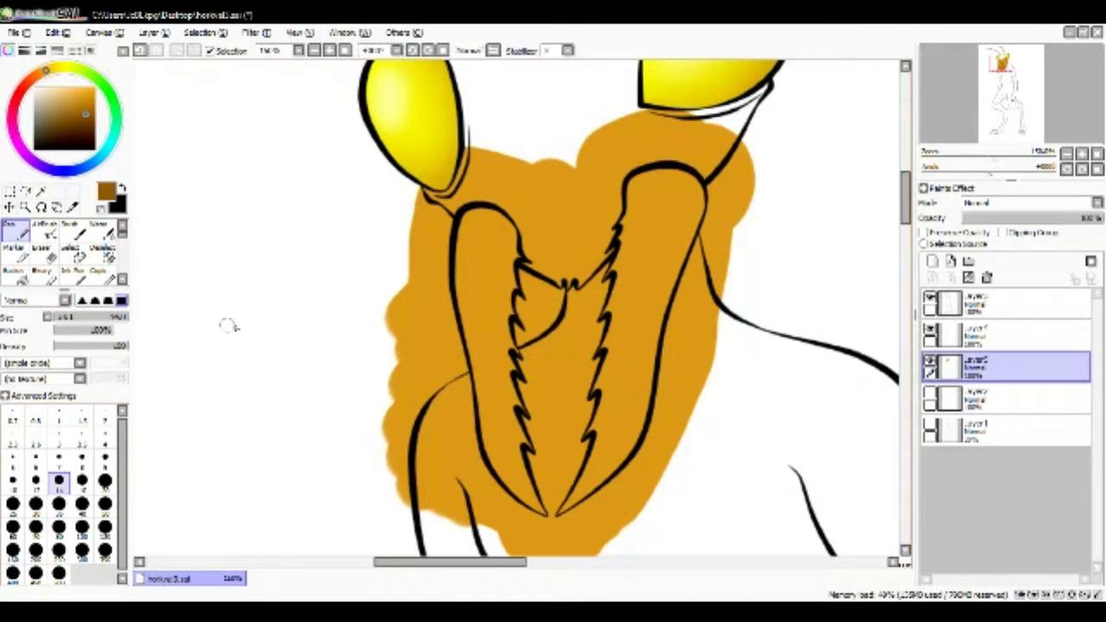
- Add brown shadows and pale cream highlights along both mandibles and blur them into the orange
{"action": "mouse_move", "coordinate": [511, 248]}
{"action": "left_mouse_down"}
{"action": "mouse_move", "coordinate": [518, 453]}
{"action": "mouse_move", "coordinate": [577, 529]}
{"action": "mouse_move", "coordinate": [643, 432]}
{"action": "mouse_move", "coordinate": [680, 273]}
{"action": "mouse_move", "coordinate": [634, 171]}
{"action": "left_mouse_up"}
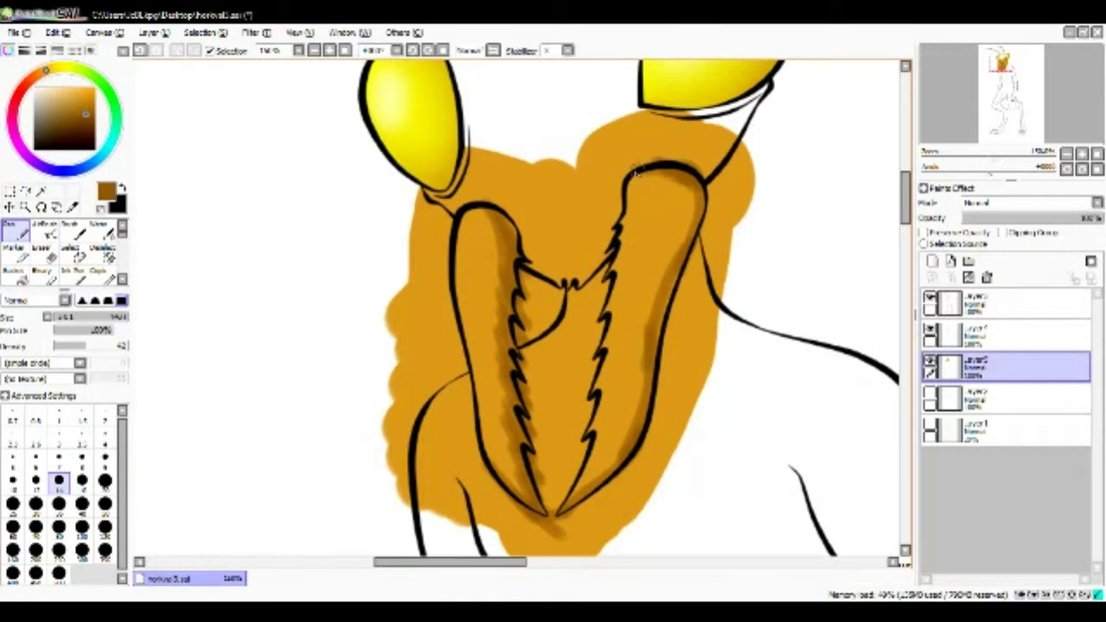
{"action": "key", "text": "b"}
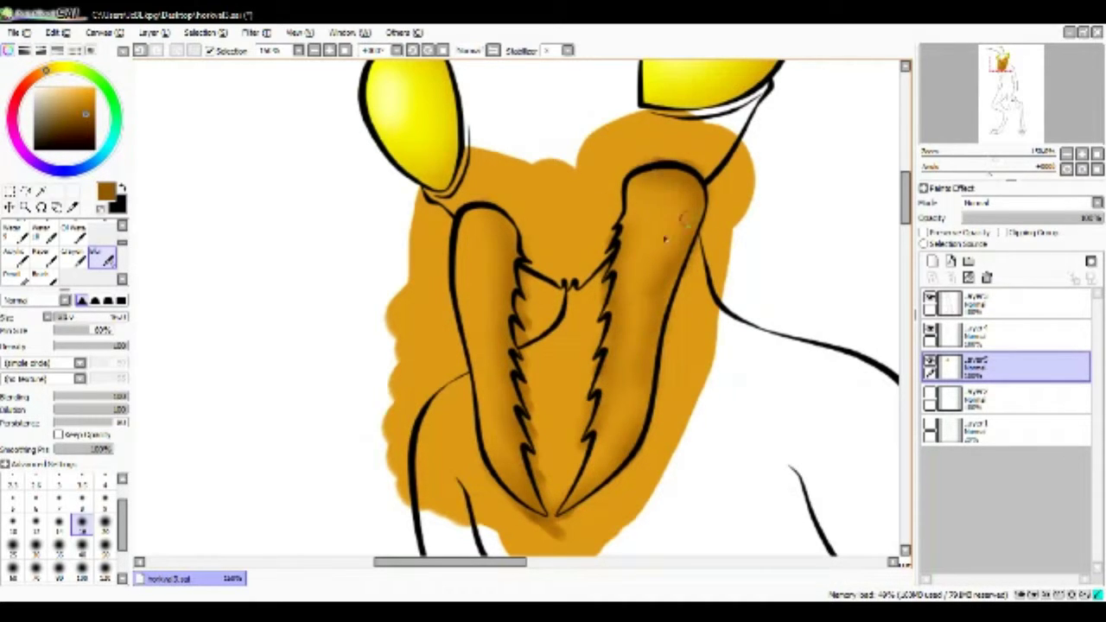
{"action": "key", "text": "n"}
{"action": "left_click_drag", "start_coordinate": [475, 222], "coordinate": [489, 380]}
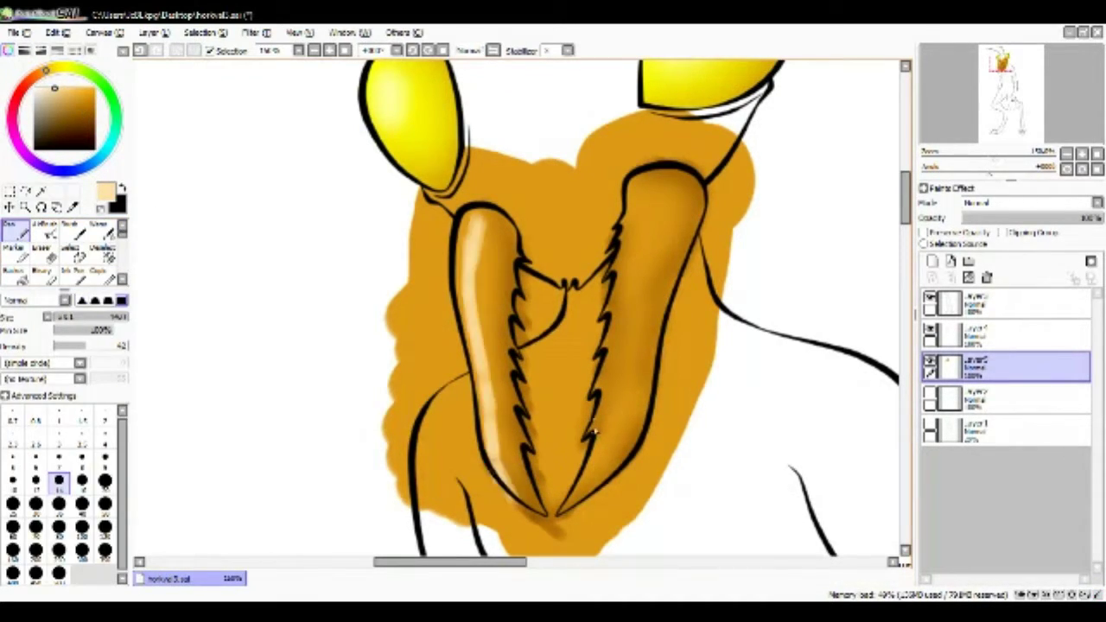
{"action": "left_click_drag", "start_coordinate": [609, 376], "coordinate": [663, 177]}
{"action": "key", "text": "b"}
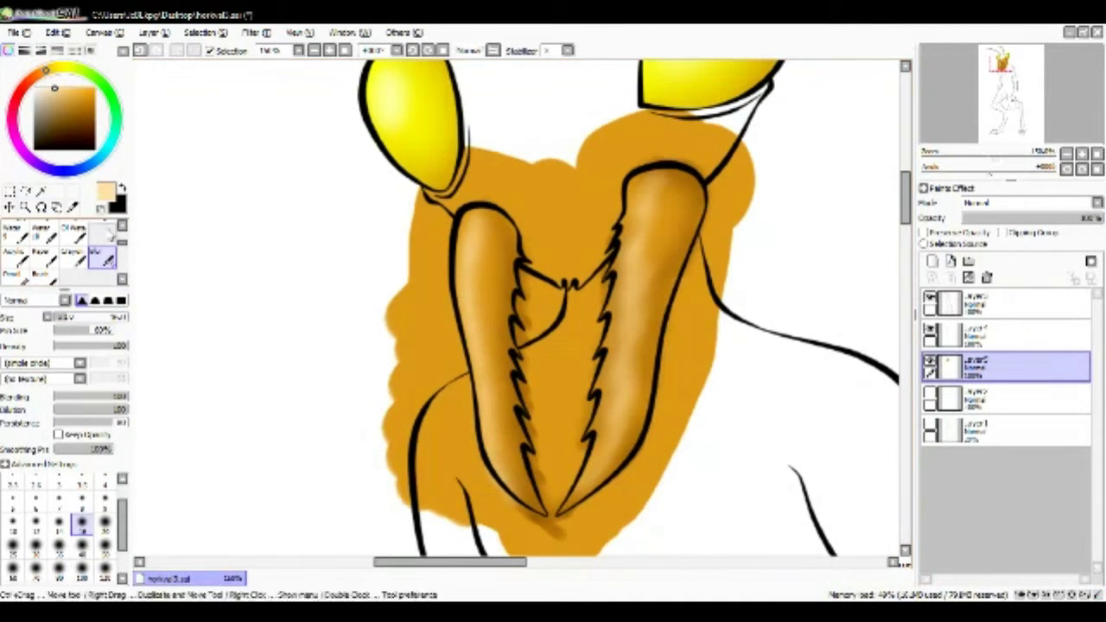
- Roughly erase the excess orange around the mandibles with a large eraser
{"action": "key", "text": "e"}
{"action": "left_click", "coordinate": [105, 501]}
{"action": "mouse_move", "coordinate": [483, 527]}
{"action": "left_mouse_down"}
{"action": "mouse_move", "coordinate": [434, 447]}
{"action": "mouse_move", "coordinate": [415, 155]}
{"action": "left_mouse_up"}
{"action": "mouse_move", "coordinate": [532, 544]}
{"action": "left_mouse_down"}
{"action": "mouse_move", "coordinate": [697, 446]}
{"action": "mouse_move", "coordinate": [729, 281]}
{"action": "mouse_move", "coordinate": [593, 134]}
{"action": "mouse_move", "coordinate": [553, 377]}
{"action": "mouse_move", "coordinate": [553, 175]}
{"action": "mouse_move", "coordinate": [414, 70]}
{"action": "left_mouse_up"}
- Erase the orange outside the left mandible's toothed inner edge down to its tip with a small eraser
{"action": "scroll", "coordinate": [415, 71], "scroll_direction": "up", "scroll_amount": 5}
{"action": "left_click", "coordinate": [36, 476]}
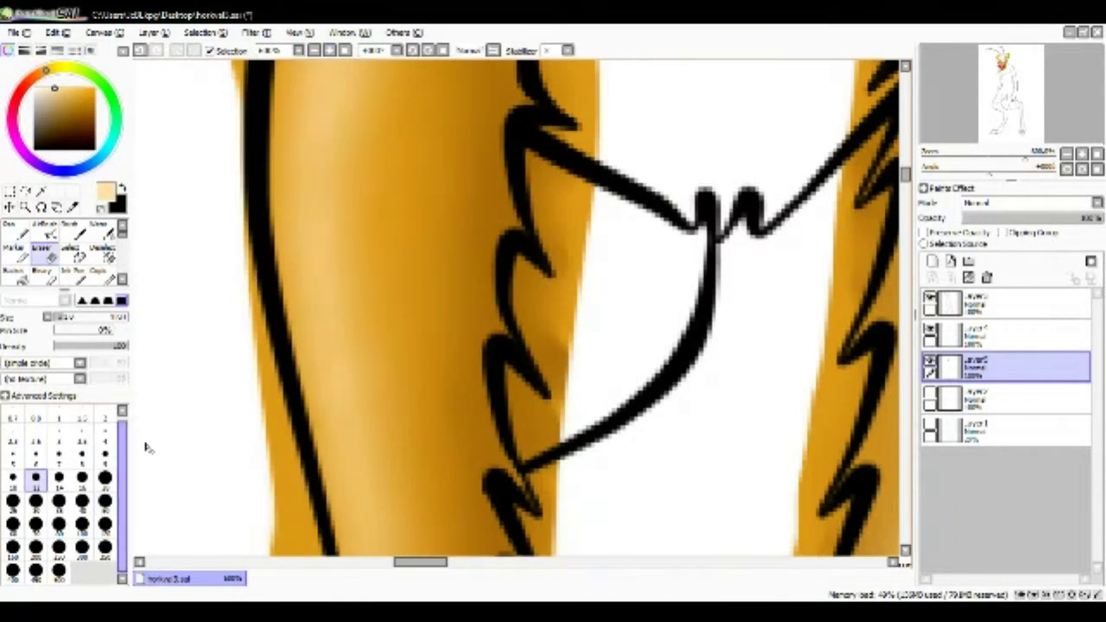
{"action": "mouse_move", "coordinate": [519, 384]}
{"action": "left_mouse_down"}
{"action": "mouse_move", "coordinate": [572, 526]}
{"action": "mouse_move", "coordinate": [553, 207]}
{"action": "mouse_move", "coordinate": [588, 86]}
{"action": "left_mouse_up"}
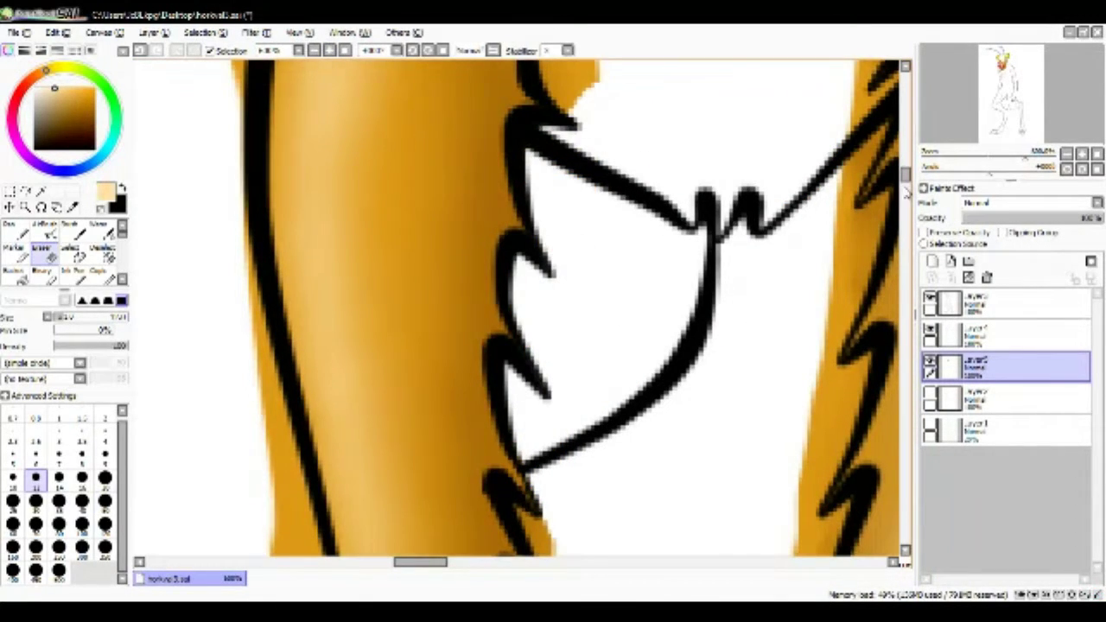
{"action": "scroll", "coordinate": [905, 194], "scroll_direction": "down", "scroll_amount": 3}
{"action": "mouse_move", "coordinate": [518, 163]}
{"action": "left_mouse_down"}
{"action": "mouse_move", "coordinate": [526, 246]}
{"action": "mouse_move", "coordinate": [557, 302]}
{"action": "mouse_move", "coordinate": [578, 397]}
{"action": "mouse_move", "coordinate": [564, 543]}
{"action": "mouse_move", "coordinate": [584, 420]}
{"action": "left_mouse_up"}
{"action": "scroll", "coordinate": [585, 419], "scroll_direction": "down", "scroll_amount": 3}
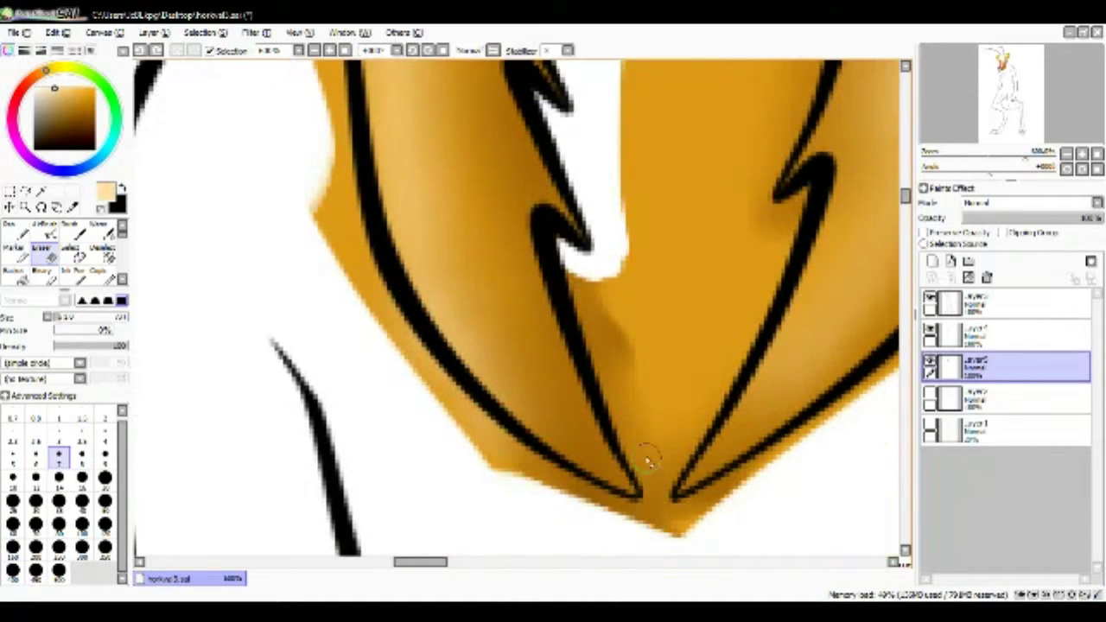
{"action": "mouse_move", "coordinate": [648, 461]}
{"action": "left_mouse_down"}
{"action": "mouse_move", "coordinate": [596, 346]}
{"action": "mouse_move", "coordinate": [654, 508]}
{"action": "left_mouse_up"}
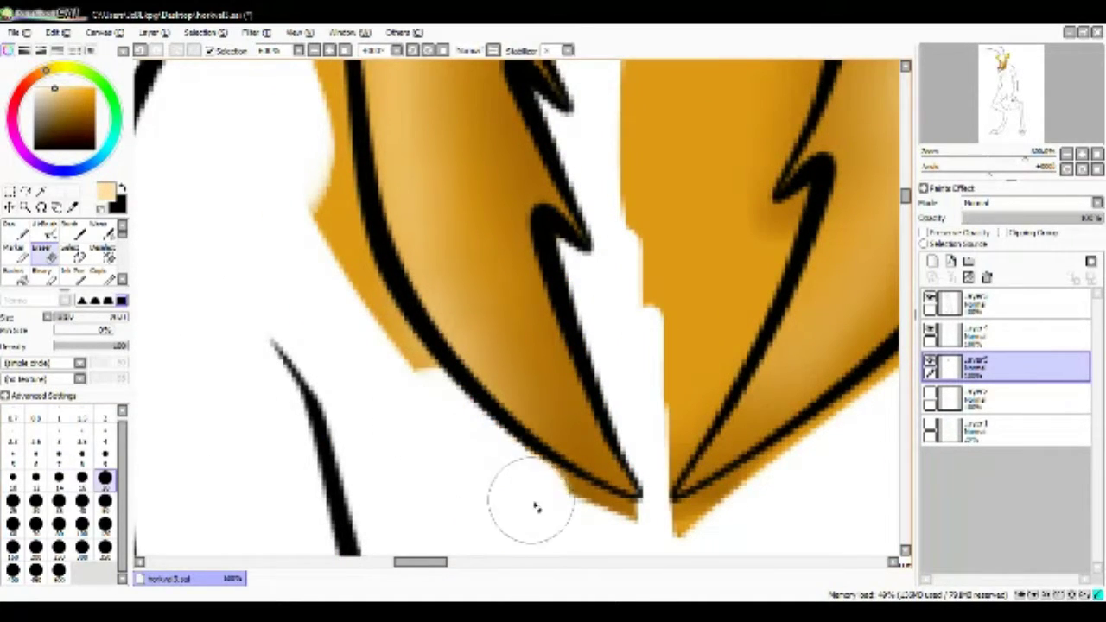
- Erase the orange outside the left mandible's outer edge and around its rounded top
{"action": "scroll", "coordinate": [312, 421], "scroll_direction": "up", "scroll_amount": 3}
{"action": "mouse_move", "coordinate": [313, 420]}
{"action": "left_mouse_down"}
{"action": "mouse_move", "coordinate": [303, 510]}
{"action": "mouse_move", "coordinate": [276, 259]}
{"action": "left_mouse_up"}
{"action": "scroll", "coordinate": [277, 259], "scroll_direction": "up", "scroll_amount": 5}
{"action": "mouse_move", "coordinate": [234, 382]}
{"action": "left_mouse_down"}
{"action": "mouse_move", "coordinate": [366, 169]}
{"action": "mouse_move", "coordinate": [491, 208]}
{"action": "mouse_move", "coordinate": [565, 320]}
{"action": "left_mouse_up"}
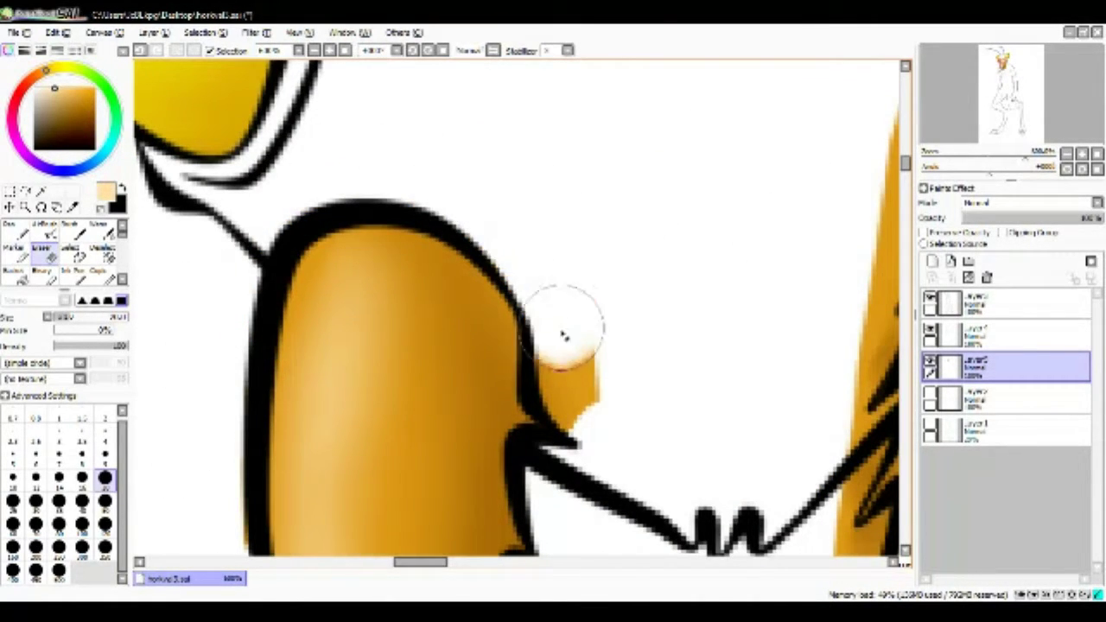
- Erase the orange around the right mandible's top and down along its outer edge
{"action": "scroll", "coordinate": [565, 320], "scroll_direction": "right", "scroll_amount": 5}
{"action": "scroll", "coordinate": [450, 181], "scroll_direction": "up", "scroll_amount": 2}
{"action": "mouse_move", "coordinate": [639, 130]}
{"action": "left_mouse_down"}
{"action": "mouse_move", "coordinate": [449, 181]}
{"action": "mouse_move", "coordinate": [440, 341]}
{"action": "mouse_move", "coordinate": [789, 161]}
{"action": "mouse_move", "coordinate": [834, 383]}
{"action": "mouse_move", "coordinate": [730, 544]}
{"action": "left_mouse_up"}
{"action": "scroll", "coordinate": [730, 544], "scroll_direction": "down", "scroll_amount": 4}
{"action": "mouse_move", "coordinate": [682, 406]}
{"action": "left_mouse_down"}
{"action": "mouse_move", "coordinate": [754, 234]}
{"action": "mouse_move", "coordinate": [662, 553]}
{"action": "left_mouse_up"}
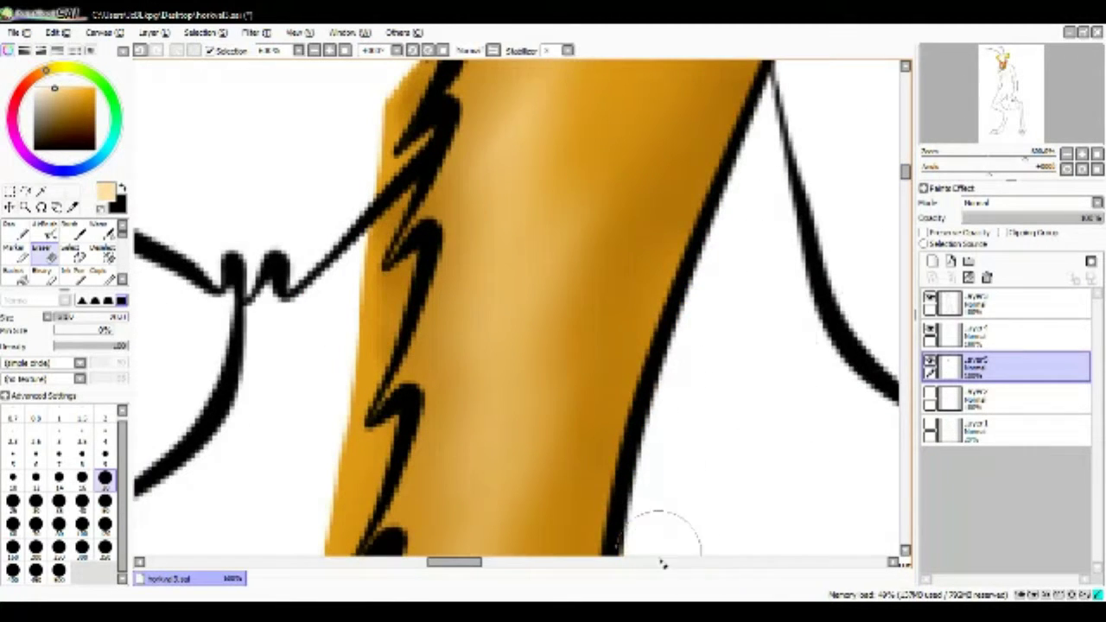
{"action": "scroll", "coordinate": [662, 247], "scroll_direction": "down", "scroll_amount": 3}
{"action": "mouse_move", "coordinate": [662, 247]}
{"action": "left_mouse_down"}
{"action": "mouse_move", "coordinate": [626, 469]}
{"action": "mouse_move", "coordinate": [591, 553]}
{"action": "left_mouse_up"}
{"action": "scroll", "coordinate": [494, 375], "scroll_direction": "down", "scroll_amount": 3}
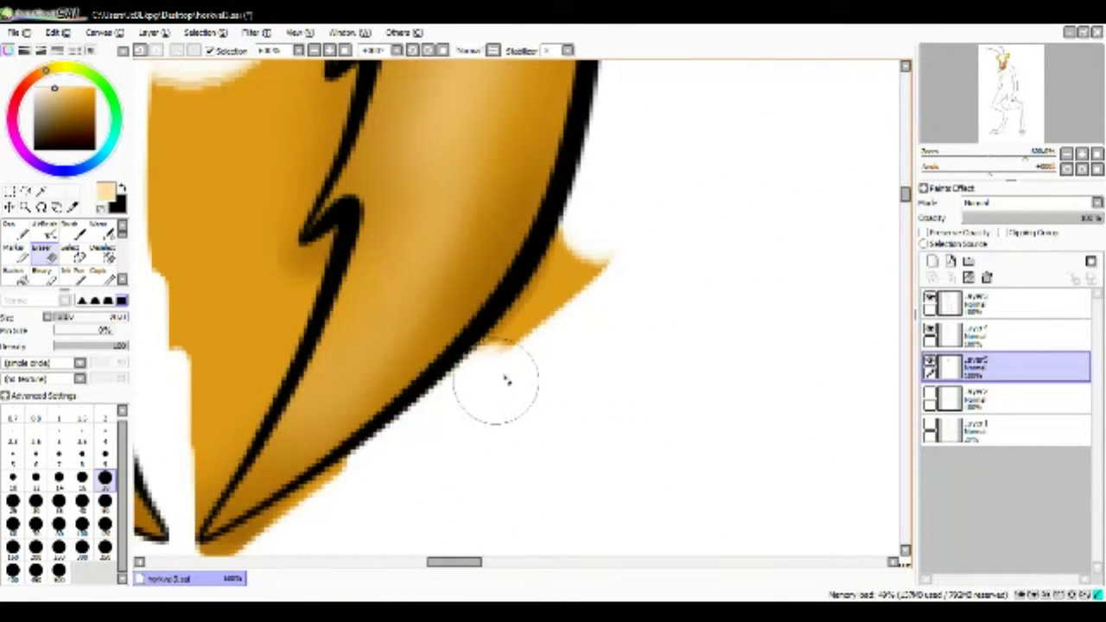
- Erase the orange around the right mandible's tip and along its toothed inner edge up to the top
{"action": "mouse_move", "coordinate": [493, 375]}
{"action": "left_mouse_down"}
{"action": "mouse_move", "coordinate": [351, 511]}
{"action": "mouse_move", "coordinate": [304, 533]}
{"action": "mouse_move", "coordinate": [210, 492]}
{"action": "mouse_move", "coordinate": [327, 242]}
{"action": "mouse_move", "coordinate": [298, 303]}
{"action": "mouse_move", "coordinate": [185, 353]}
{"action": "left_mouse_up"}
{"action": "scroll", "coordinate": [184, 353], "scroll_direction": "left", "scroll_amount": 4}
{"action": "mouse_move", "coordinate": [449, 138]}
{"action": "left_mouse_down"}
{"action": "mouse_move", "coordinate": [528, 359]}
{"action": "mouse_move", "coordinate": [575, 220]}
{"action": "mouse_move", "coordinate": [587, 297]}
{"action": "mouse_move", "coordinate": [617, 86]}
{"action": "left_mouse_up"}
{"action": "scroll", "coordinate": [907, 177], "scroll_direction": "up", "scroll_amount": 3}
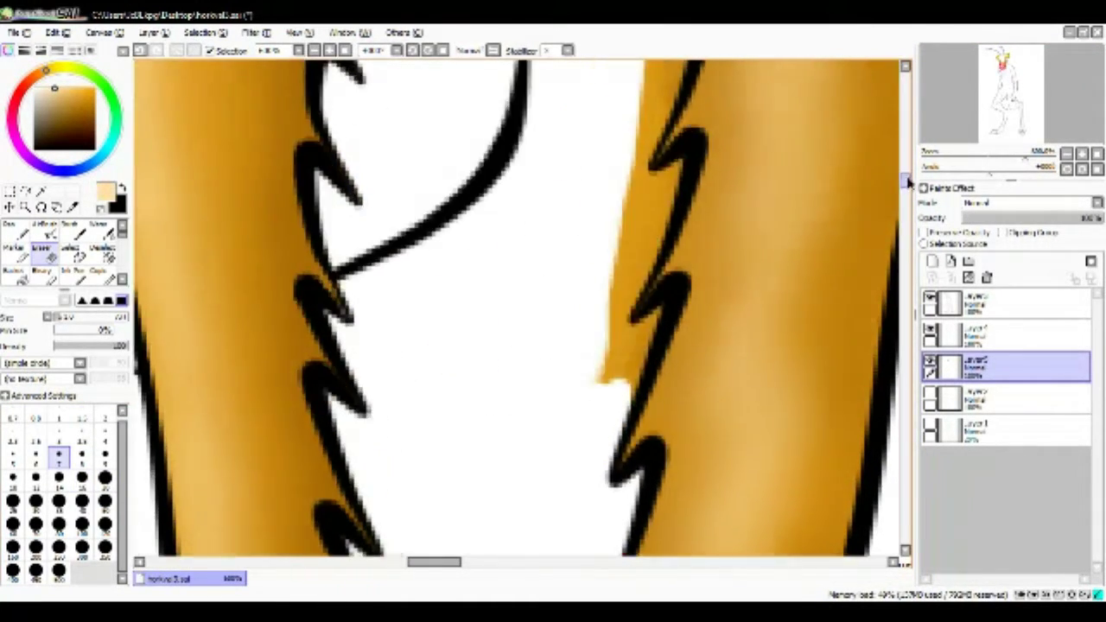
{"action": "mouse_move", "coordinate": [604, 380]}
{"action": "left_mouse_down"}
{"action": "mouse_move", "coordinate": [622, 279]}
{"action": "mouse_move", "coordinate": [666, 173]}
{"action": "mouse_move", "coordinate": [657, 197]}
{"action": "left_mouse_up"}
{"action": "key", "text": "ctrl+z"}
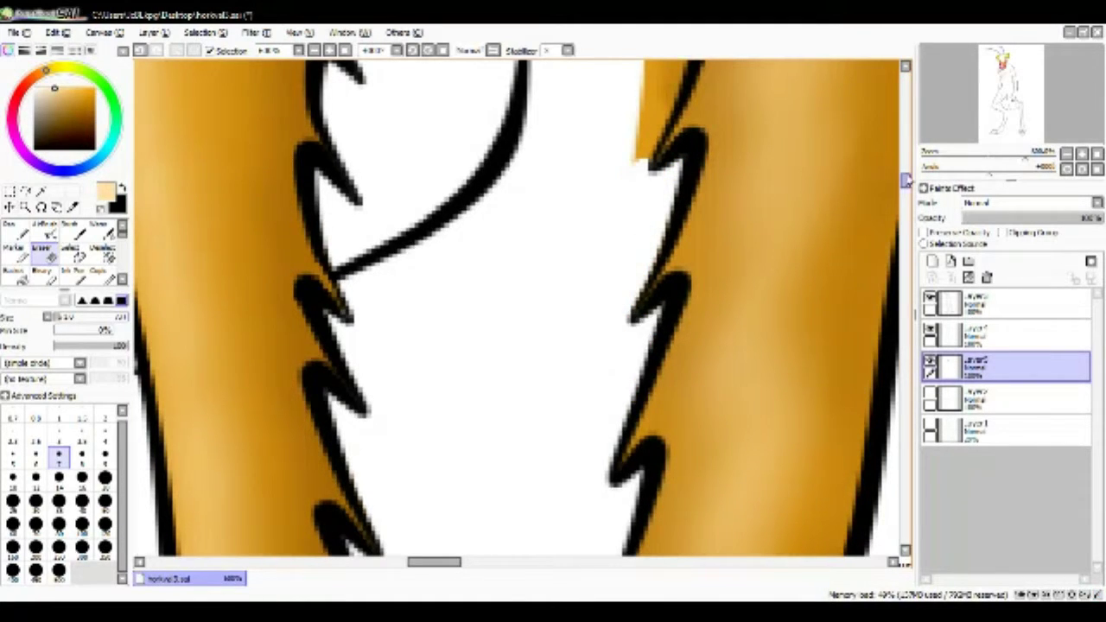
{"action": "scroll", "coordinate": [906, 179], "scroll_direction": "up", "scroll_amount": 3}
{"action": "left_click_drag", "start_coordinate": [629, 403], "coordinate": [626, 429]}
{"action": "mouse_move", "coordinate": [660, 259]}
{"action": "left_mouse_down"}
{"action": "mouse_move", "coordinate": [668, 99]}
{"action": "mouse_move", "coordinate": [682, 62]}
{"action": "left_mouse_up"}
{"action": "scroll", "coordinate": [905, 166], "scroll_direction": "up", "scroll_amount": 3}
{"action": "scroll", "coordinate": [309, 75], "scroll_direction": "down", "scroll_amount": 5}
{"action": "scroll", "coordinate": [568, 80], "scroll_direction": "up", "scroll_amount": 3}
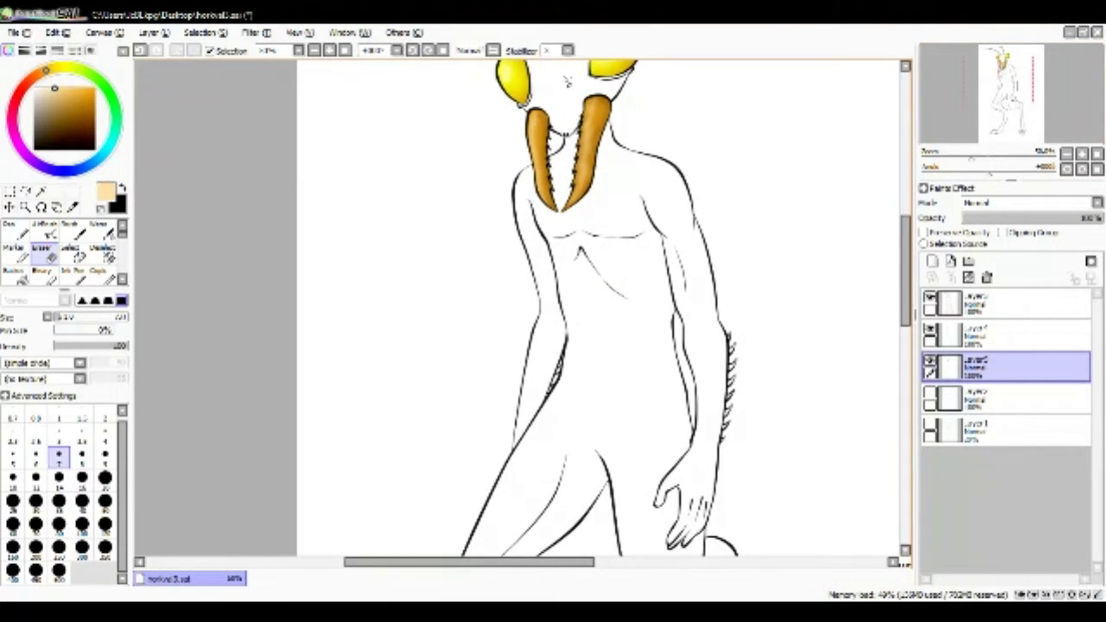
- Paint golden brown over the spikes on both forearms with the pen
{"action": "scroll", "coordinate": [332, 74], "scroll_direction": "up", "scroll_amount": 5}
{"action": "left_click", "coordinate": [12, 232]}
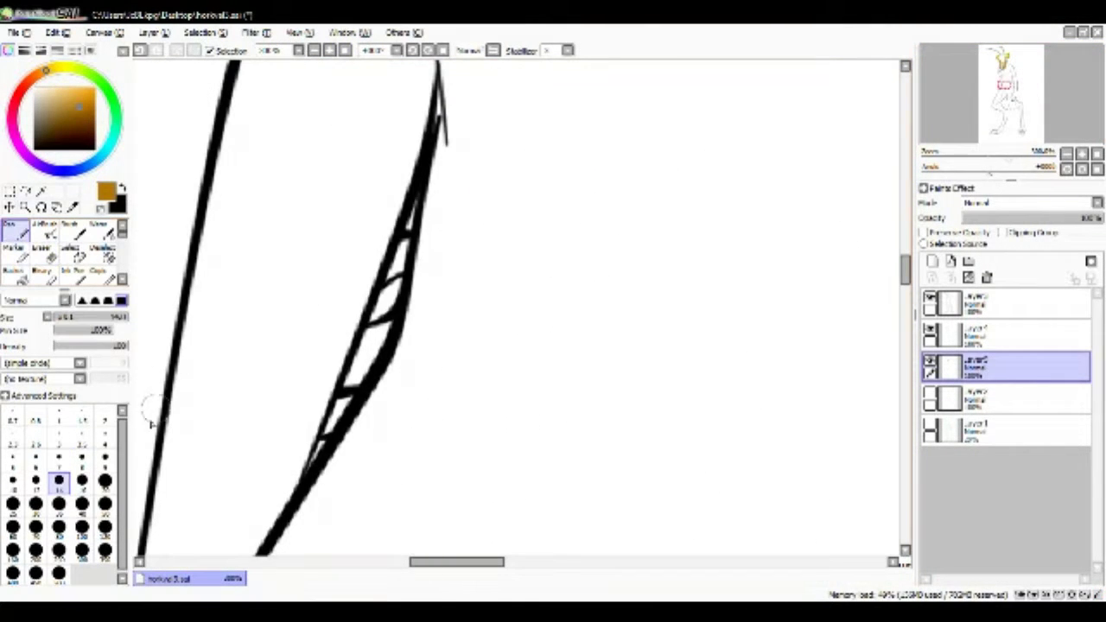
{"action": "left_click_drag", "start_coordinate": [293, 449], "coordinate": [320, 445]}
{"action": "scroll", "coordinate": [319, 445], "scroll_direction": "down", "scroll_amount": 1}
{"action": "left_click_drag", "start_coordinate": [553, 95], "coordinate": [518, 518]}
{"action": "left_click_drag", "start_coordinate": [510, 415], "coordinate": [475, 544]}
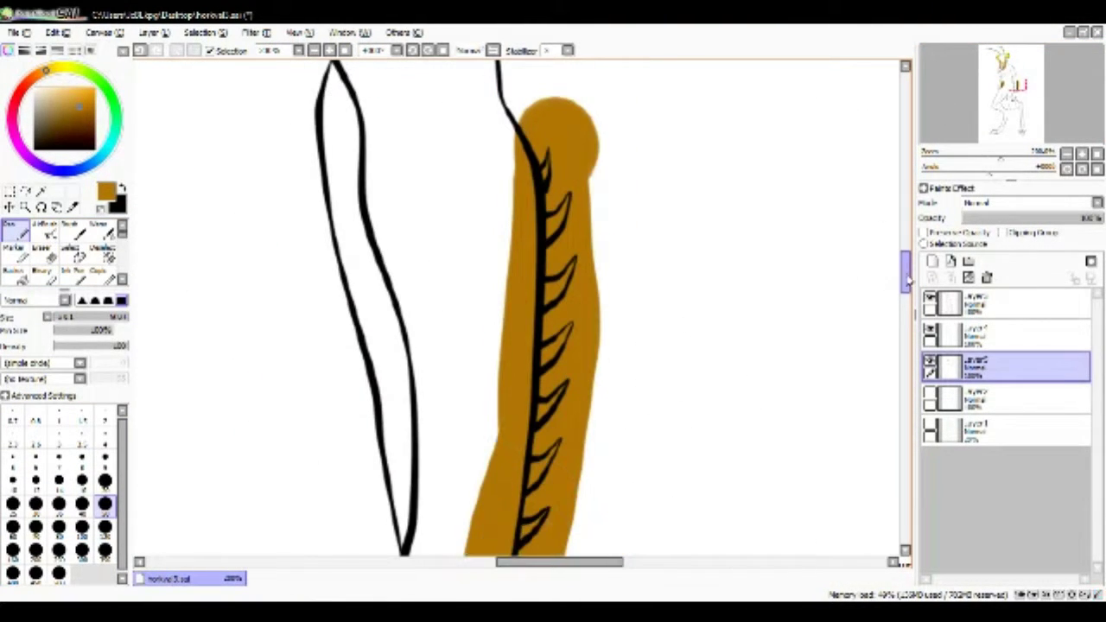
- Shade the bases of the spikes on both forearms with darker brown and blur the shading
{"action": "scroll", "coordinate": [906, 289], "scroll_direction": "up", "scroll_amount": 2}
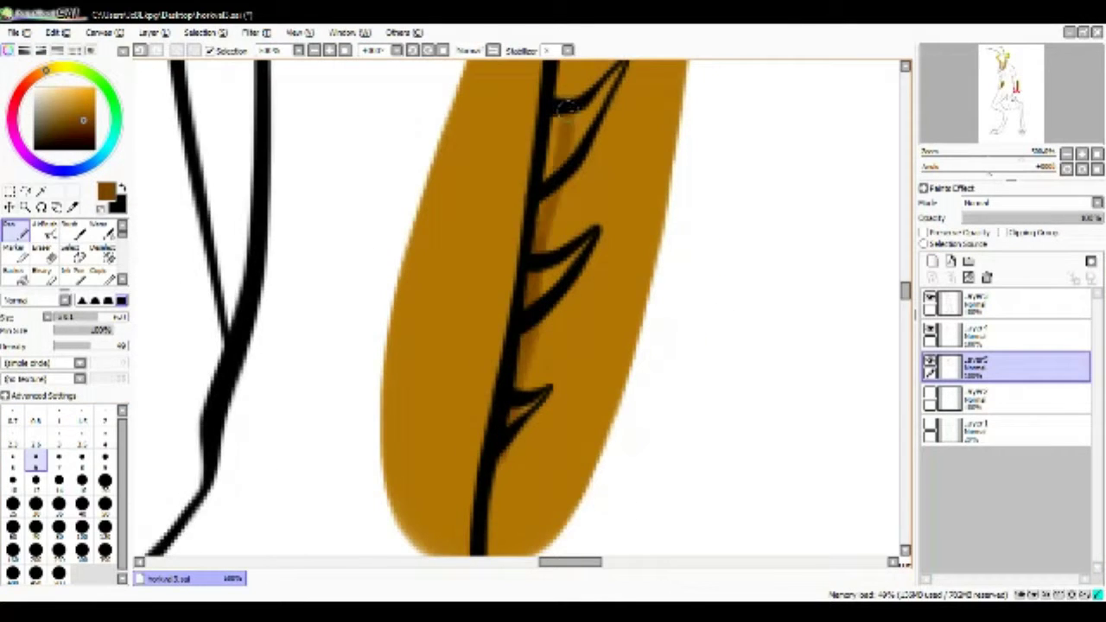
{"action": "scroll", "coordinate": [907, 267], "scroll_direction": "up", "scroll_amount": 2}
{"action": "left_click_drag", "start_coordinate": [906, 265], "coordinate": [422, 325]}
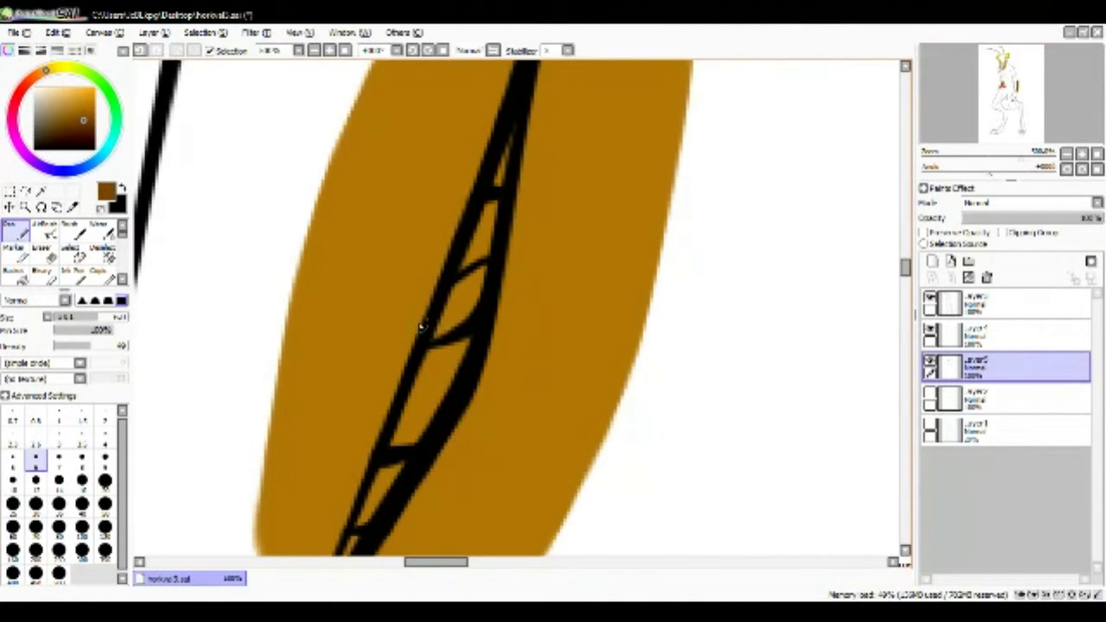
{"action": "mouse_move", "coordinate": [904, 269]}
{"action": "left_mouse_down"}
{"action": "mouse_move", "coordinate": [906, 289]}
{"action": "mouse_move", "coordinate": [904, 274]}
{"action": "left_mouse_up"}
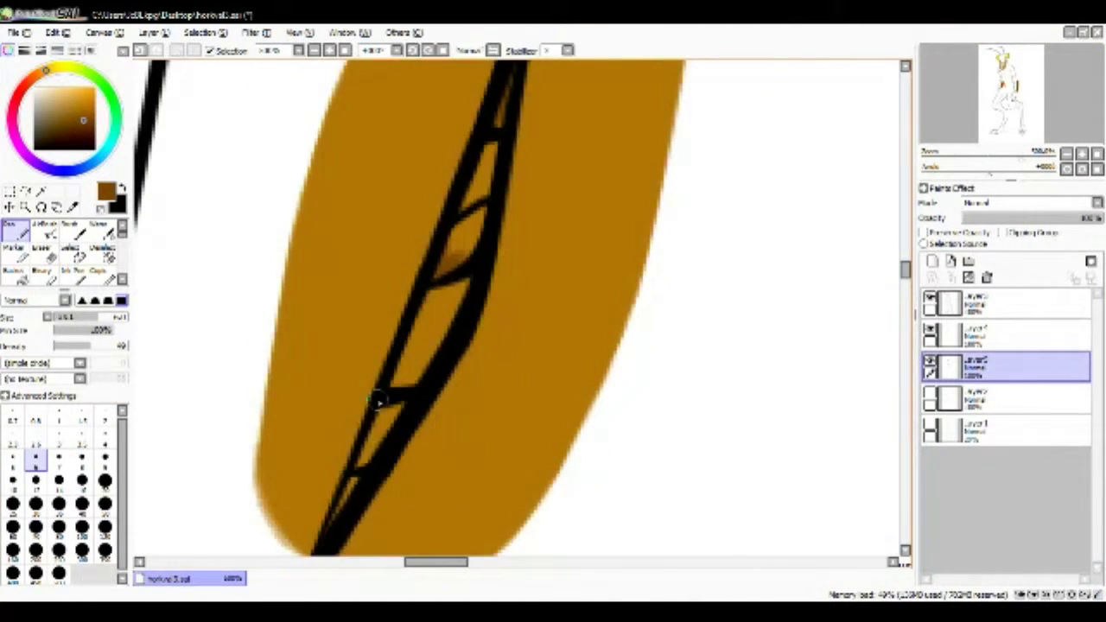
{"action": "left_click", "coordinate": [101, 256]}
{"action": "mouse_move", "coordinate": [443, 253]}
{"action": "left_mouse_down"}
{"action": "mouse_move", "coordinate": [596, 170]}
{"action": "mouse_move", "coordinate": [506, 173]}
{"action": "left_mouse_up"}
- Paint pale cream highlights on the tips of the forearm spikes
{"action": "left_click", "coordinate": [506, 174], "text": "alt"}
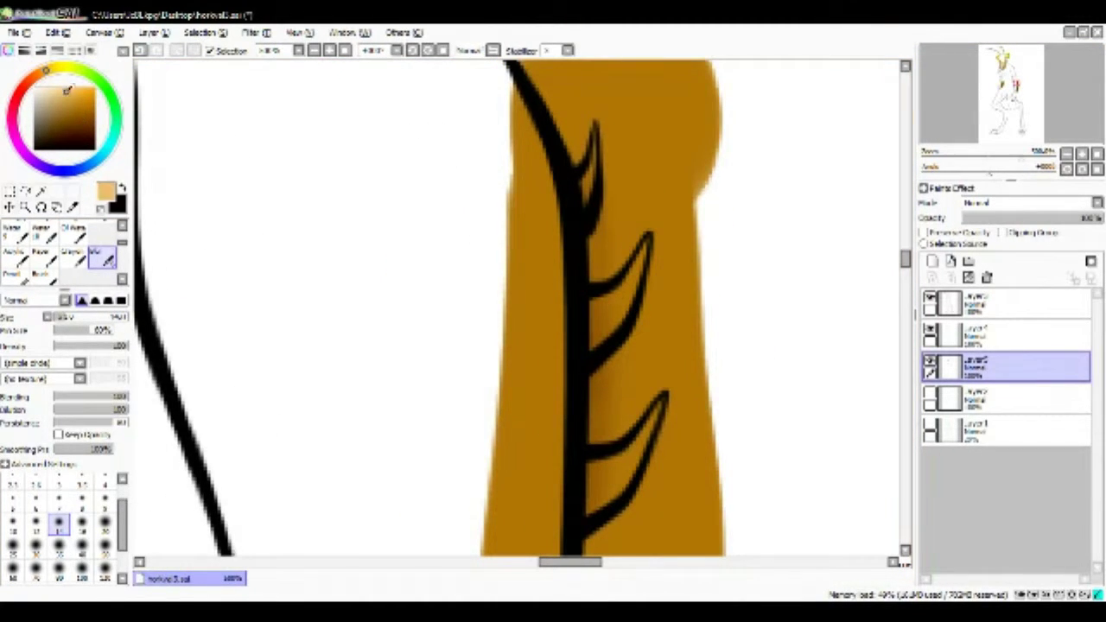
{"action": "key", "text": "n"}
{"action": "left_click_drag", "start_coordinate": [656, 406], "coordinate": [643, 457]}
{"action": "left_click_drag", "start_coordinate": [656, 268], "coordinate": [630, 324]}
{"action": "left_click_drag", "start_coordinate": [648, 401], "coordinate": [622, 471]}
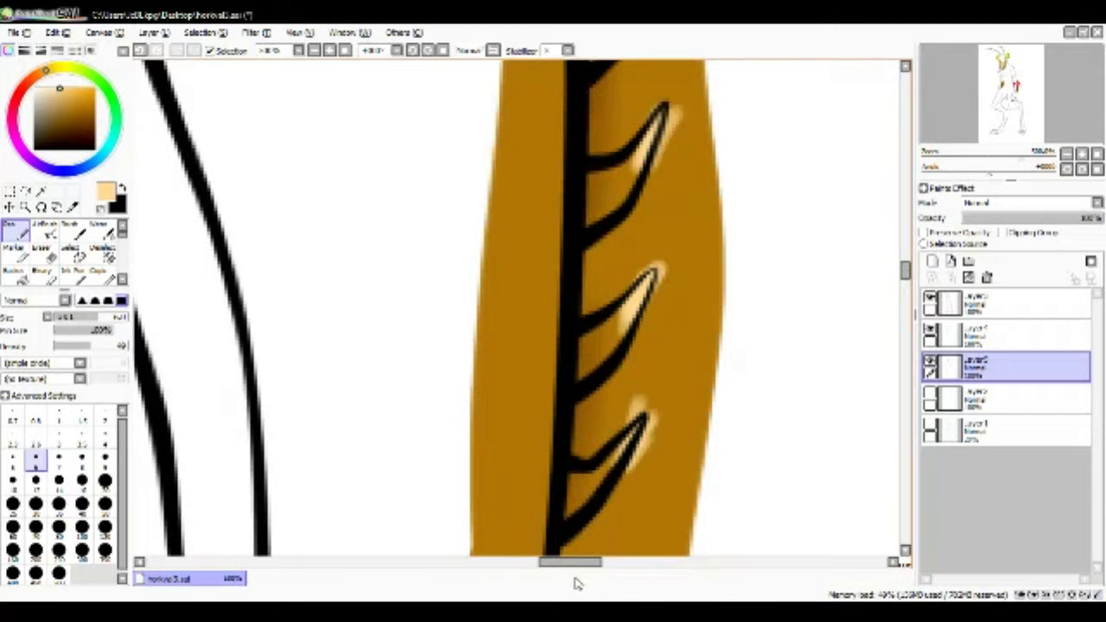
{"action": "key", "text": "Delete"}
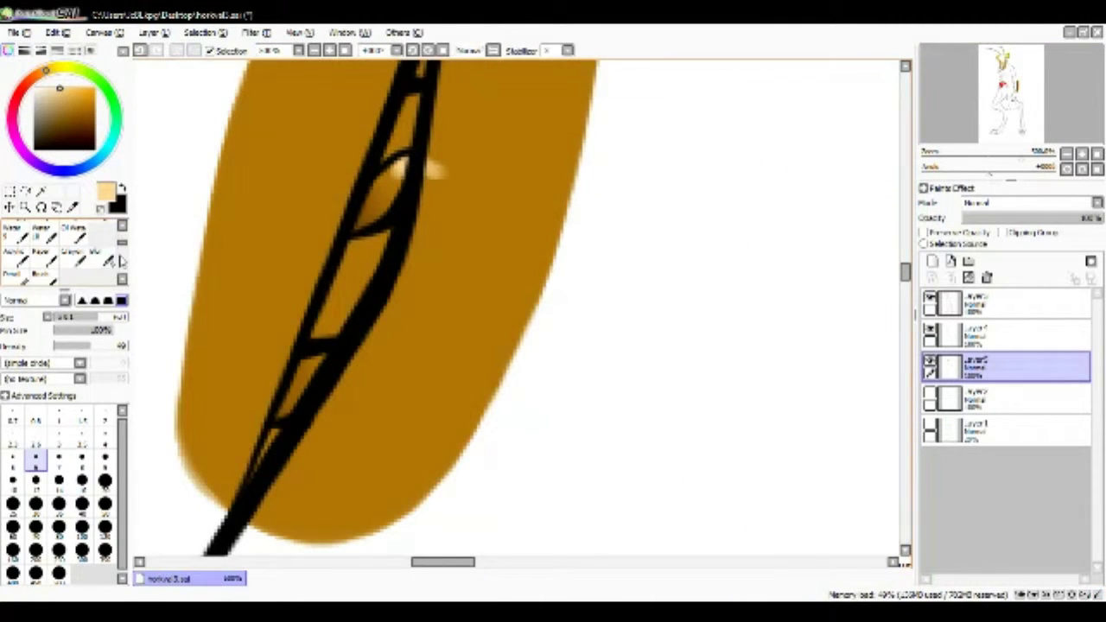
- Blur the highlights on the forearm spikes and switch to the Eraser
{"action": "key", "text": "b"}
{"action": "key", "text": "End"}
{"action": "left_click_drag", "start_coordinate": [904, 298], "coordinate": [904, 254]}
{"action": "key", "text": "e"}
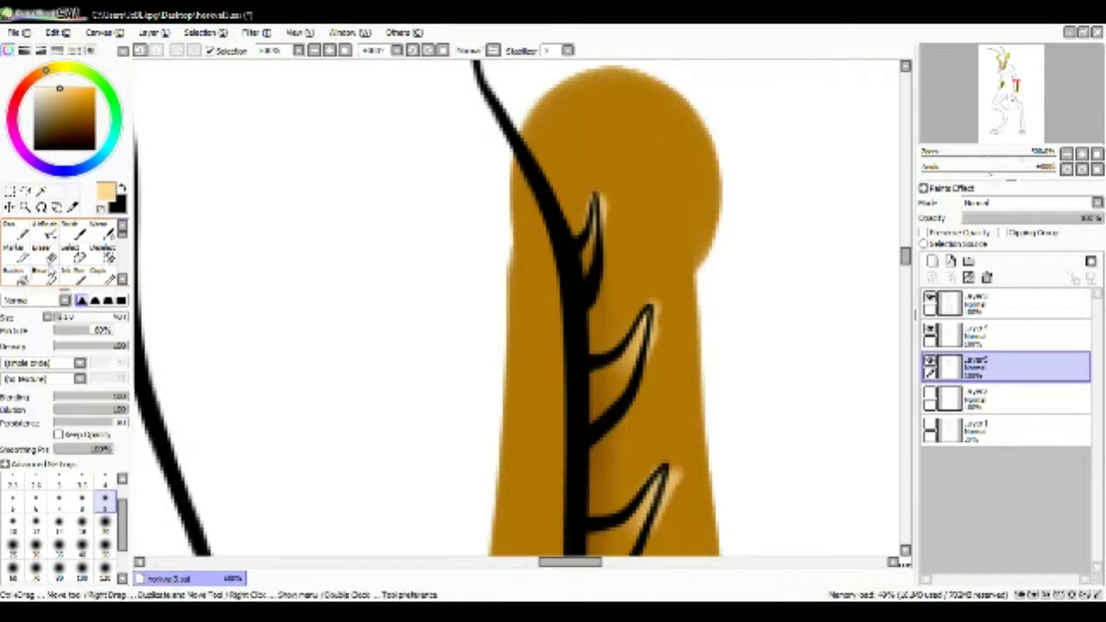
- Erase the golden brown overflow outside the line art around the outer forearm's spikes, from the uppermost to the lowest spike
{"action": "mouse_move", "coordinate": [615, 73]}
{"action": "left_mouse_down"}
{"action": "mouse_move", "coordinate": [548, 104]}
{"action": "mouse_move", "coordinate": [542, 274]}
{"action": "mouse_move", "coordinate": [572, 341]}
{"action": "mouse_move", "coordinate": [605, 316]}
{"action": "mouse_move", "coordinate": [647, 129]}
{"action": "mouse_move", "coordinate": [673, 378]}
{"action": "mouse_move", "coordinate": [656, 383]}
{"action": "mouse_move", "coordinate": [593, 469]}
{"action": "mouse_move", "coordinate": [622, 481]}
{"action": "mouse_move", "coordinate": [642, 436]}
{"action": "left_mouse_up"}
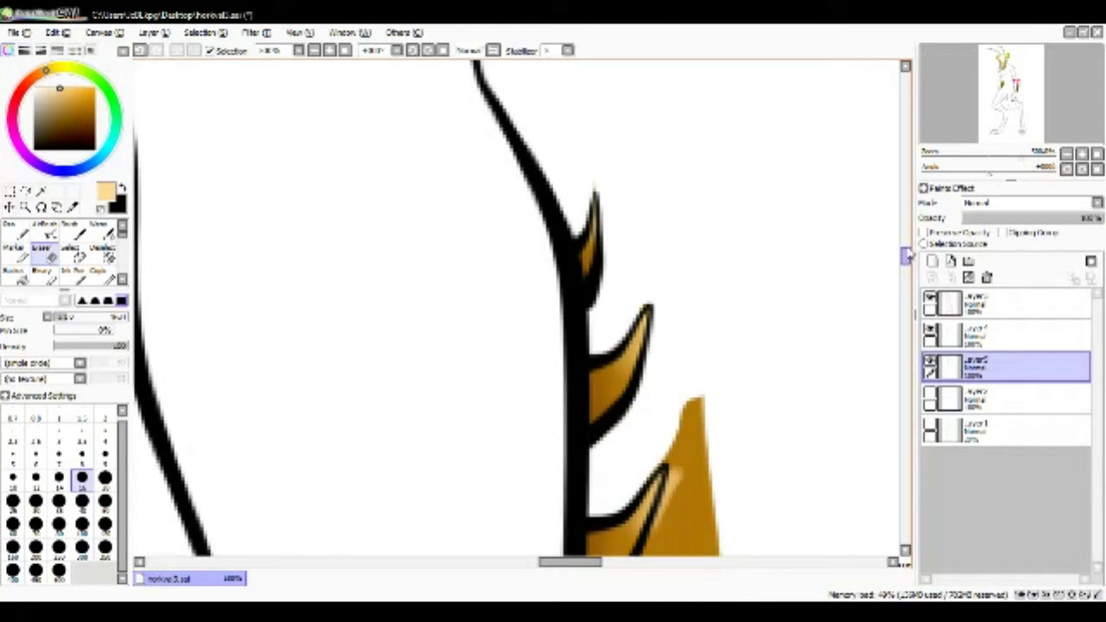
{"action": "scroll", "coordinate": [703, 116], "scroll_direction": "down", "scroll_amount": 3}
{"action": "mouse_move", "coordinate": [717, 82]}
{"action": "left_mouse_down"}
{"action": "mouse_move", "coordinate": [575, 321]}
{"action": "mouse_move", "coordinate": [543, 543]}
{"action": "mouse_move", "coordinate": [516, 508]}
{"action": "mouse_move", "coordinate": [495, 237]}
{"action": "mouse_move", "coordinate": [658, 281]}
{"action": "left_mouse_up"}
{"action": "mouse_move", "coordinate": [696, 160]}
{"action": "left_mouse_down"}
{"action": "mouse_move", "coordinate": [668, 288]}
{"action": "mouse_move", "coordinate": [639, 300]}
{"action": "mouse_move", "coordinate": [686, 313]}
{"action": "mouse_move", "coordinate": [666, 306]}
{"action": "mouse_move", "coordinate": [697, 345]}
{"action": "mouse_move", "coordinate": [574, 486]}
{"action": "mouse_move", "coordinate": [581, 491]}
{"action": "mouse_move", "coordinate": [653, 405]}
{"action": "mouse_move", "coordinate": [628, 452]}
{"action": "mouse_move", "coordinate": [593, 486]}
{"action": "left_mouse_up"}
{"action": "scroll", "coordinate": [887, 273], "scroll_direction": "down", "scroll_amount": 2}
{"action": "mouse_move", "coordinate": [683, 203]}
{"action": "left_mouse_down"}
{"action": "mouse_move", "coordinate": [636, 452]}
{"action": "mouse_move", "coordinate": [509, 459]}
{"action": "mouse_move", "coordinate": [466, 518]}
{"action": "left_mouse_up"}
{"action": "left_click", "coordinate": [36, 477]}
{"action": "mouse_move", "coordinate": [570, 380]}
{"action": "left_mouse_down"}
{"action": "mouse_move", "coordinate": [629, 352]}
{"action": "mouse_move", "coordinate": [568, 388]}
{"action": "mouse_move", "coordinate": [654, 262]}
{"action": "mouse_move", "coordinate": [634, 422]}
{"action": "mouse_move", "coordinate": [585, 526]}
{"action": "left_mouse_up"}
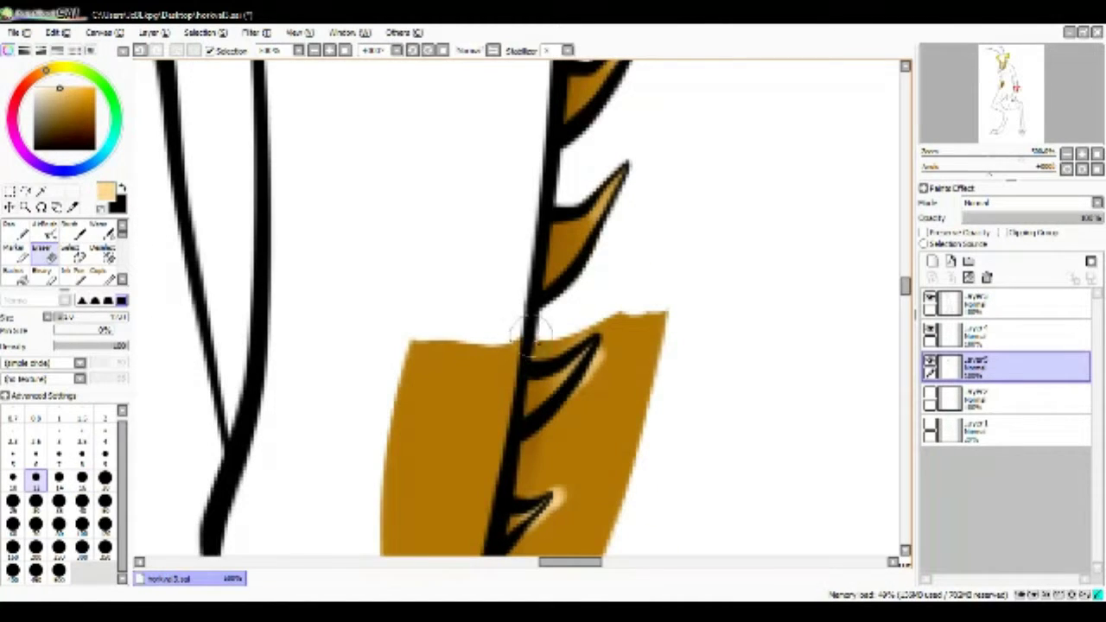
{"action": "mouse_move", "coordinate": [553, 346]}
{"action": "left_mouse_down"}
{"action": "mouse_move", "coordinate": [602, 393]}
{"action": "mouse_move", "coordinate": [624, 440]}
{"action": "mouse_move", "coordinate": [434, 375]}
{"action": "left_mouse_up"}
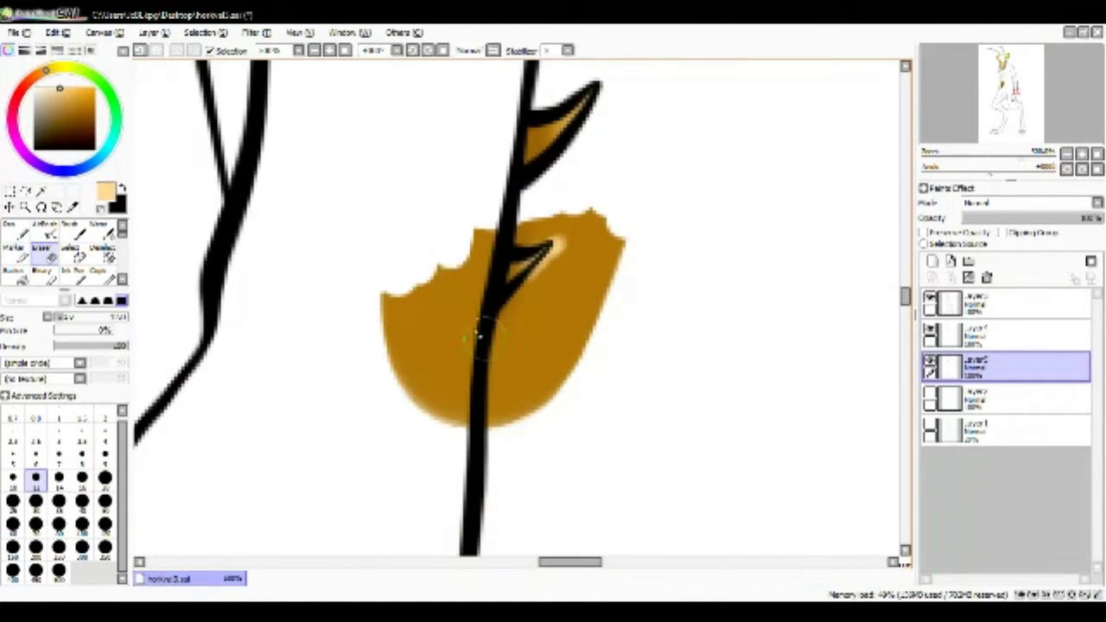
{"action": "left_click_drag", "start_coordinate": [484, 328], "coordinate": [393, 285]}
{"action": "mouse_move", "coordinate": [527, 226]}
{"action": "left_mouse_down"}
{"action": "mouse_move", "coordinate": [525, 308]}
{"action": "mouse_move", "coordinate": [496, 347]}
{"action": "left_mouse_up"}
{"action": "left_click_drag", "start_coordinate": [473, 285], "coordinate": [723, 234]}
{"action": "scroll", "coordinate": [723, 234], "scroll_direction": "down", "scroll_amount": 2}
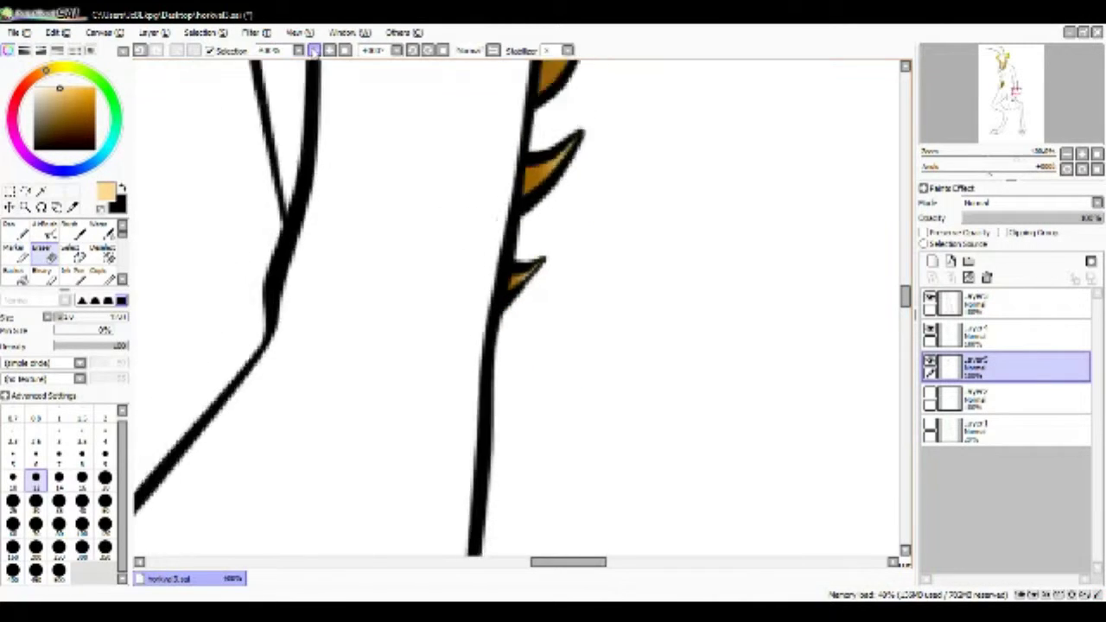
- Erase the golden brown overflow around the narrow spikes on the other forearm, keeping the color inside the outlines
{"action": "left_click", "coordinate": [313, 50]}
{"action": "left_click", "coordinate": [329, 51]}
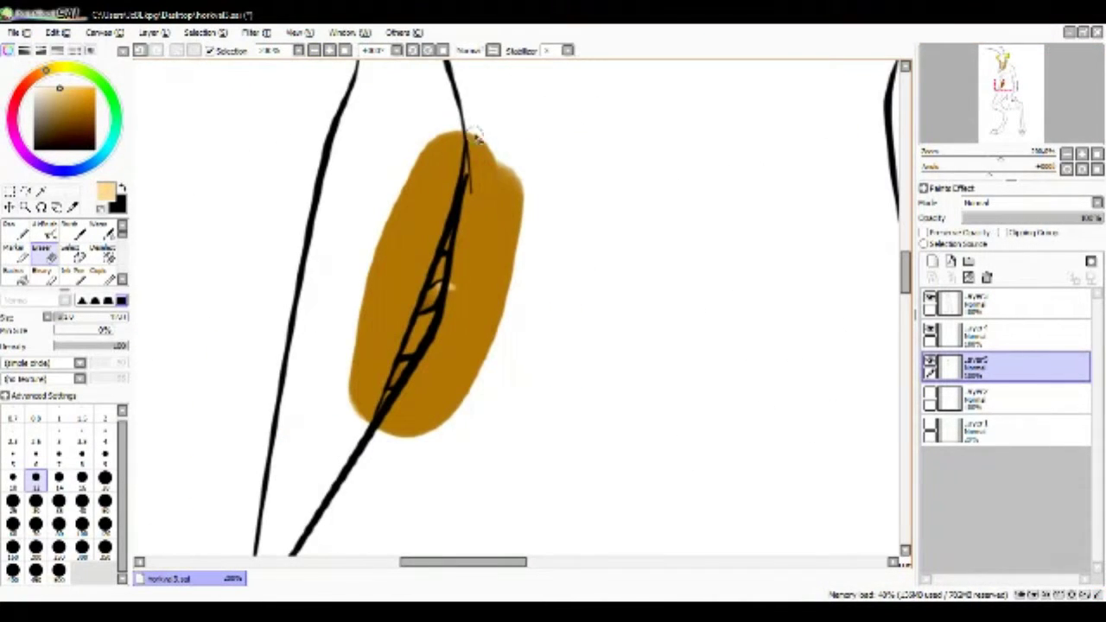
{"action": "left_click_drag", "start_coordinate": [459, 142], "coordinate": [427, 260]}
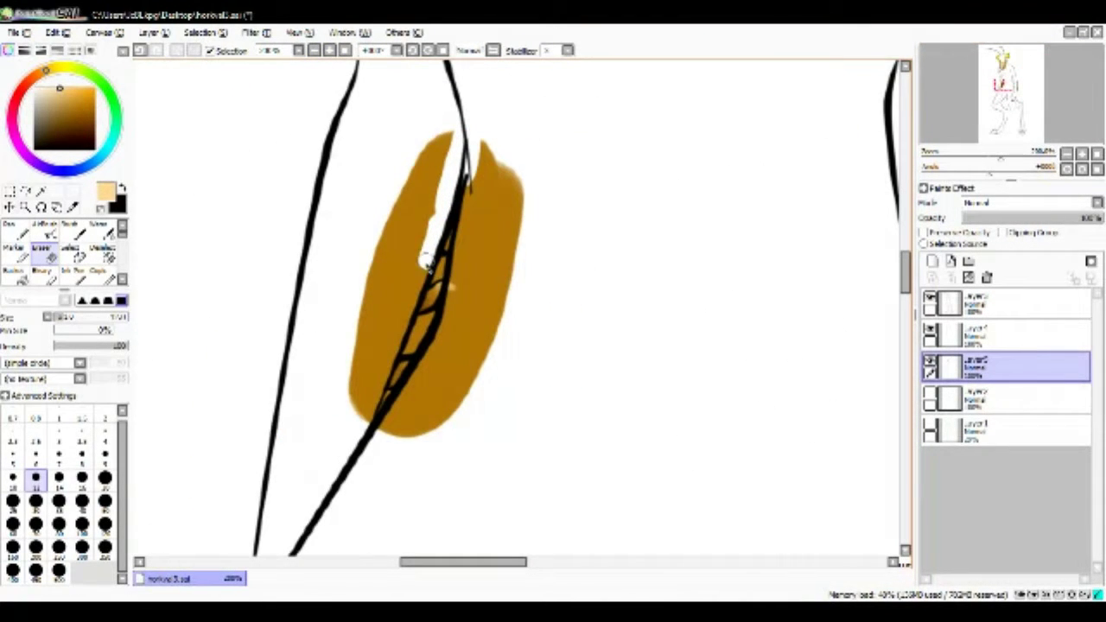
{"action": "mouse_move", "coordinate": [383, 369]}
{"action": "left_mouse_down"}
{"action": "mouse_move", "coordinate": [363, 432]}
{"action": "mouse_move", "coordinate": [446, 136]}
{"action": "mouse_move", "coordinate": [338, 415]}
{"action": "left_mouse_up"}
{"action": "scroll", "coordinate": [593, 429], "scroll_direction": "up", "scroll_amount": 2}
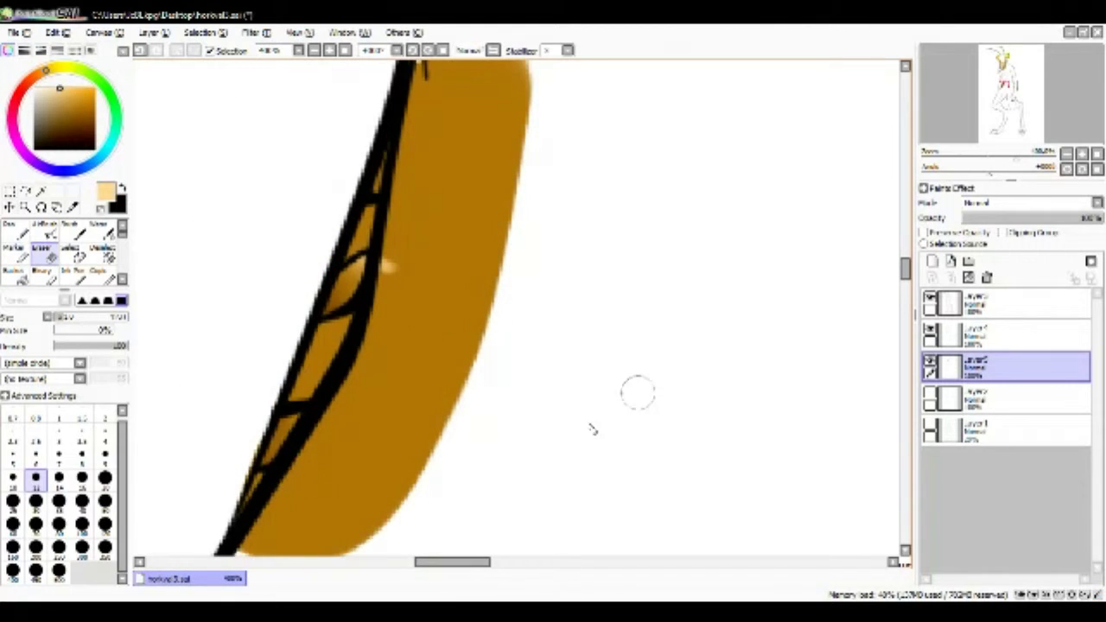
{"action": "mouse_move", "coordinate": [220, 527]}
{"action": "left_mouse_down"}
{"action": "mouse_move", "coordinate": [451, 370]}
{"action": "mouse_move", "coordinate": [310, 476]}
{"action": "mouse_move", "coordinate": [284, 368]}
{"action": "mouse_move", "coordinate": [421, 156]}
{"action": "mouse_move", "coordinate": [492, 95]}
{"action": "left_mouse_up"}
{"action": "scroll", "coordinate": [326, 252], "scroll_direction": "down", "scroll_amount": 3}
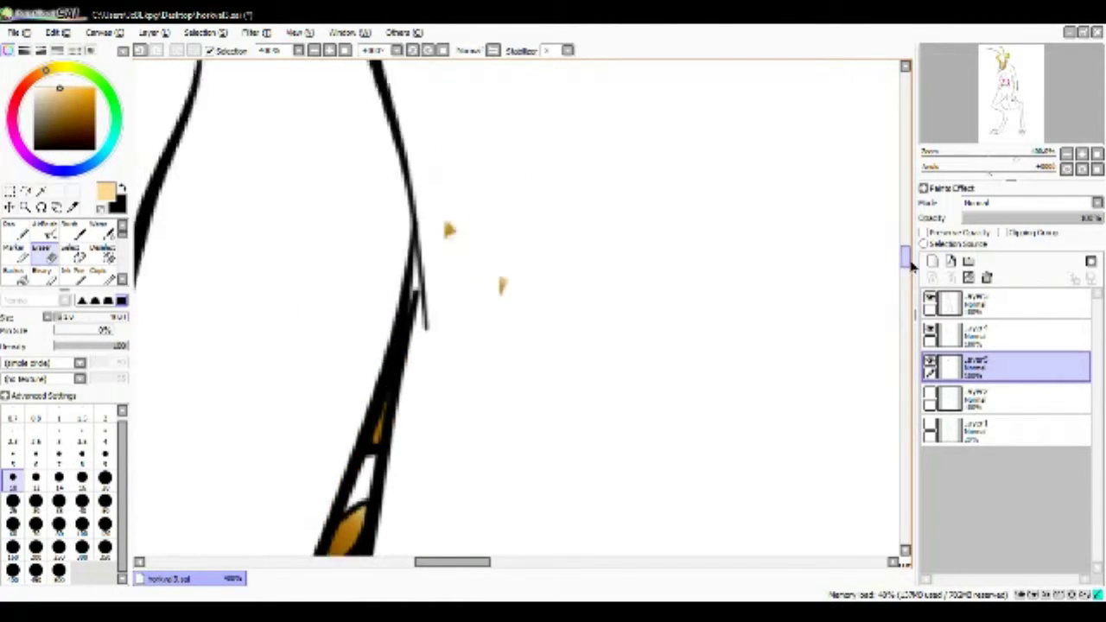
- Paint golden brown over the claws of both feet with the pen
{"action": "left_click", "coordinate": [963, 138]}
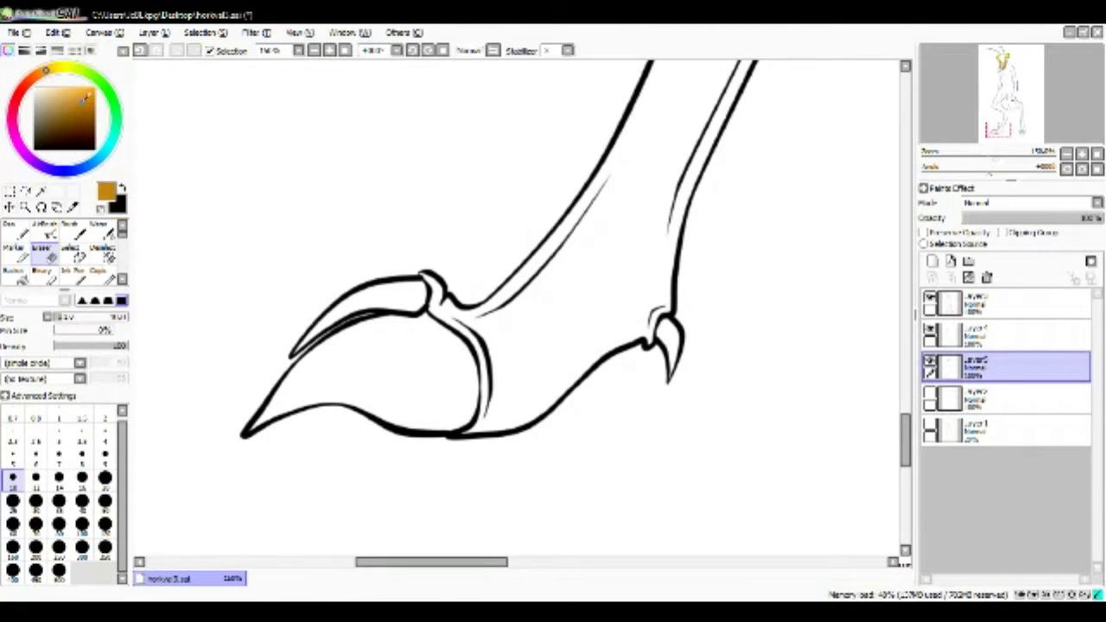
{"action": "key", "text": "n"}
{"action": "left_click", "coordinate": [105, 503]}
{"action": "mouse_move", "coordinate": [193, 338]}
{"action": "left_mouse_down"}
{"action": "mouse_move", "coordinate": [466, 389]}
{"action": "mouse_move", "coordinate": [532, 484]}
{"action": "mouse_move", "coordinate": [205, 452]}
{"action": "left_mouse_up"}
{"action": "left_click_drag", "start_coordinate": [431, 561], "coordinate": [569, 561]}
{"action": "mouse_move", "coordinate": [518, 259]}
{"action": "left_mouse_down"}
{"action": "mouse_move", "coordinate": [760, 302]}
{"action": "mouse_move", "coordinate": [615, 417]}
{"action": "left_mouse_up"}
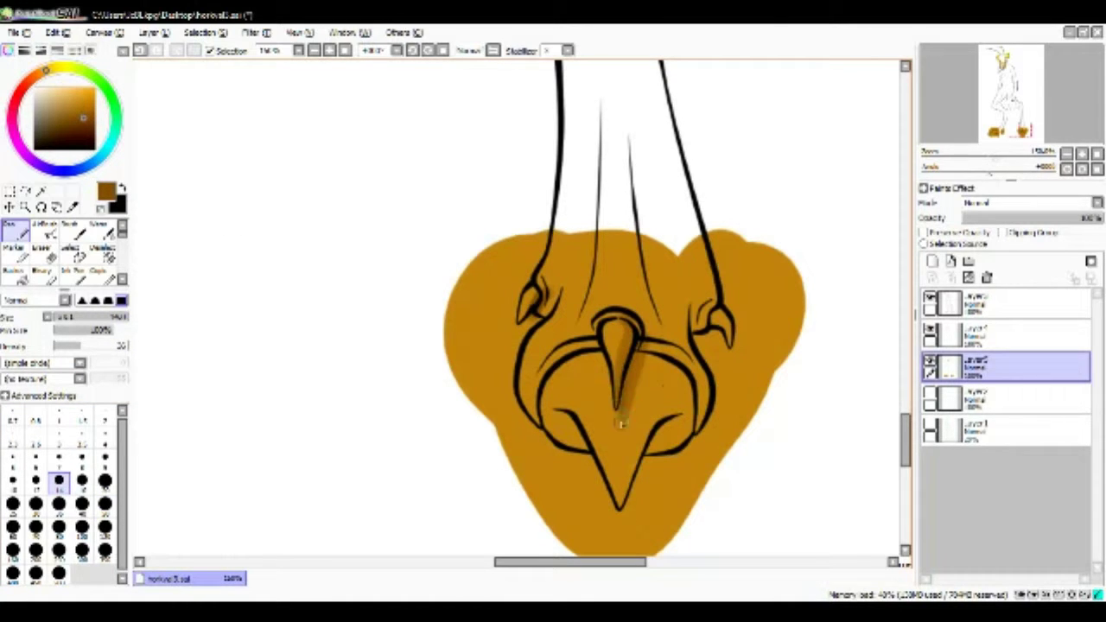
- Shade the edges and bases of the claws on both feet with darker brown and blur the shading
{"action": "left_click_drag", "start_coordinate": [558, 424], "coordinate": [574, 453]}
{"action": "left_click_drag", "start_coordinate": [618, 514], "coordinate": [643, 367]}
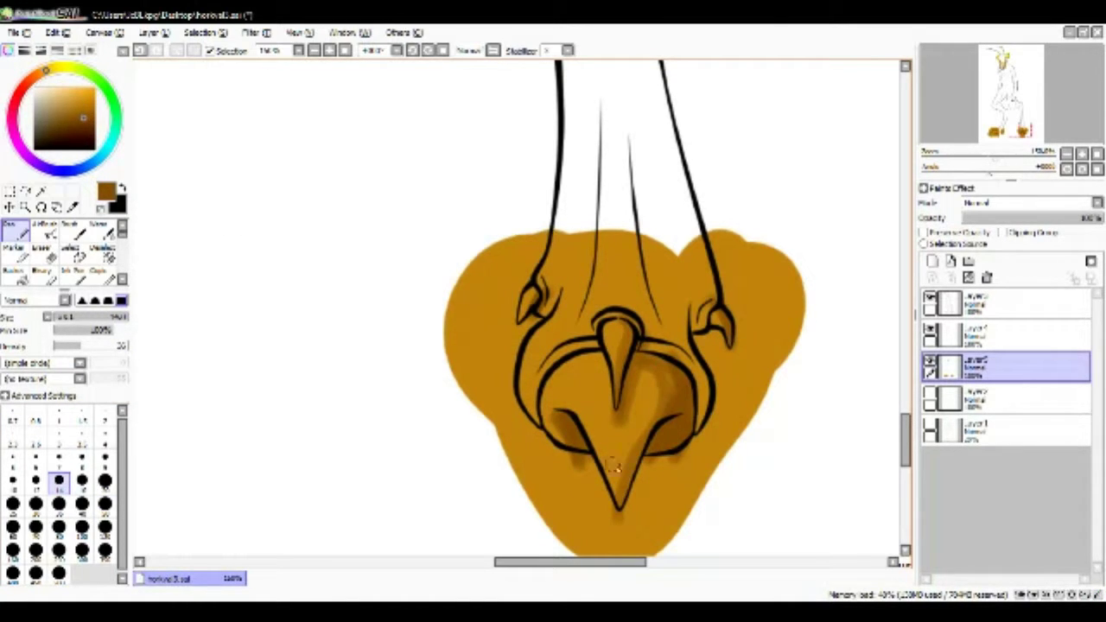
{"action": "scroll", "coordinate": [749, 326], "scroll_direction": "left", "scroll_amount": 5}
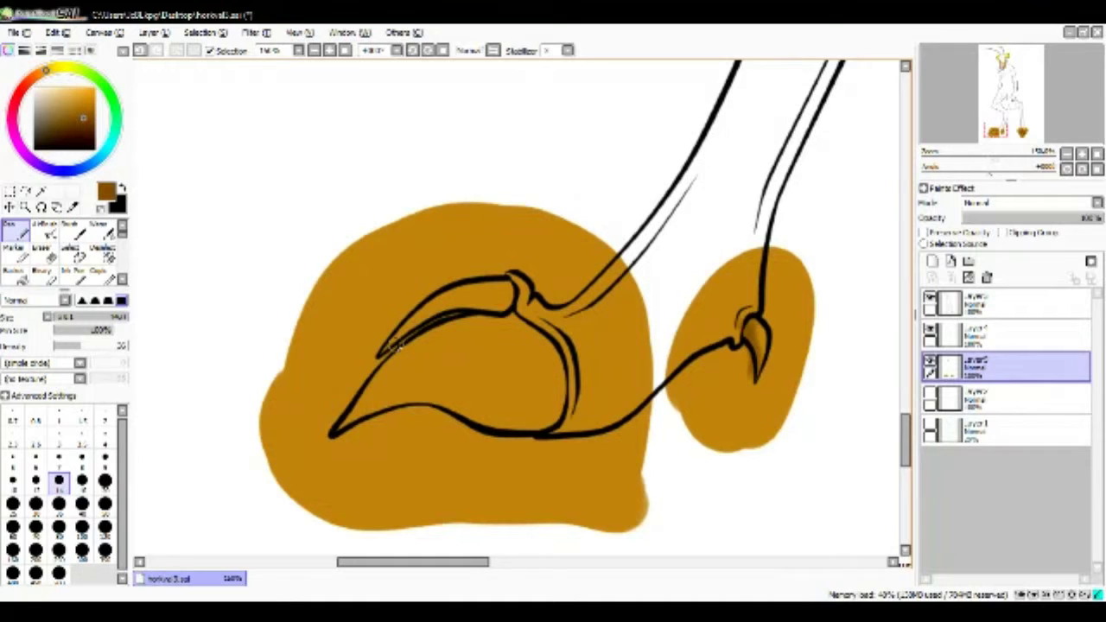
{"action": "left_click_drag", "start_coordinate": [389, 350], "coordinate": [509, 306]}
{"action": "mouse_move", "coordinate": [346, 423]}
{"action": "left_mouse_down"}
{"action": "mouse_move", "coordinate": [561, 406]}
{"action": "mouse_move", "coordinate": [535, 336]}
{"action": "left_mouse_up"}
{"action": "left_click", "coordinate": [102, 256]}
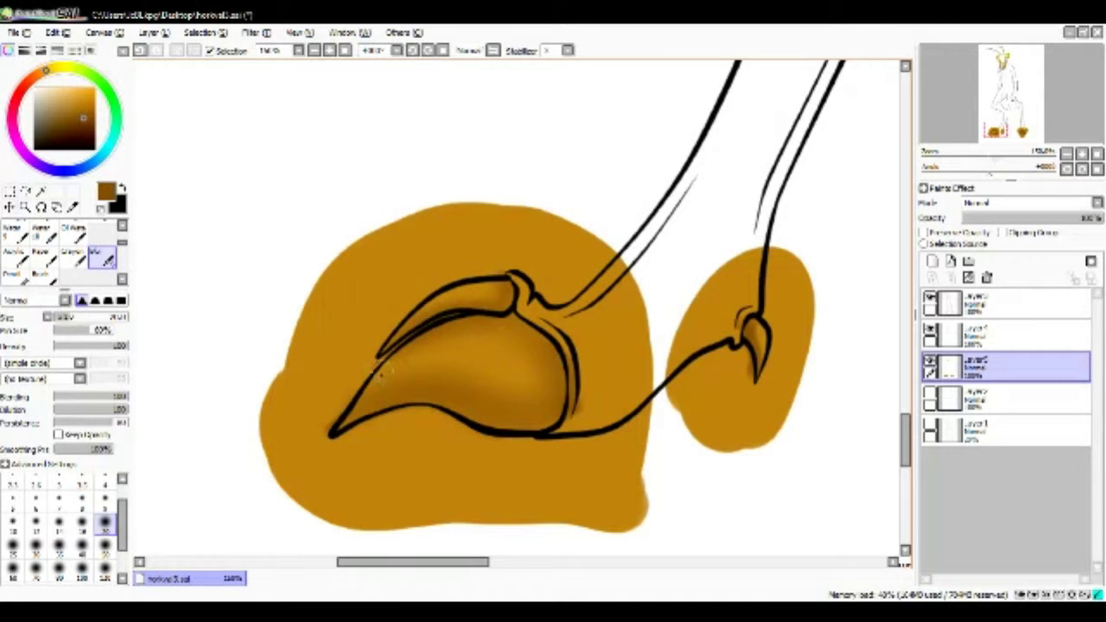
{"action": "scroll", "coordinate": [429, 542], "scroll_direction": "right", "scroll_amount": 5}
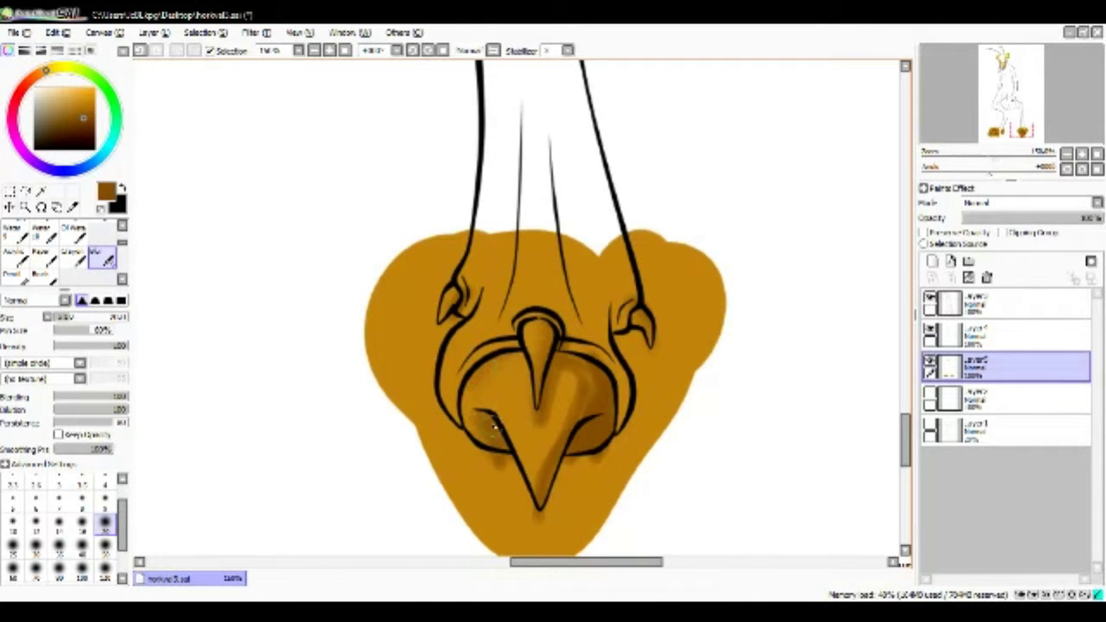
- Paint pale cream highlights along the middle of the claws on both feet with the pen
{"action": "key", "text": "n"}
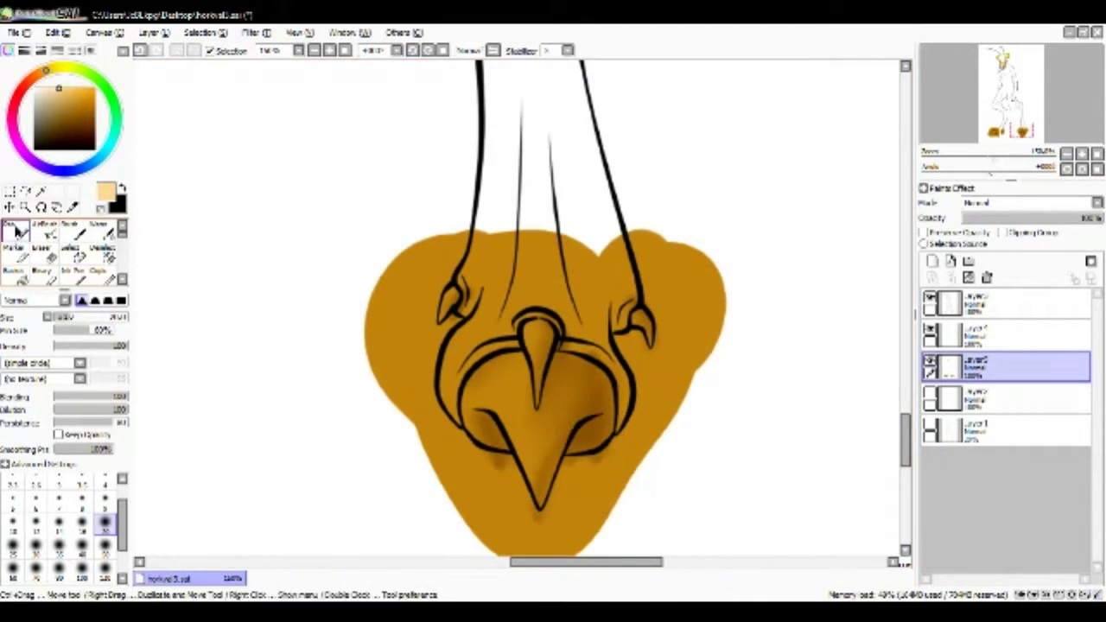
{"action": "left_click_drag", "start_coordinate": [557, 397], "coordinate": [513, 466]}
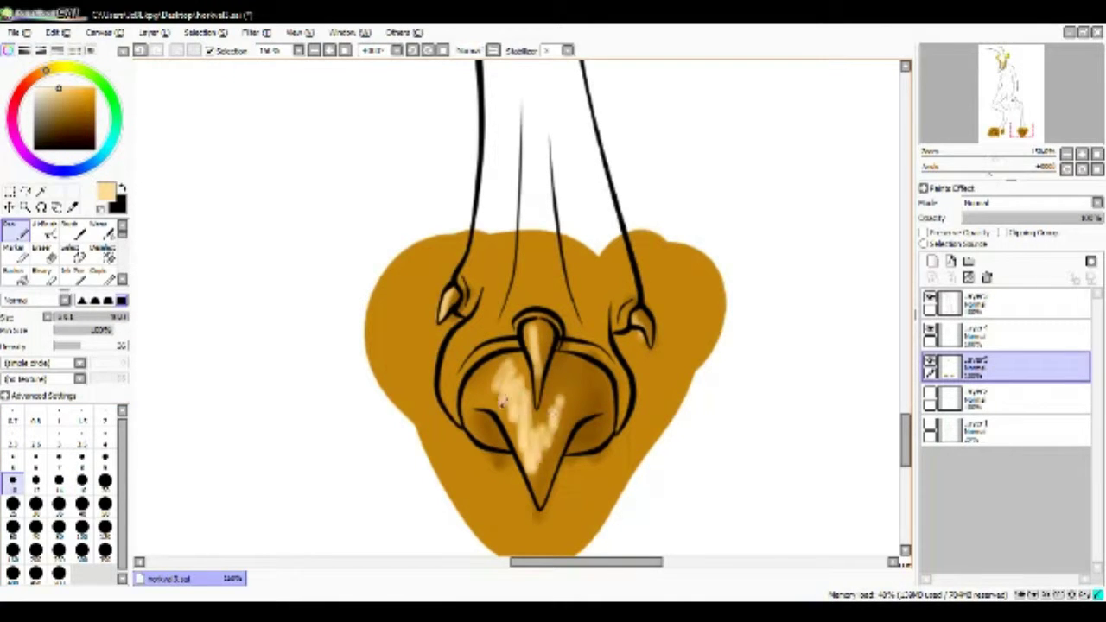
{"action": "left_click_drag", "start_coordinate": [506, 385], "coordinate": [475, 406]}
{"action": "scroll", "coordinate": [410, 530], "scroll_direction": "left", "scroll_amount": 5}
{"action": "mouse_move", "coordinate": [593, 370]}
{"action": "left_mouse_down"}
{"action": "mouse_move", "coordinate": [547, 357]}
{"action": "mouse_move", "coordinate": [460, 364]}
{"action": "left_mouse_up"}
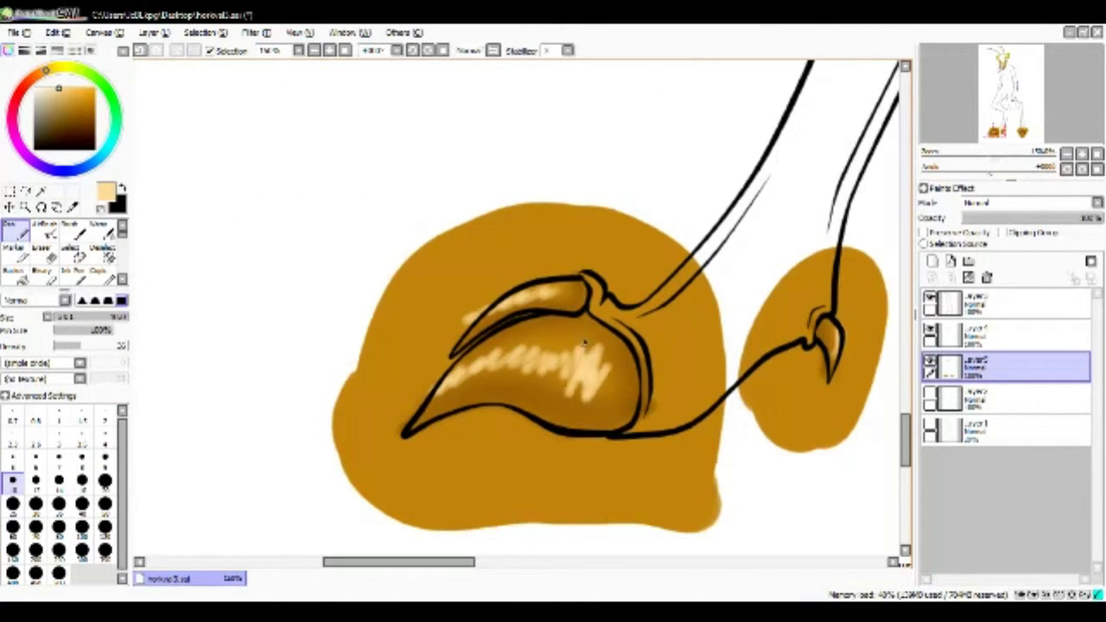
{"action": "scroll", "coordinate": [121, 276], "scroll_direction": "down", "scroll_amount": 3}
{"action": "mouse_move", "coordinate": [584, 343]}
{"action": "left_mouse_down"}
{"action": "mouse_move", "coordinate": [484, 388]}
{"action": "mouse_move", "coordinate": [587, 372]}
{"action": "mouse_move", "coordinate": [605, 406]}
{"action": "left_mouse_up"}
- Blur the cream highlights on the claws of both feet into the golden brown
{"action": "left_click", "coordinate": [59, 503]}
{"action": "left_click", "coordinate": [103, 273]}
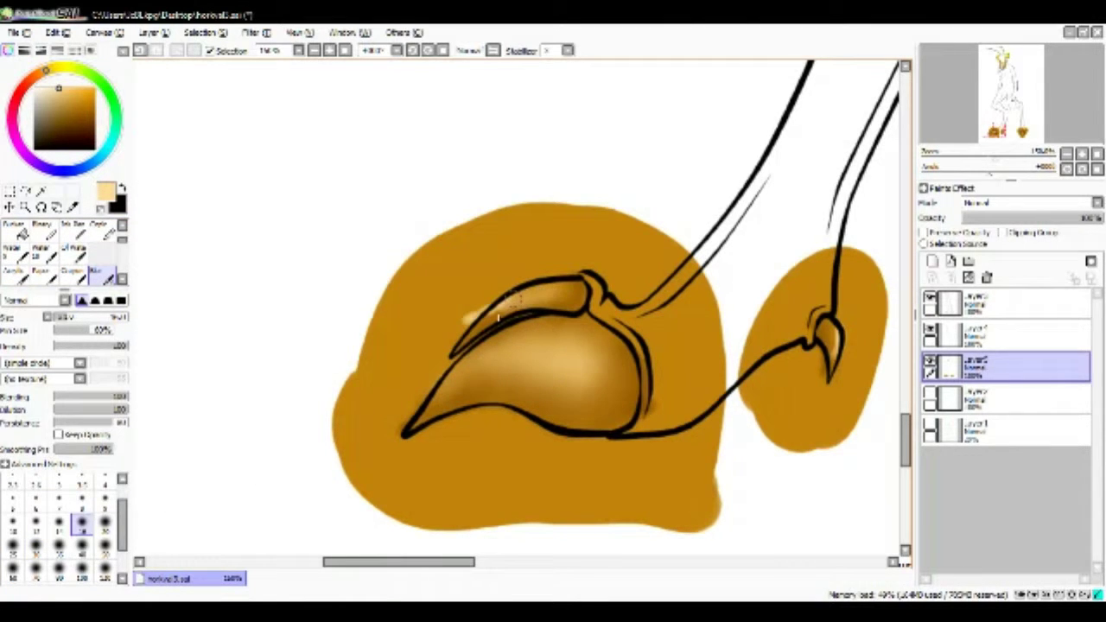
{"action": "scroll", "coordinate": [572, 539], "scroll_direction": "right", "scroll_amount": 5}
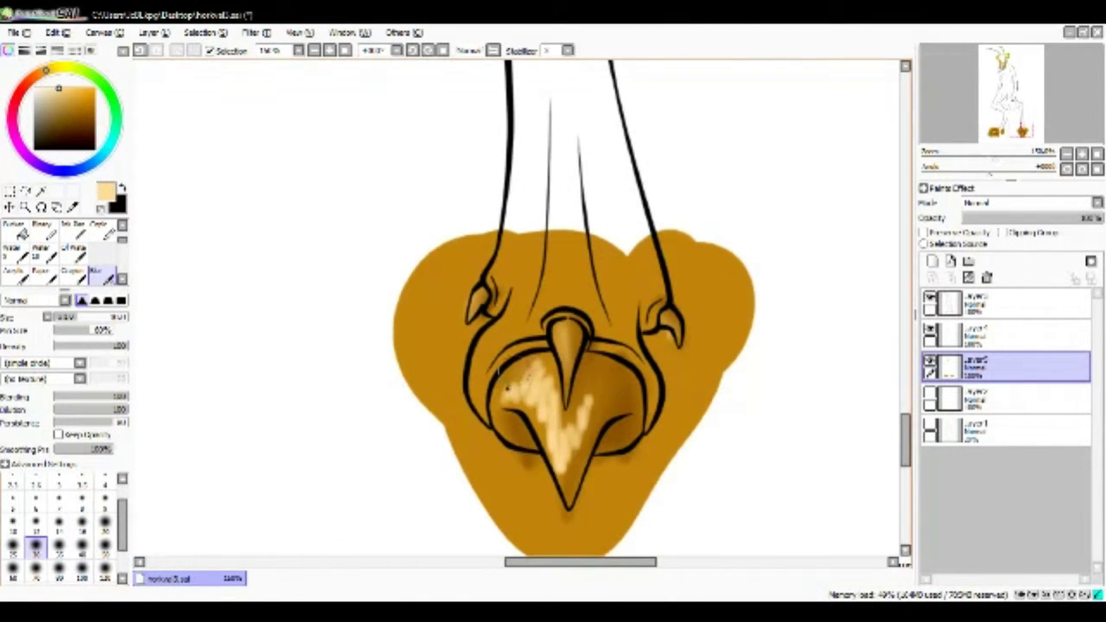
{"action": "left_click_drag", "start_coordinate": [506, 384], "coordinate": [578, 440]}
{"action": "left_click", "coordinate": [122, 226]}
- Erase the golden brown overflow around the small side claws and upper part of the front-facing foot
{"action": "key", "text": "e"}
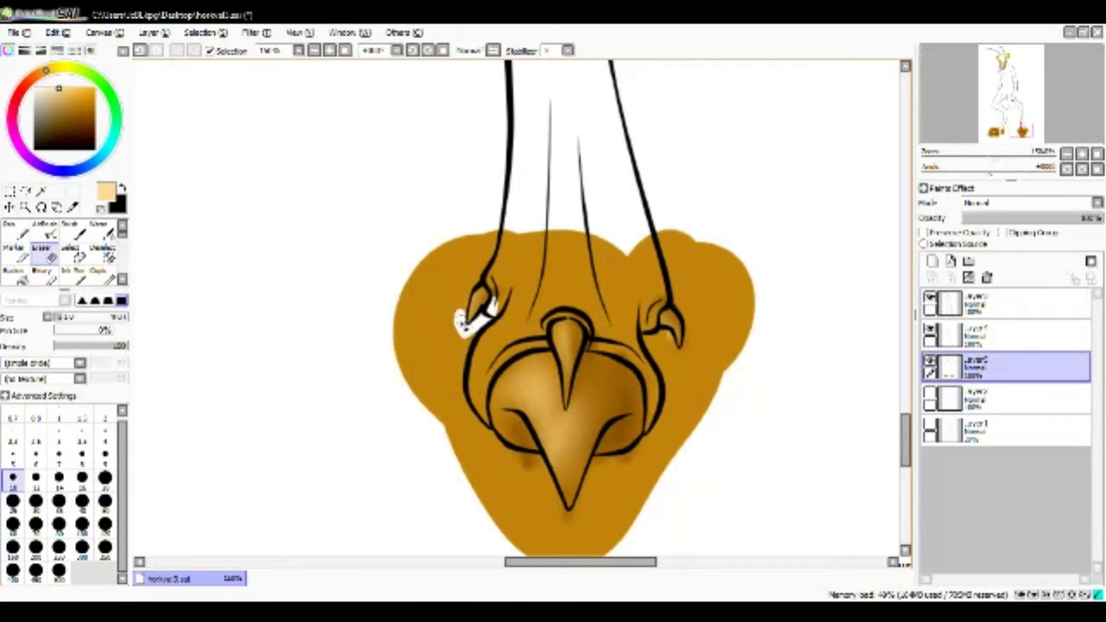
{"action": "scroll", "coordinate": [488, 298], "scroll_direction": "up", "scroll_amount": 2}
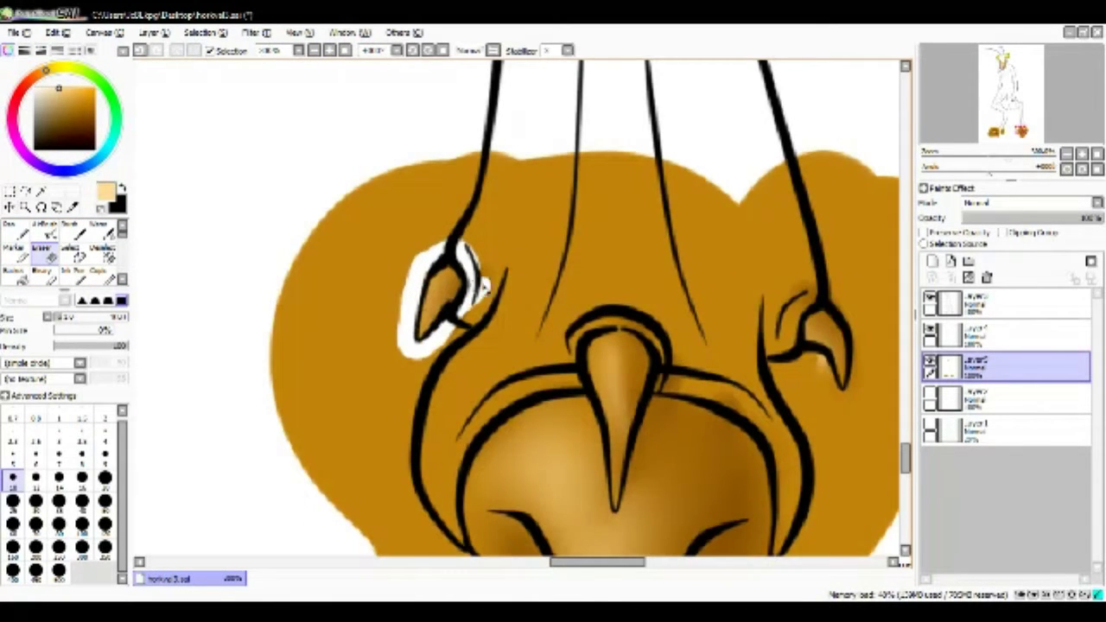
{"action": "mouse_move", "coordinate": [485, 288]}
{"action": "left_mouse_down"}
{"action": "mouse_move", "coordinate": [327, 433]}
{"action": "mouse_move", "coordinate": [349, 245]}
{"action": "mouse_move", "coordinate": [499, 198]}
{"action": "mouse_move", "coordinate": [566, 240]}
{"action": "mouse_move", "coordinate": [703, 165]}
{"action": "left_mouse_up"}
{"action": "mouse_move", "coordinate": [411, 479]}
{"action": "left_mouse_down"}
{"action": "mouse_move", "coordinate": [417, 519]}
{"action": "mouse_move", "coordinate": [484, 345]}
{"action": "mouse_move", "coordinate": [470, 311]}
{"action": "left_mouse_up"}
{"action": "left_click", "coordinate": [104, 456]}
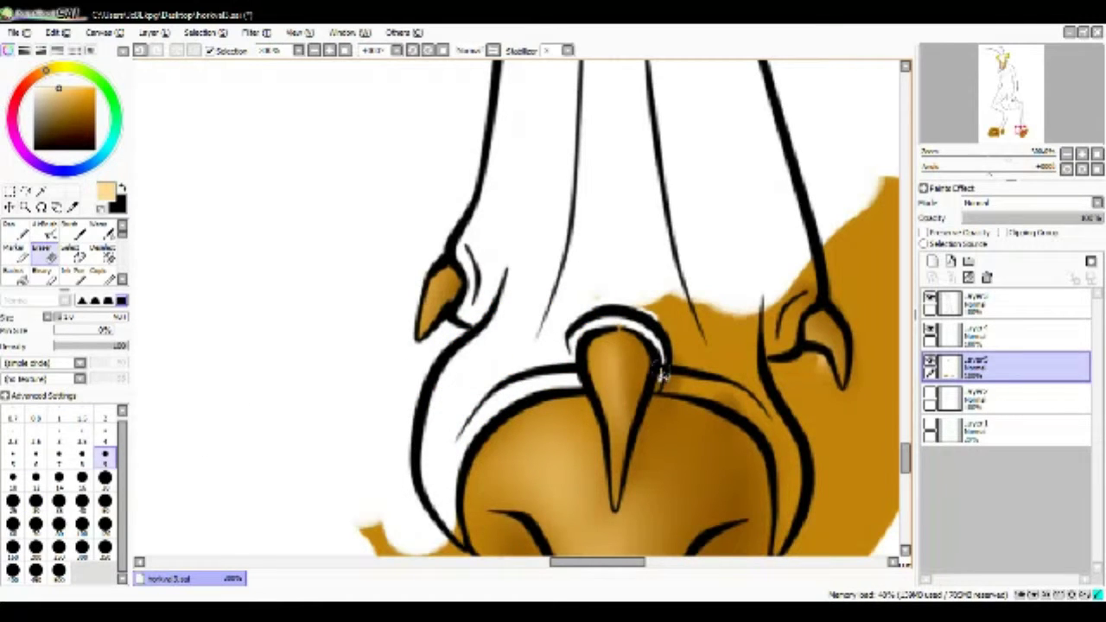
{"action": "left_click_drag", "start_coordinate": [665, 363], "coordinate": [704, 343]}
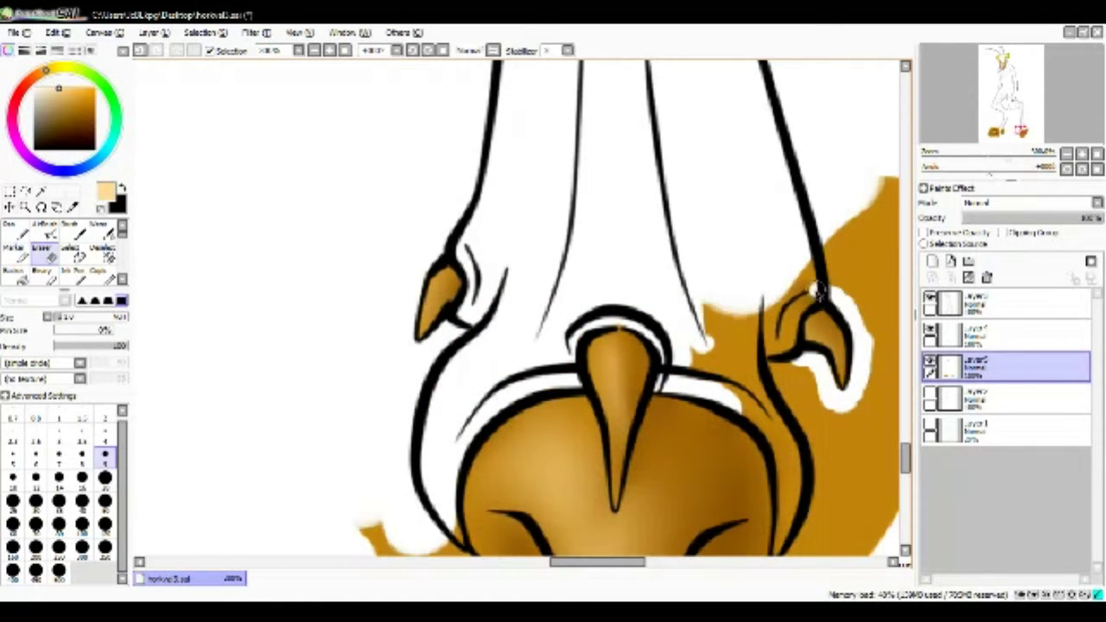
{"action": "mouse_move", "coordinate": [620, 366]}
{"action": "left_mouse_down"}
{"action": "mouse_move", "coordinate": [691, 380]}
{"action": "mouse_move", "coordinate": [780, 454]}
{"action": "mouse_move", "coordinate": [762, 407]}
{"action": "mouse_move", "coordinate": [695, 380]}
{"action": "mouse_move", "coordinate": [765, 393]}
{"action": "mouse_move", "coordinate": [846, 451]}
{"action": "left_mouse_up"}
{"action": "scroll", "coordinate": [778, 432], "scroll_direction": "right", "scroll_amount": 3}
{"action": "left_click", "coordinate": [59, 501]}
{"action": "mouse_move", "coordinate": [695, 250]}
{"action": "left_mouse_down"}
{"action": "mouse_move", "coordinate": [748, 424]}
{"action": "mouse_move", "coordinate": [876, 382]}
{"action": "left_mouse_up"}
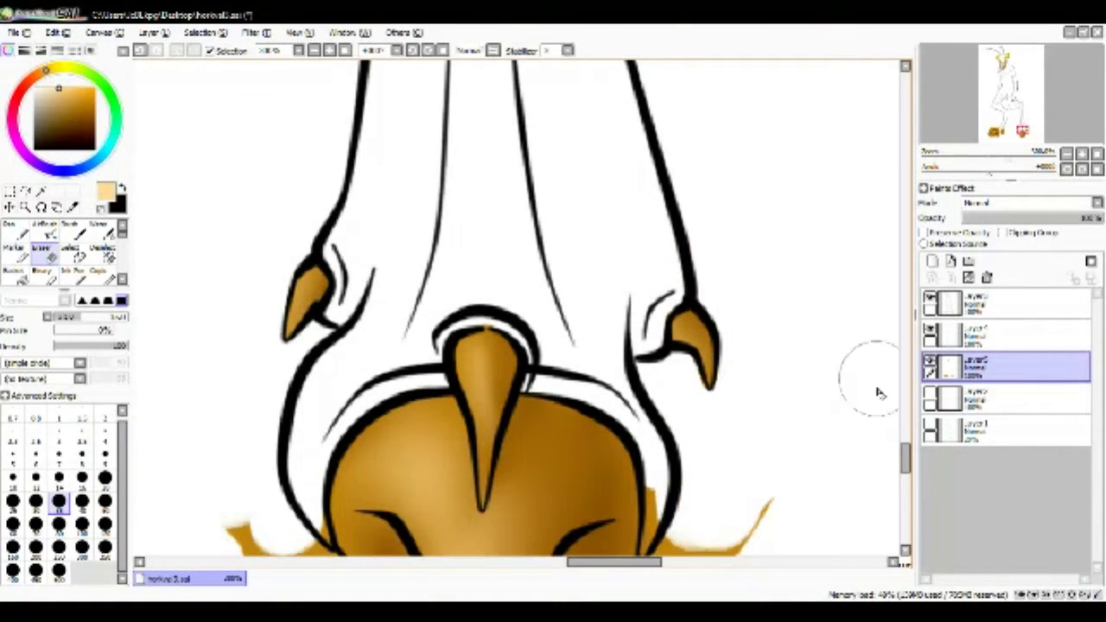
- Erase the remaining golden brown overflow around the lower part and pointed tip of the front-facing foot's large claw
{"action": "scroll", "coordinate": [876, 383], "scroll_direction": "down", "scroll_amount": 5}
{"action": "mouse_move", "coordinate": [542, 373]}
{"action": "left_mouse_down"}
{"action": "mouse_move", "coordinate": [499, 486]}
{"action": "mouse_move", "coordinate": [566, 384]}
{"action": "mouse_move", "coordinate": [655, 339]}
{"action": "mouse_move", "coordinate": [665, 263]}
{"action": "left_mouse_up"}
{"action": "mouse_move", "coordinate": [324, 332]}
{"action": "left_mouse_down"}
{"action": "mouse_move", "coordinate": [384, 367]}
{"action": "mouse_move", "coordinate": [461, 440]}
{"action": "mouse_move", "coordinate": [464, 475]}
{"action": "mouse_move", "coordinate": [488, 497]}
{"action": "left_mouse_up"}
{"action": "left_click", "coordinate": [82, 501]}
{"action": "mouse_move", "coordinate": [237, 290]}
{"action": "left_mouse_down"}
{"action": "mouse_move", "coordinate": [377, 476]}
{"action": "mouse_move", "coordinate": [573, 452]}
{"action": "left_mouse_up"}
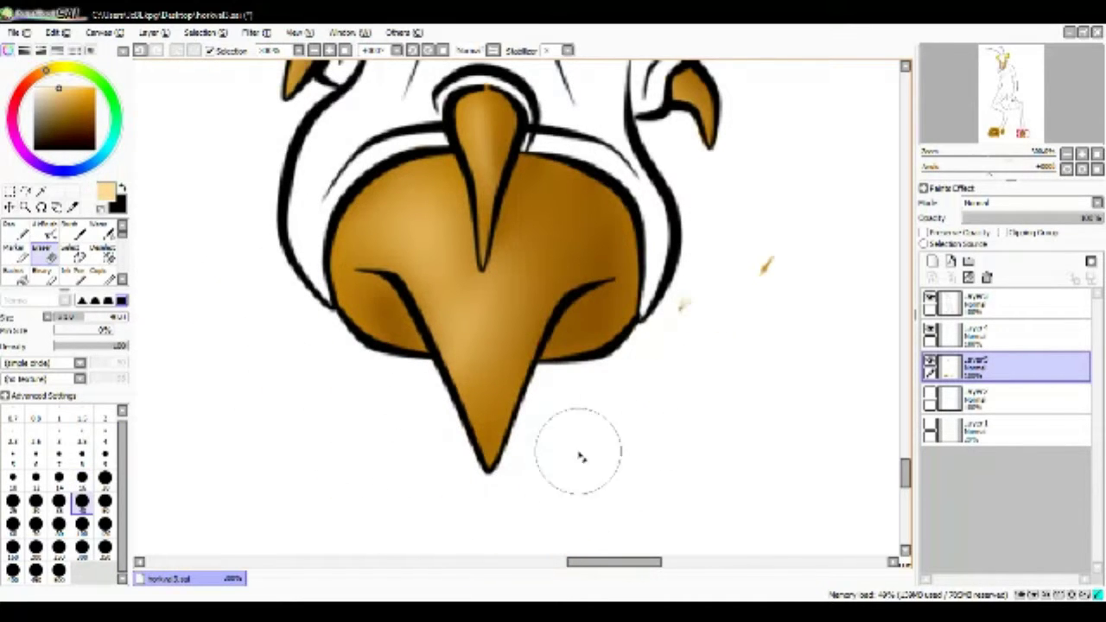
- Erase the golden brown overflow around the heel claw and the rear of the side-view foot
{"action": "scroll", "coordinate": [573, 451], "scroll_direction": "up", "scroll_amount": 5}
{"action": "mouse_move", "coordinate": [570, 225]}
{"action": "left_mouse_down"}
{"action": "mouse_move", "coordinate": [486, 251]}
{"action": "mouse_move", "coordinate": [474, 395]}
{"action": "mouse_move", "coordinate": [592, 334]}
{"action": "mouse_move", "coordinate": [457, 511]}
{"action": "mouse_move", "coordinate": [484, 518]}
{"action": "left_mouse_up"}
{"action": "left_click_drag", "start_coordinate": [469, 562], "coordinate": [421, 568]}
{"action": "mouse_move", "coordinate": [466, 181]}
{"action": "left_mouse_down"}
{"action": "mouse_move", "coordinate": [535, 328]}
{"action": "mouse_move", "coordinate": [518, 525]}
{"action": "mouse_move", "coordinate": [172, 510]}
{"action": "left_mouse_up"}
{"action": "mouse_move", "coordinate": [639, 483]}
{"action": "left_mouse_down"}
{"action": "mouse_move", "coordinate": [406, 86]}
{"action": "mouse_move", "coordinate": [617, 168]}
{"action": "left_mouse_up"}
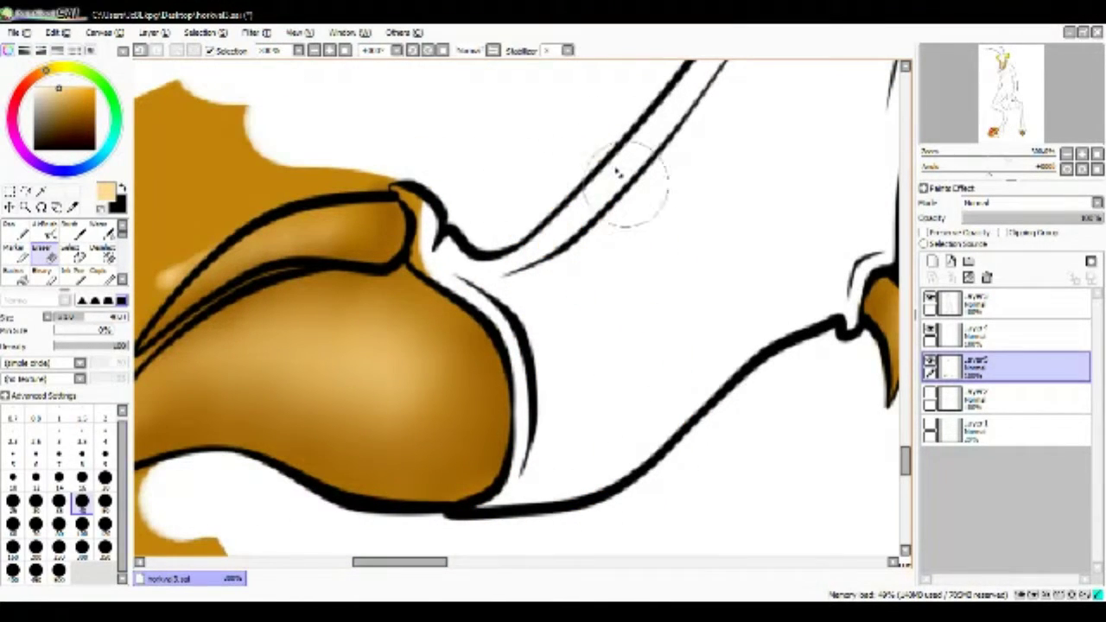
- Erase the remaining golden brown overflow around the two front claws of the side-view foot
{"action": "left_click", "coordinate": [35, 477]}
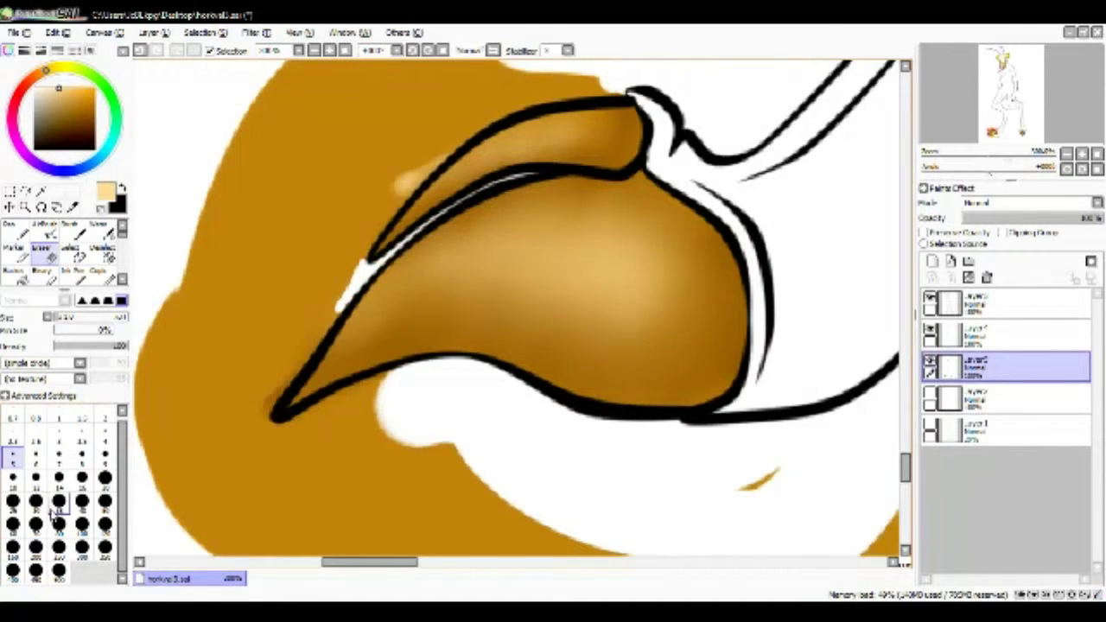
{"action": "left_click", "coordinate": [105, 477]}
{"action": "scroll", "coordinate": [519, 311], "scroll_direction": "up", "scroll_amount": 2}
{"action": "mouse_move", "coordinate": [259, 216]}
{"action": "left_mouse_down"}
{"action": "mouse_move", "coordinate": [439, 136]}
{"action": "mouse_move", "coordinate": [627, 180]}
{"action": "mouse_move", "coordinate": [452, 227]}
{"action": "mouse_move", "coordinate": [267, 469]}
{"action": "mouse_move", "coordinate": [159, 505]}
{"action": "left_mouse_up"}
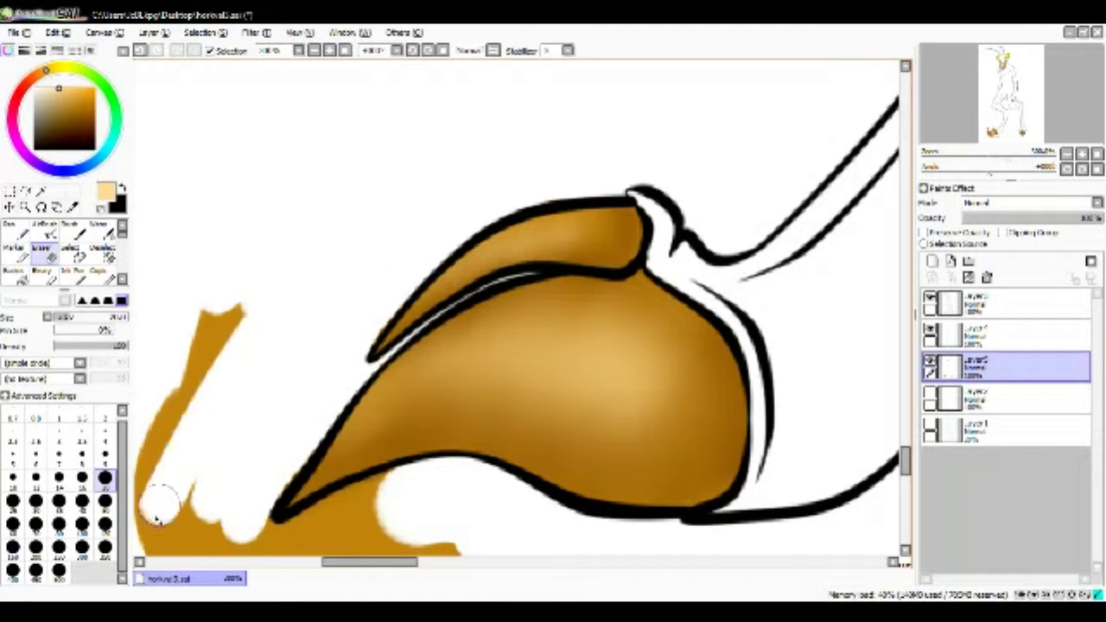
{"action": "scroll", "coordinate": [159, 510], "scroll_direction": "down", "scroll_amount": 5}
{"action": "mouse_move", "coordinate": [283, 308]}
{"action": "left_mouse_down"}
{"action": "mouse_move", "coordinate": [259, 296]}
{"action": "mouse_move", "coordinate": [410, 298]}
{"action": "mouse_move", "coordinate": [647, 439]}
{"action": "mouse_move", "coordinate": [864, 449]}
{"action": "left_mouse_up"}
{"action": "scroll", "coordinate": [649, 337], "scroll_direction": "down", "scroll_amount": 3}
{"action": "left_click_drag", "start_coordinate": [649, 337], "coordinate": [657, 406]}
{"action": "scroll", "coordinate": [605, 346], "scroll_direction": "down", "scroll_amount": 5}
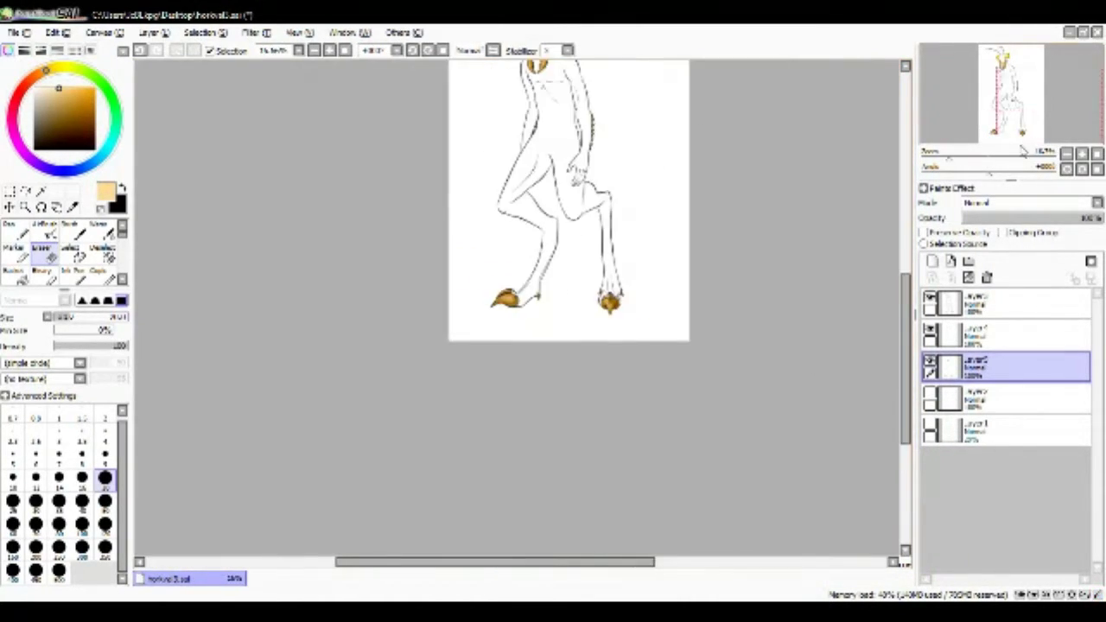
- Select the large yellow eye with the Magic Wand and add a new layer directly beneath the topmost layer
{"action": "scroll", "coordinate": [678, 263], "scroll_direction": "up", "scroll_amount": 8}
{"action": "key", "text": "w"}
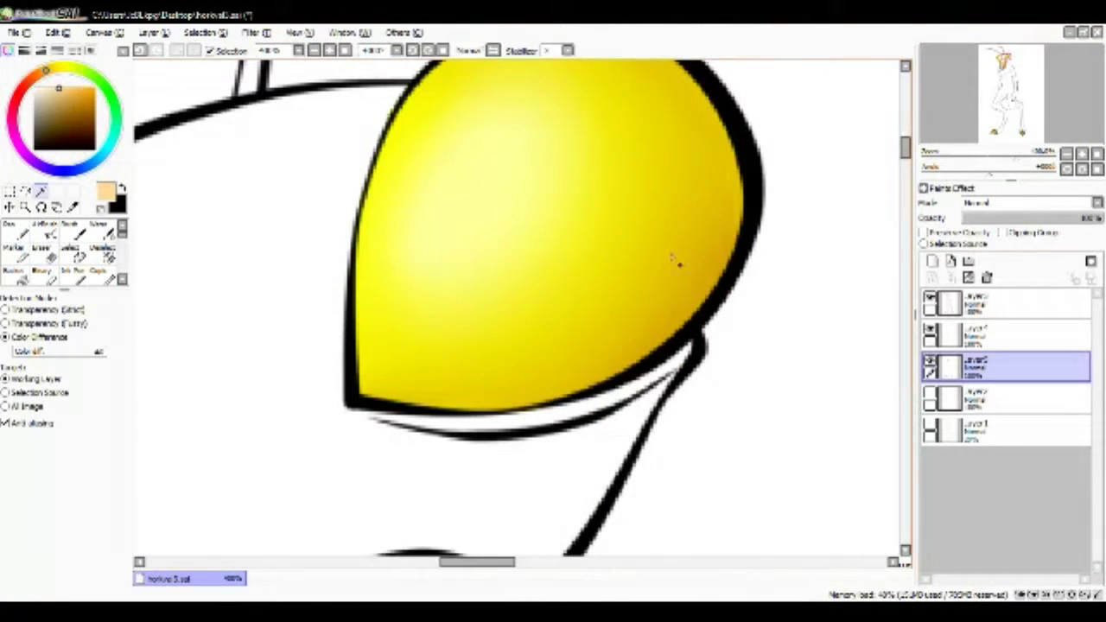
{"action": "left_click", "coordinate": [678, 263]}
{"action": "key", "text": "n"}
{"action": "left_click", "coordinate": [932, 261]}
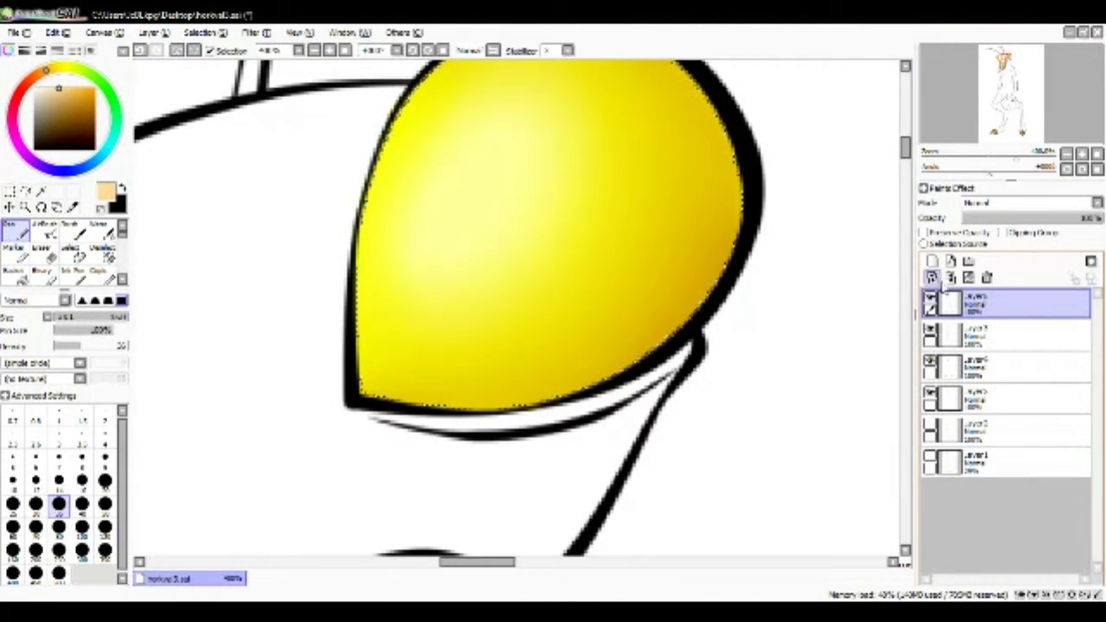
{"action": "left_click", "coordinate": [993, 339]}
- Draw thin, light orange curved lines lengthwise across the selected eye with a size 1 pen at density 100
{"action": "left_click", "coordinate": [59, 417]}
{"action": "left_click_drag", "start_coordinate": [82, 345], "coordinate": [127, 345]}
{"action": "scroll", "coordinate": [527, 105], "scroll_direction": "down", "scroll_amount": 1}
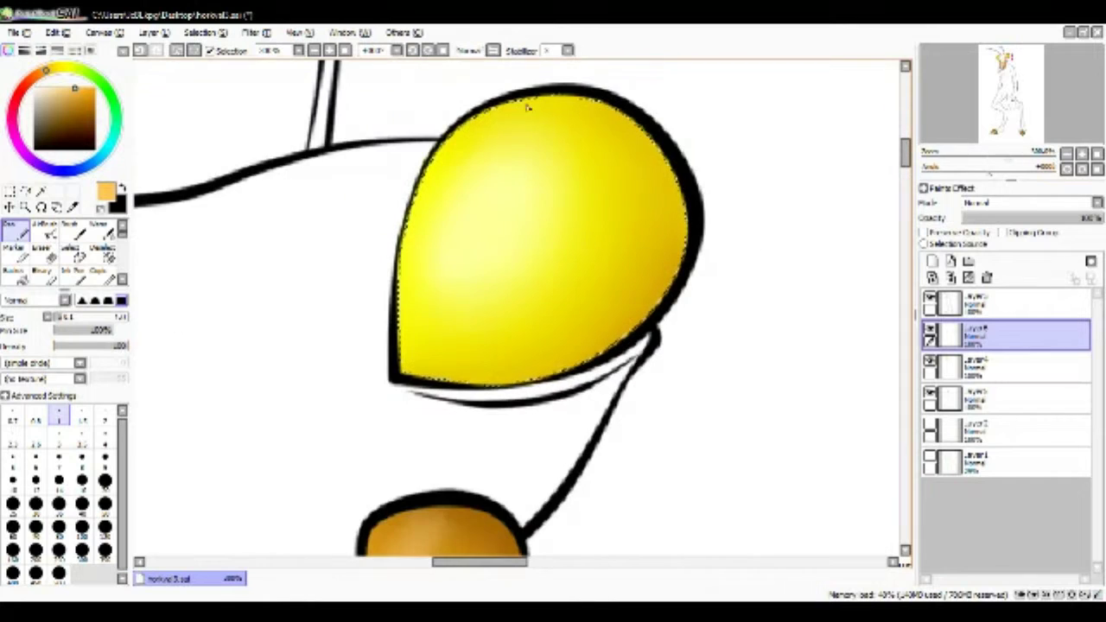
{"action": "left_click_drag", "start_coordinate": [505, 126], "coordinate": [469, 279]}
{"action": "left_click_drag", "start_coordinate": [458, 138], "coordinate": [427, 341]}
{"action": "mouse_move", "coordinate": [518, 320]}
{"action": "left_mouse_down"}
{"action": "mouse_move", "coordinate": [562, 129]}
{"action": "mouse_move", "coordinate": [579, 276]}
{"action": "left_mouse_up"}
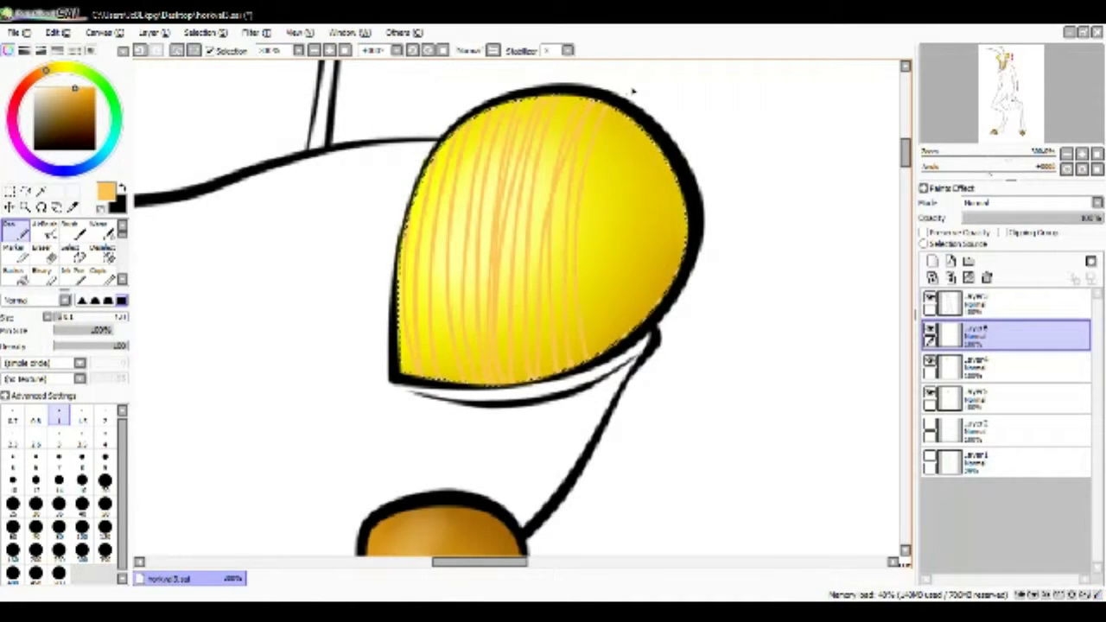
{"action": "left_click_drag", "start_coordinate": [626, 121], "coordinate": [604, 354]}
{"action": "left_click_drag", "start_coordinate": [665, 173], "coordinate": [682, 285]}
- Rotate the canvas and draw a second set of thin light orange lines over the eye, crossing the first set
{"action": "key", "text": "Delete"}
{"action": "key", "text": "Delete"}
{"action": "key", "text": "Delete"}
{"action": "key", "text": "Delete"}
{"action": "key", "text": "Delete"}
{"action": "key", "text": "Delete"}
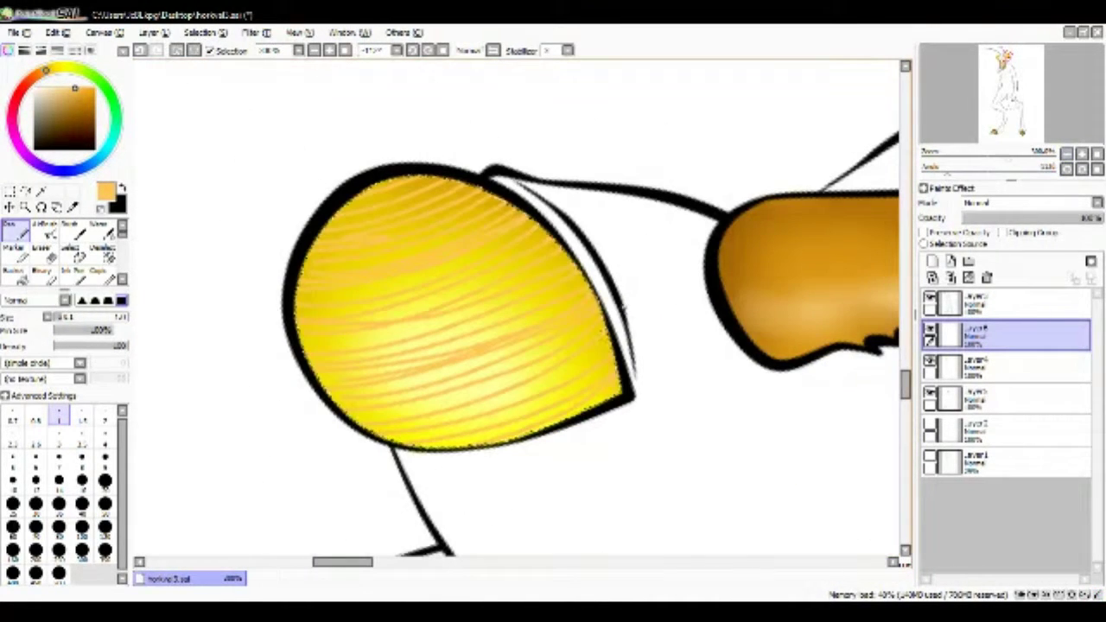
{"action": "left_click_drag", "start_coordinate": [505, 192], "coordinate": [354, 427]}
{"action": "left_click_drag", "start_coordinate": [413, 324], "coordinate": [432, 423]}
{"action": "mouse_move", "coordinate": [497, 194]}
{"action": "left_mouse_down"}
{"action": "mouse_move", "coordinate": [328, 346]}
{"action": "mouse_move", "coordinate": [310, 406]}
{"action": "left_mouse_up"}
{"action": "key", "text": "m"}
{"action": "key", "text": "Delete"}
{"action": "key", "text": "Delete"}
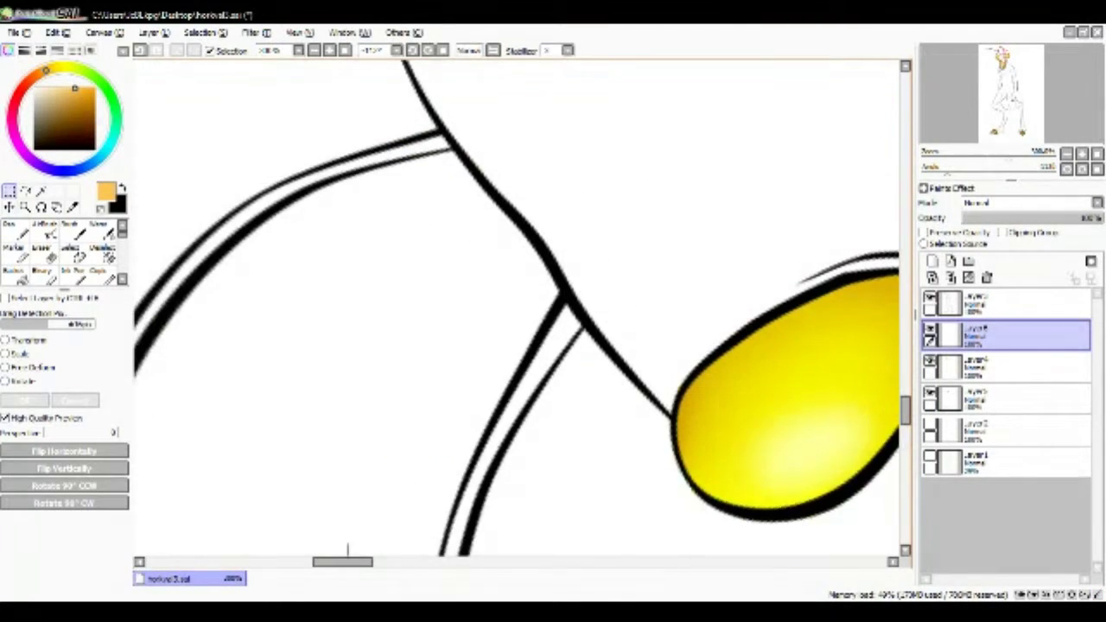
- Select the smaller yellow eye with the Magic Wand and draw thin light orange lines across it with a size 1 pen
{"action": "key", "text": "w"}
{"action": "left_click", "coordinate": [604, 389]}
{"action": "left_click", "coordinate": [1006, 336]}
{"action": "key", "text": "n"}
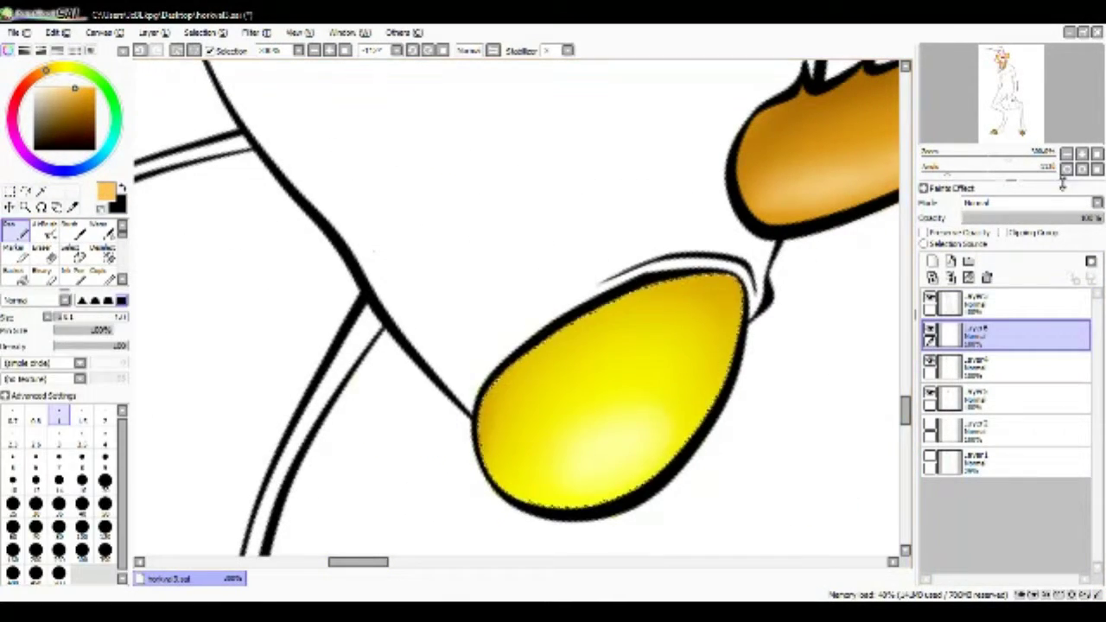
{"action": "key", "text": "End"}
{"action": "key", "text": "End"}
{"action": "left_click_drag", "start_coordinate": [708, 388], "coordinate": [682, 453]}
{"action": "left_click_drag", "start_coordinate": [596, 441], "coordinate": [561, 518]}
{"action": "left_click_drag", "start_coordinate": [553, 415], "coordinate": [509, 518]}
{"action": "left_click_drag", "start_coordinate": [484, 415], "coordinate": [441, 500]}
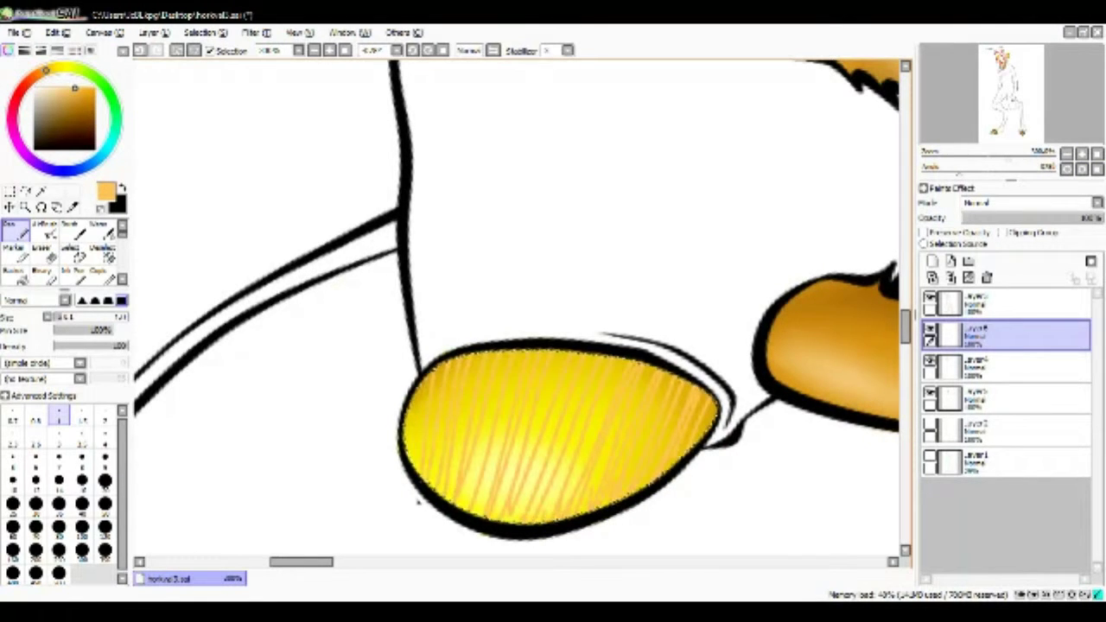
- Rotate the canvas and draw a second set of light orange lines over the smaller eye, crossing the first
{"action": "left_click_drag", "start_coordinate": [432, 363], "coordinate": [424, 406]}
{"action": "key", "text": "End"}
{"action": "key", "text": "End"}
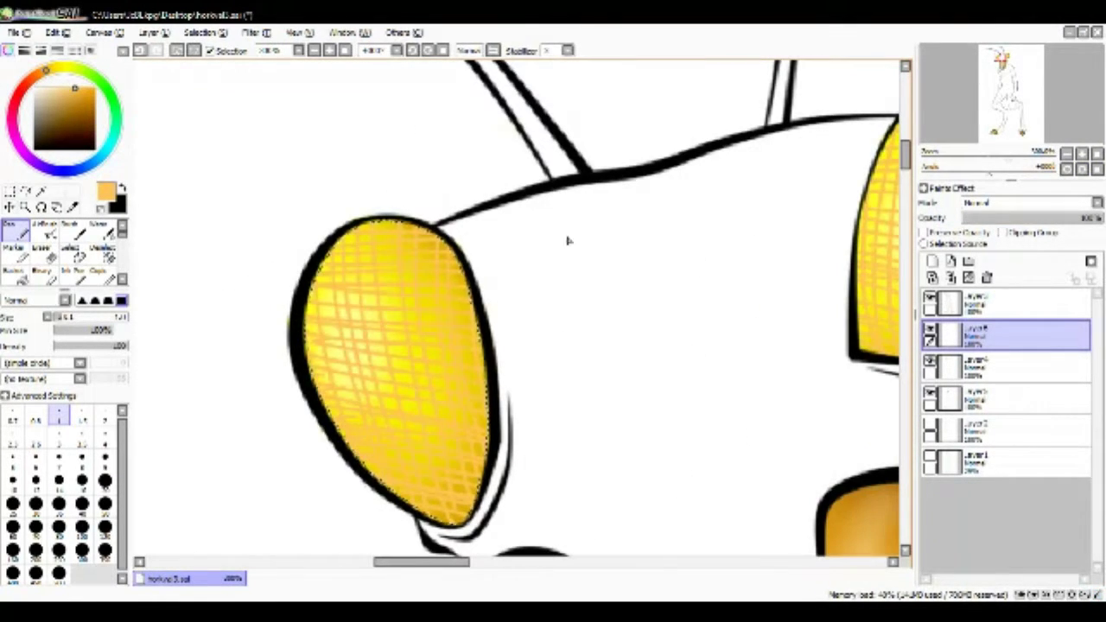
- Lower the eye line layer's opacity to 21%, clear the selection, and merge that layer with the yellow and golden brown color layers below
{"action": "left_click", "coordinate": [985, 219]}
{"action": "left_click", "coordinate": [316, 51]}
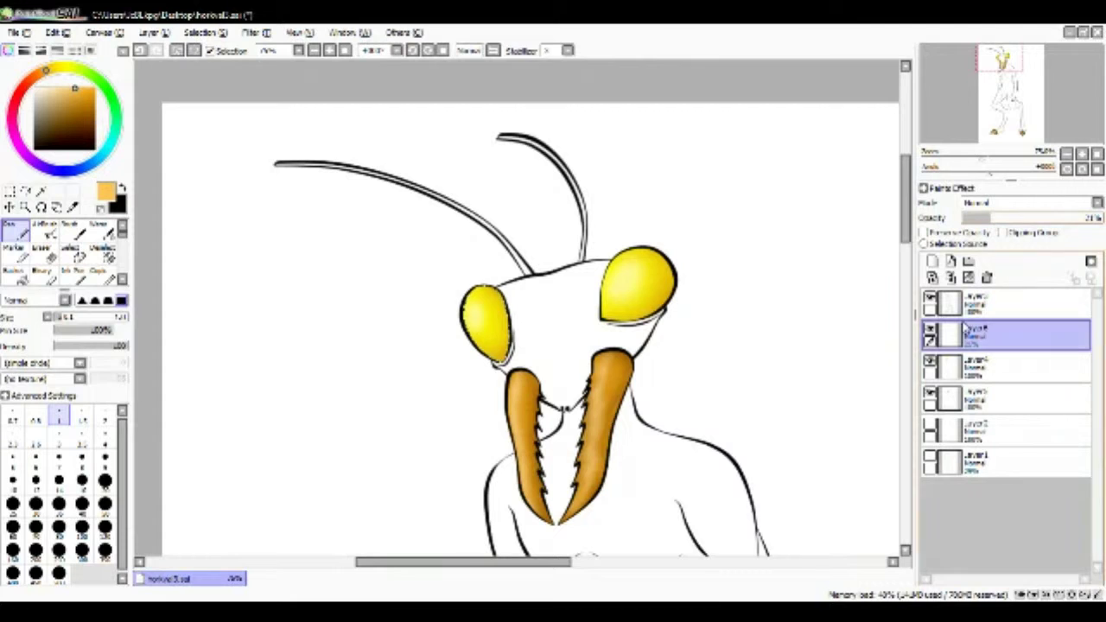
{"action": "key", "text": "ctrl+t"}
{"action": "left_click", "coordinate": [972, 367], "text": "ctrl"}
- Add a layer beneath the merged colors and cover the whole figure in near-black with a large pen
{"action": "left_click", "coordinate": [931, 261]}
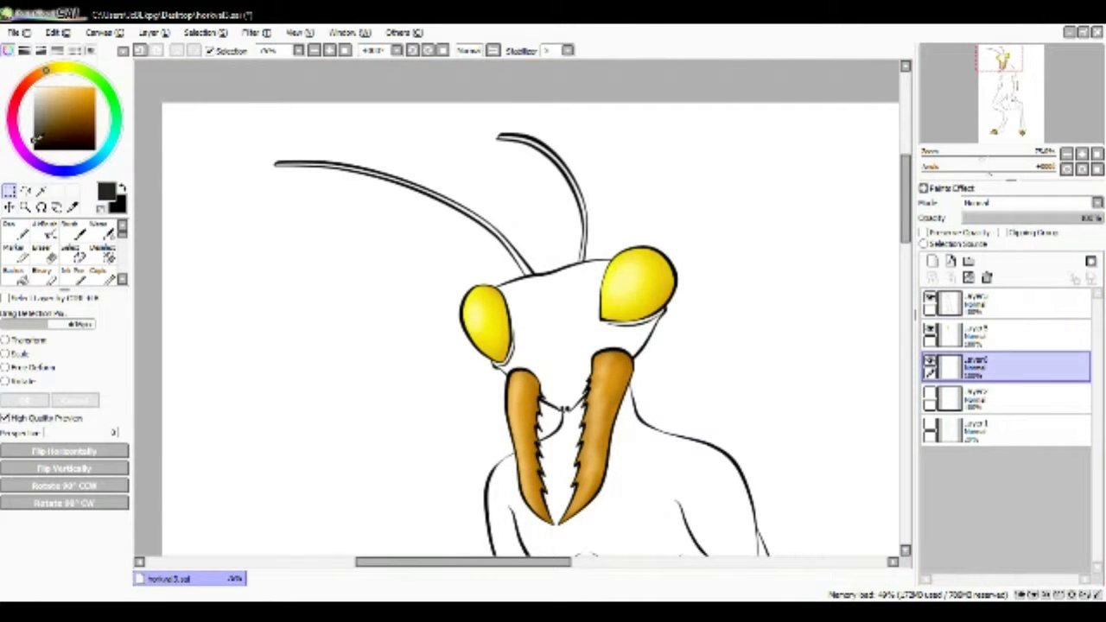
{"action": "key", "text": "n"}
{"action": "mouse_move", "coordinate": [387, 300]}
{"action": "left_mouse_down"}
{"action": "mouse_move", "coordinate": [371, 217]}
{"action": "mouse_move", "coordinate": [605, 484]}
{"action": "left_mouse_up"}
{"action": "scroll", "coordinate": [519, 303], "scroll_direction": "down", "scroll_amount": 3}
{"action": "mouse_move", "coordinate": [484, 277]}
{"action": "left_mouse_down"}
{"action": "mouse_move", "coordinate": [461, 535]}
{"action": "mouse_move", "coordinate": [656, 527]}
{"action": "mouse_move", "coordinate": [612, 382]}
{"action": "mouse_move", "coordinate": [703, 493]}
{"action": "mouse_move", "coordinate": [717, 172]}
{"action": "left_mouse_up"}
{"action": "scroll", "coordinate": [561, 388], "scroll_direction": "down", "scroll_amount": 3}
{"action": "scroll", "coordinate": [625, 457], "scroll_direction": "down", "scroll_amount": 1}
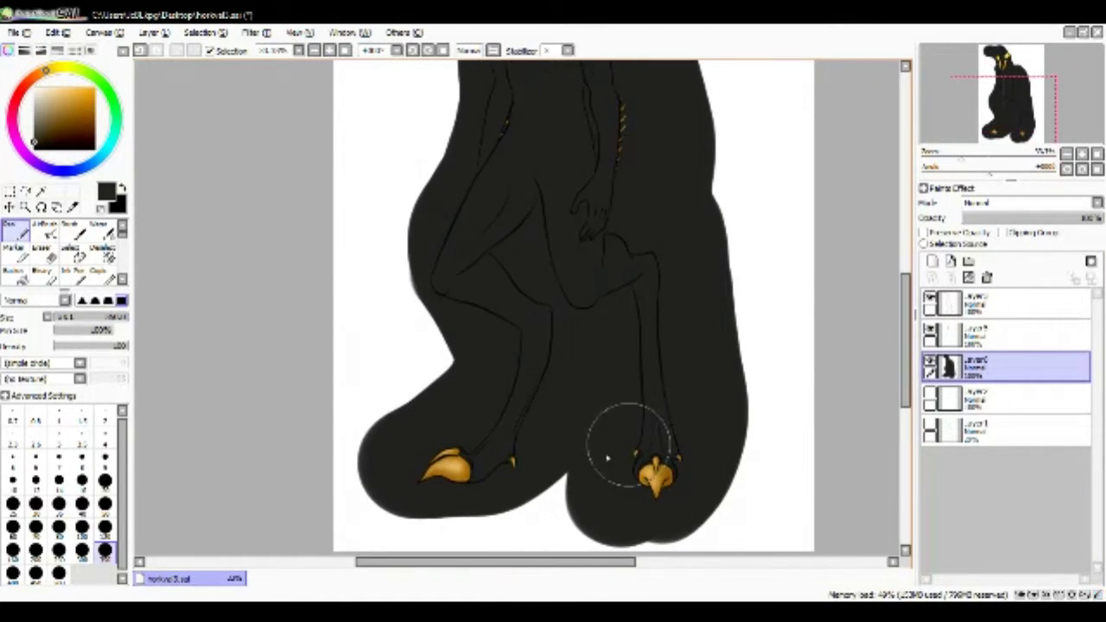
{"action": "mouse_move", "coordinate": [625, 457]}
{"action": "left_mouse_down"}
{"action": "mouse_move", "coordinate": [414, 466]}
{"action": "mouse_move", "coordinate": [592, 242]}
{"action": "mouse_move", "coordinate": [643, 220]}
{"action": "left_mouse_up"}
{"action": "scroll", "coordinate": [469, 469], "scroll_direction": "up", "scroll_amount": 3}
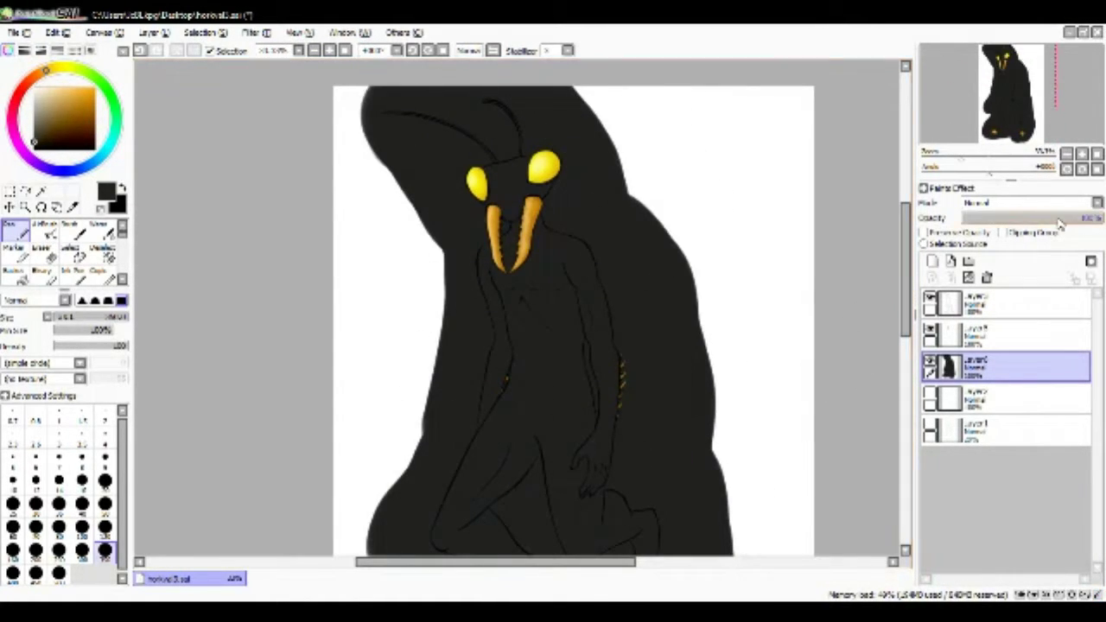
- Add a layer above the near-black fill and paint gray highlights along the torso, arms and legs
{"action": "left_click", "coordinate": [932, 261]}
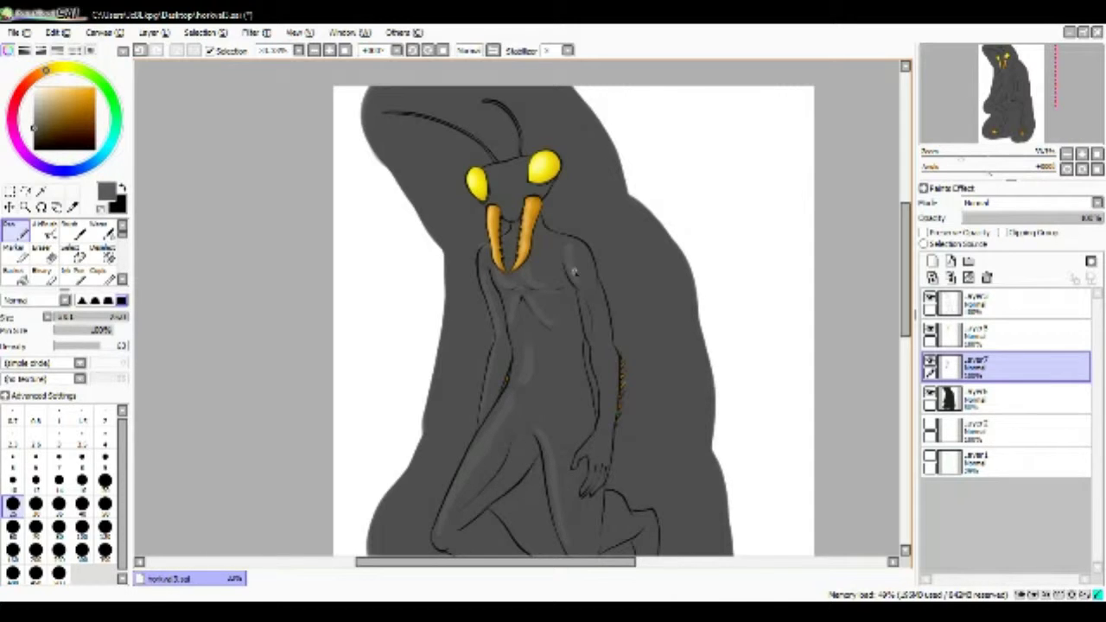
{"action": "scroll", "coordinate": [568, 466], "scroll_direction": "down", "scroll_amount": 3}
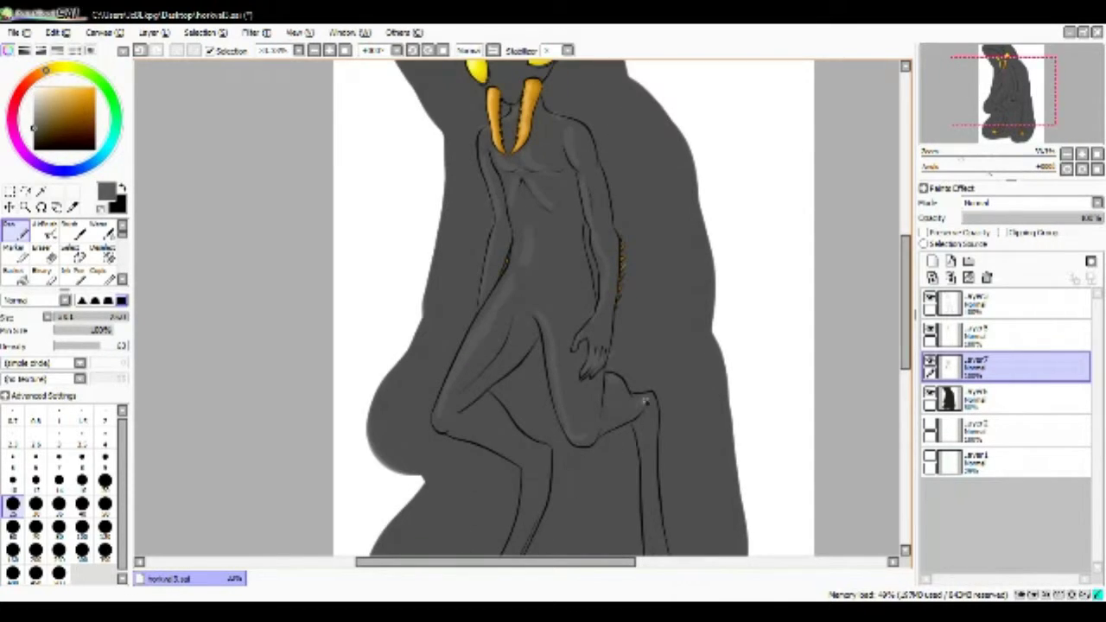
{"action": "scroll", "coordinate": [877, 361], "scroll_direction": "down", "scroll_amount": 4}
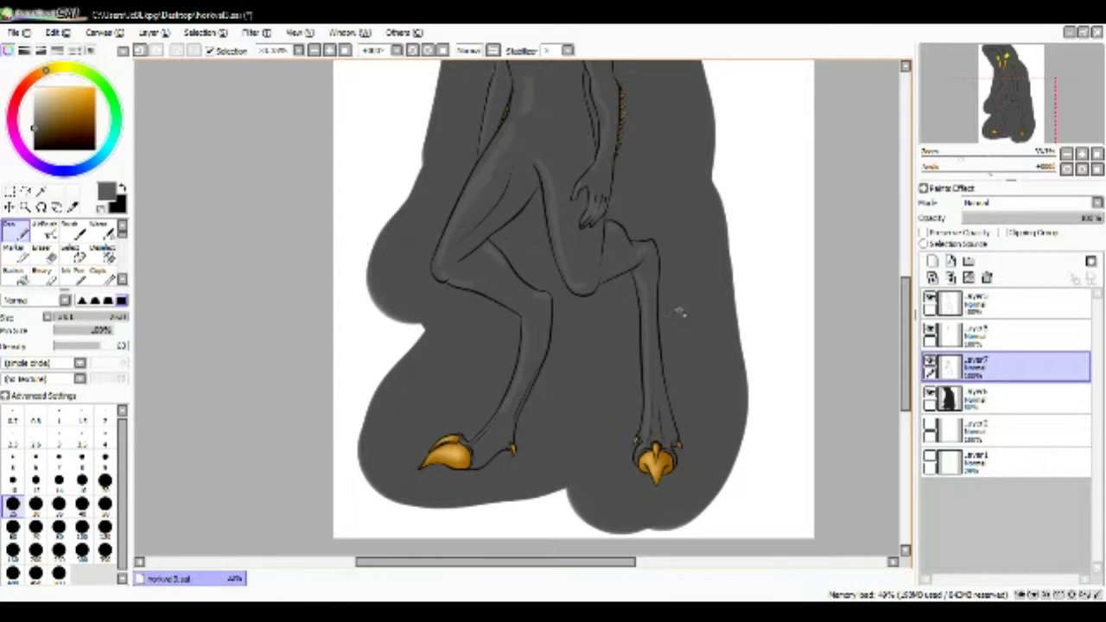
- Soften the gray highlights into the dark body with the Blur brush, from the head down to the feet
{"action": "scroll", "coordinate": [615, 149], "scroll_direction": "up", "scroll_amount": 7}
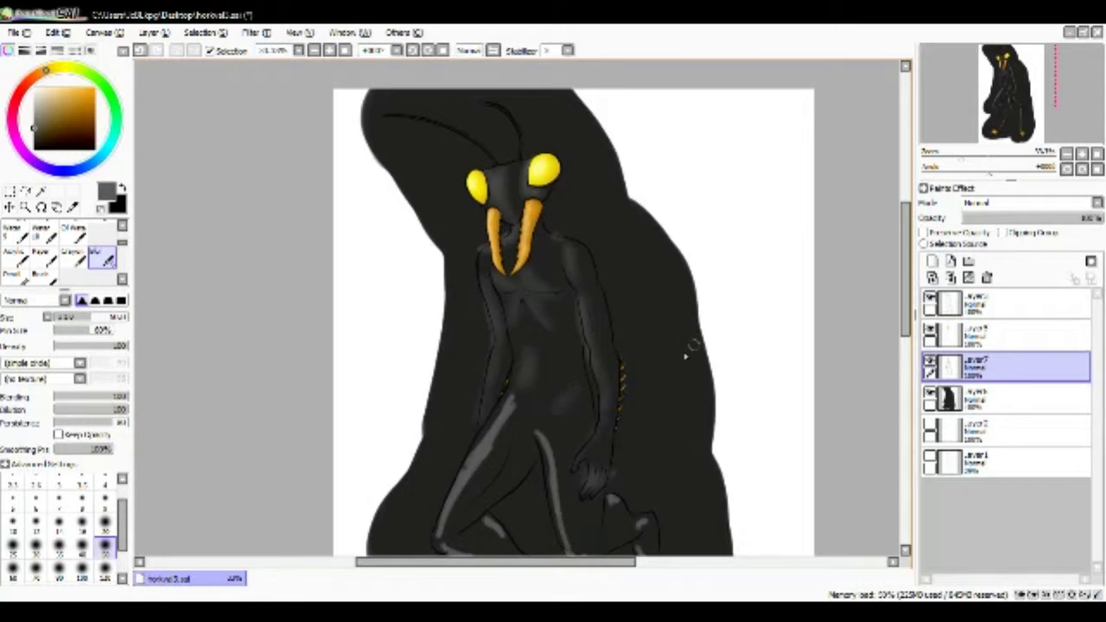
{"action": "scroll", "coordinate": [522, 292], "scroll_direction": "down", "scroll_amount": 2}
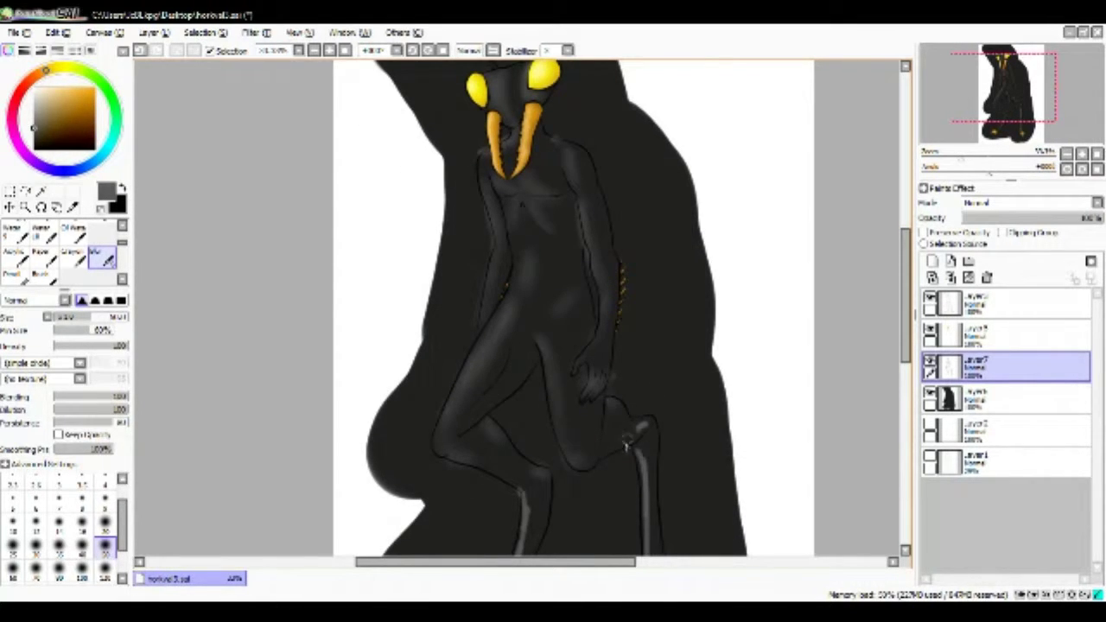
{"action": "scroll", "coordinate": [626, 445], "scroll_direction": "down", "scroll_amount": 2}
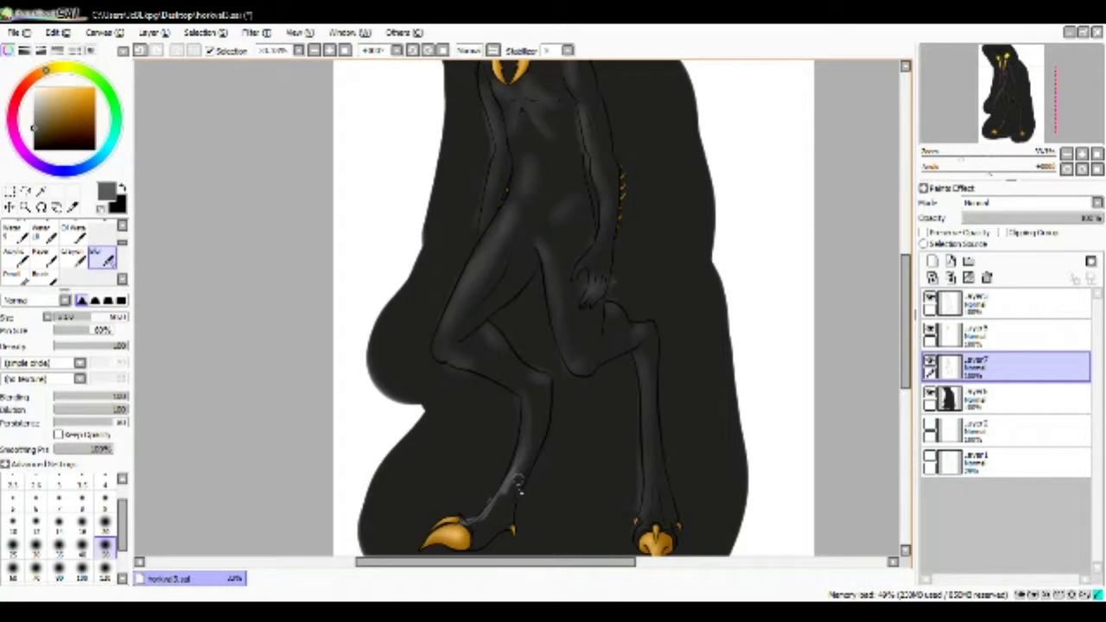
- Select the area outside the figure with the Magic Wand, erase the dark overflow, and merge the highlights into the body fill
{"action": "left_click", "coordinate": [40, 190]}
{"action": "left_click", "coordinate": [1007, 398]}
{"action": "left_click", "coordinate": [694, 288]}
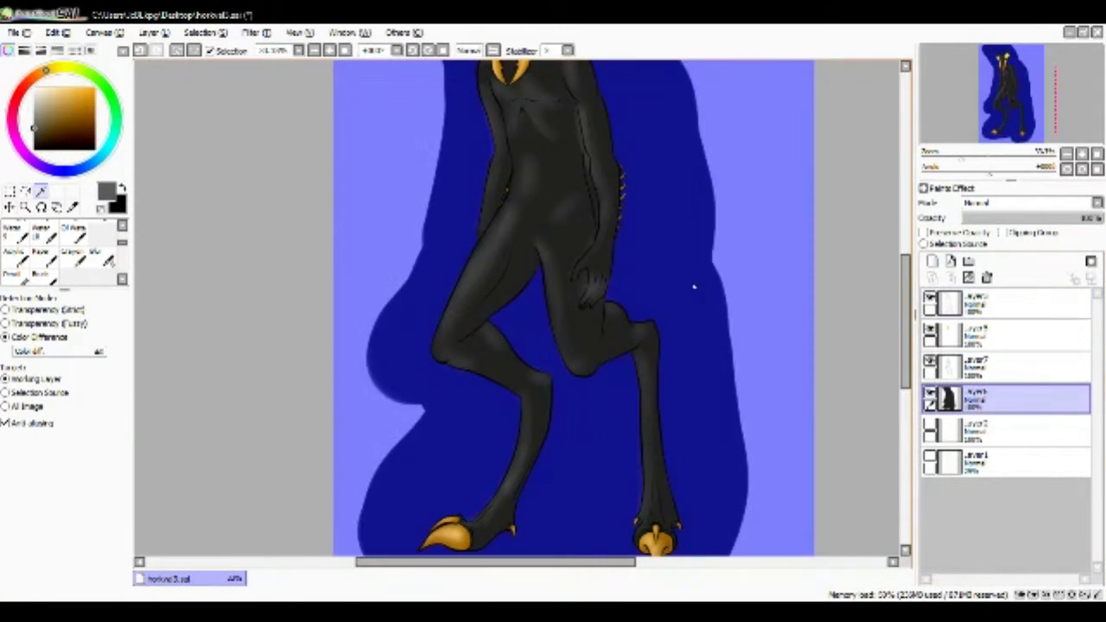
{"action": "left_click", "coordinate": [40, 249]}
{"action": "mouse_move", "coordinate": [389, 518]}
{"action": "left_mouse_down"}
{"action": "mouse_move", "coordinate": [535, 484]}
{"action": "mouse_move", "coordinate": [708, 346]}
{"action": "mouse_move", "coordinate": [457, 129]}
{"action": "mouse_move", "coordinate": [506, 162]}
{"action": "left_mouse_up"}
{"action": "key", "text": "ctrl+e"}
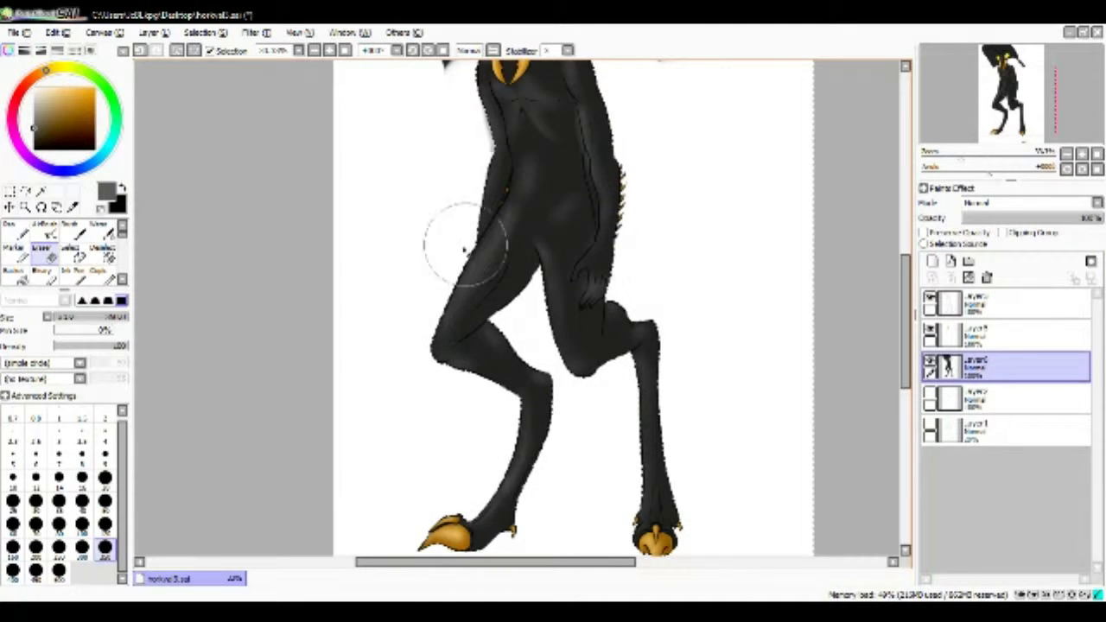
{"action": "scroll", "coordinate": [915, 294], "scroll_direction": "up", "scroll_amount": 4}
{"action": "mouse_move", "coordinate": [657, 199]}
{"action": "left_mouse_down"}
{"action": "mouse_move", "coordinate": [415, 112]}
{"action": "mouse_move", "coordinate": [380, 86]}
{"action": "left_mouse_up"}
{"action": "key", "text": "ctrl+t"}
- Erase the dark fill from the narrow gaps between the spikes where the far forearm meets the torso
{"action": "scroll", "coordinate": [475, 308], "scroll_direction": "up", "scroll_amount": 4}
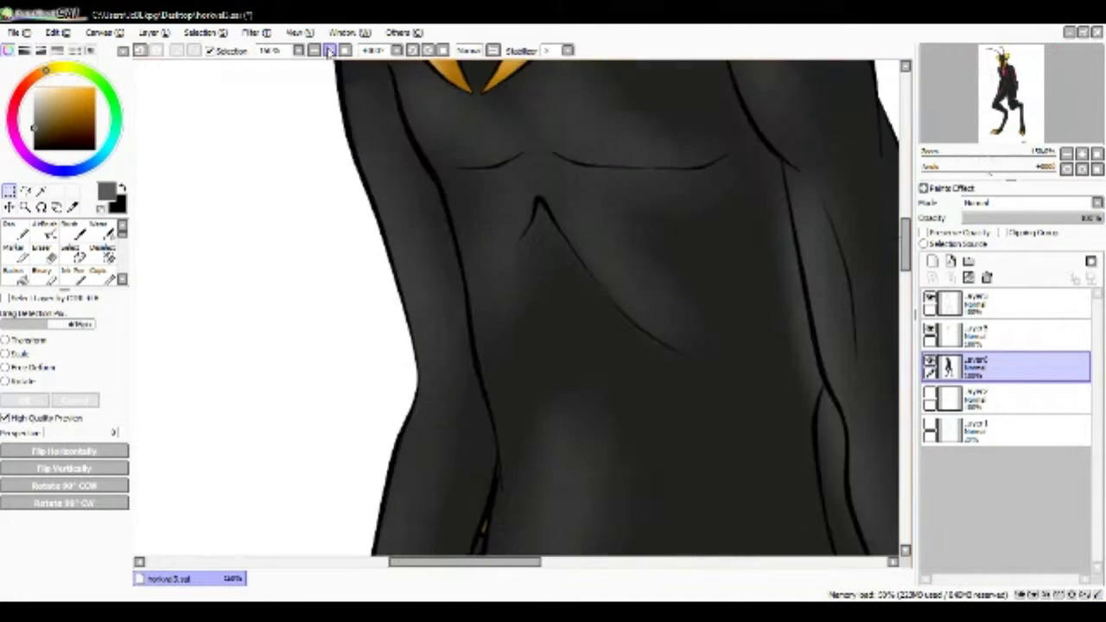
{"action": "key", "text": "Return"}
{"action": "scroll", "coordinate": [431, 321], "scroll_direction": "up", "scroll_amount": 2}
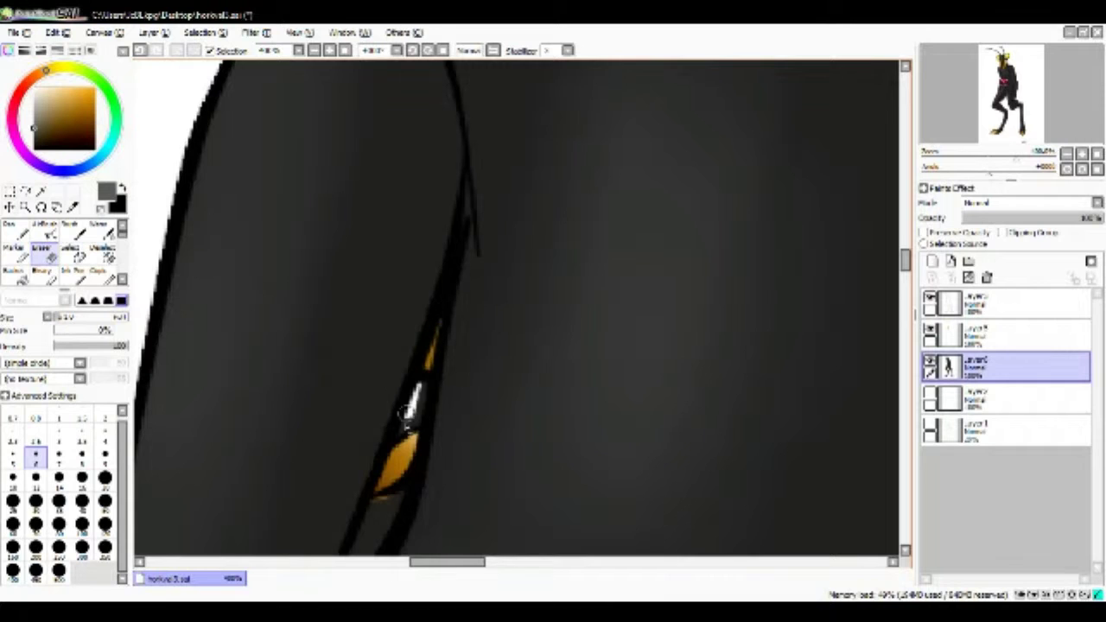
{"action": "scroll", "coordinate": [427, 496], "scroll_direction": "down", "scroll_amount": 3}
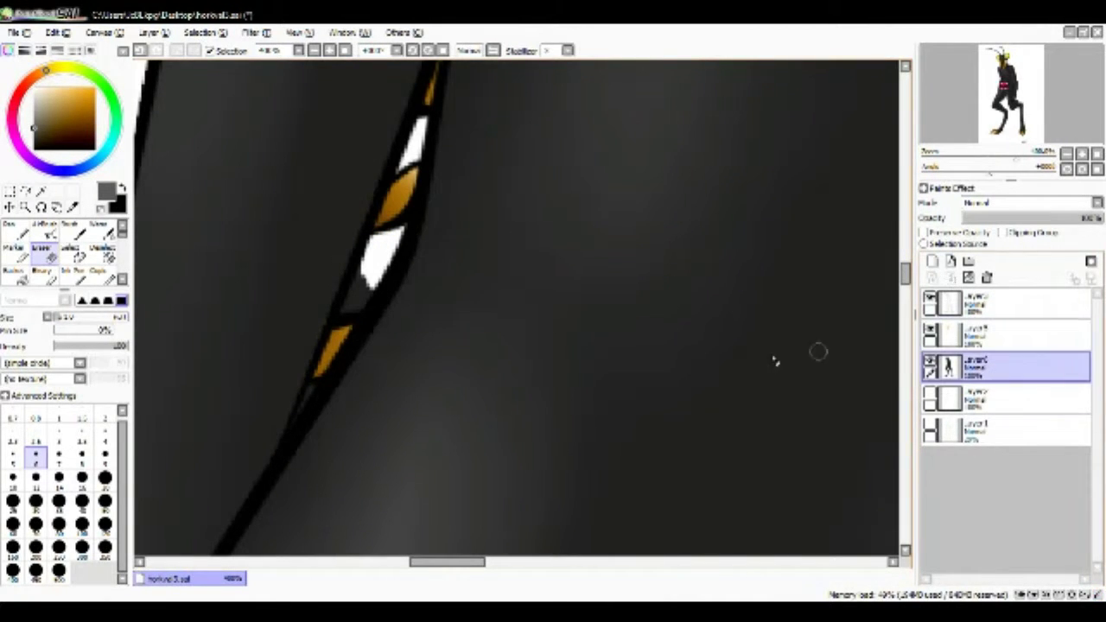
- Erase the dark fill from the long gap between the torso and the near arm, down to the wrist
{"action": "scroll", "coordinate": [346, 321], "scroll_direction": "right", "scroll_amount": 5}
{"action": "mouse_move", "coordinate": [576, 230]}
{"action": "left_mouse_down"}
{"action": "mouse_move", "coordinate": [621, 370]}
{"action": "mouse_move", "coordinate": [583, 440]}
{"action": "mouse_move", "coordinate": [613, 420]}
{"action": "mouse_move", "coordinate": [618, 536]}
{"action": "left_mouse_up"}
{"action": "scroll", "coordinate": [722, 291], "scroll_direction": "down", "scroll_amount": 3}
{"action": "mouse_move", "coordinate": [596, 255]}
{"action": "left_mouse_down"}
{"action": "mouse_move", "coordinate": [640, 276]}
{"action": "mouse_move", "coordinate": [706, 482]}
{"action": "mouse_move", "coordinate": [691, 530]}
{"action": "mouse_move", "coordinate": [721, 553]}
{"action": "left_mouse_up"}
{"action": "scroll", "coordinate": [716, 240], "scroll_direction": "down", "scroll_amount": 3}
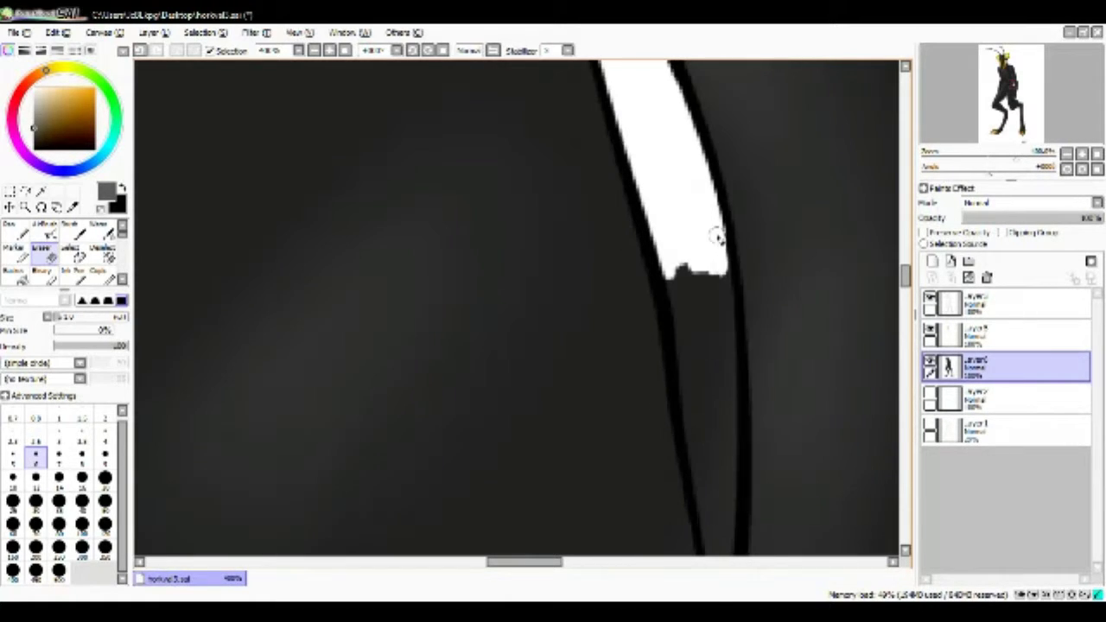
{"action": "mouse_move", "coordinate": [716, 239]}
{"action": "left_mouse_down"}
{"action": "mouse_move", "coordinate": [689, 298]}
{"action": "mouse_move", "coordinate": [724, 506]}
{"action": "left_mouse_up"}
{"action": "scroll", "coordinate": [686, 254], "scroll_direction": "down", "scroll_amount": 3}
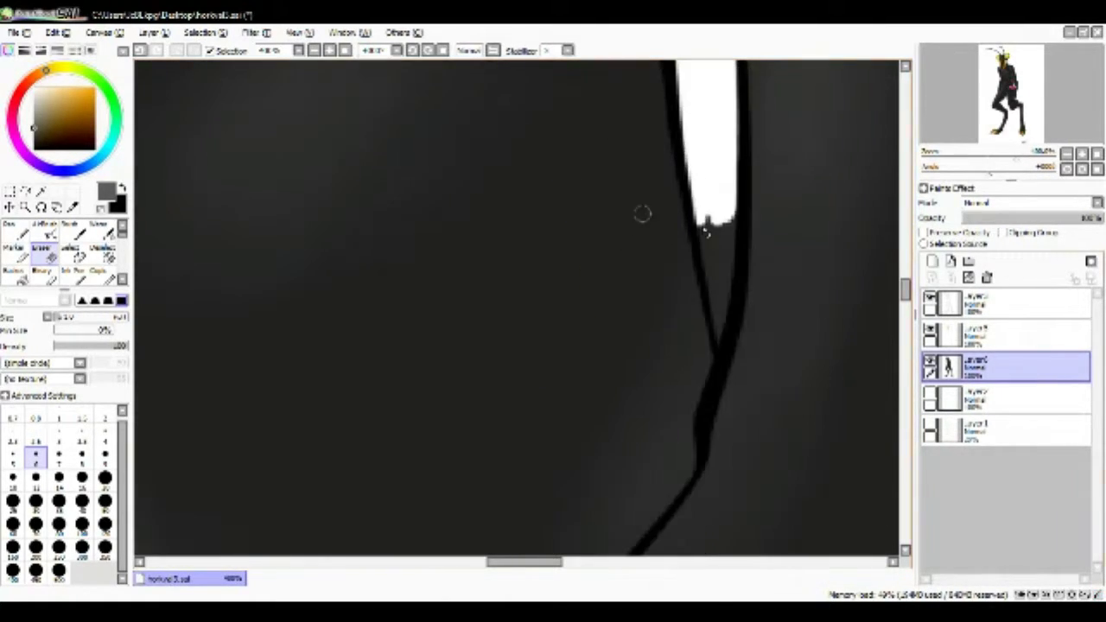
{"action": "left_click_drag", "start_coordinate": [704, 226], "coordinate": [718, 332]}
{"action": "scroll", "coordinate": [718, 333], "scroll_direction": "down", "scroll_amount": 3}
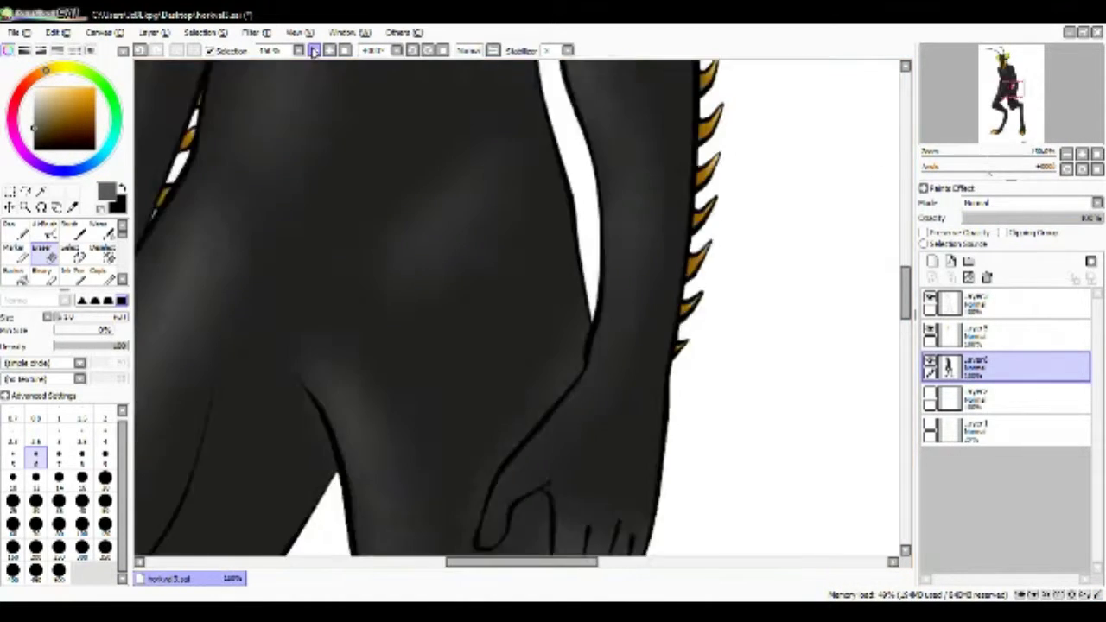
{"action": "key", "text": "w"}
{"action": "left_click", "coordinate": [483, 259]}
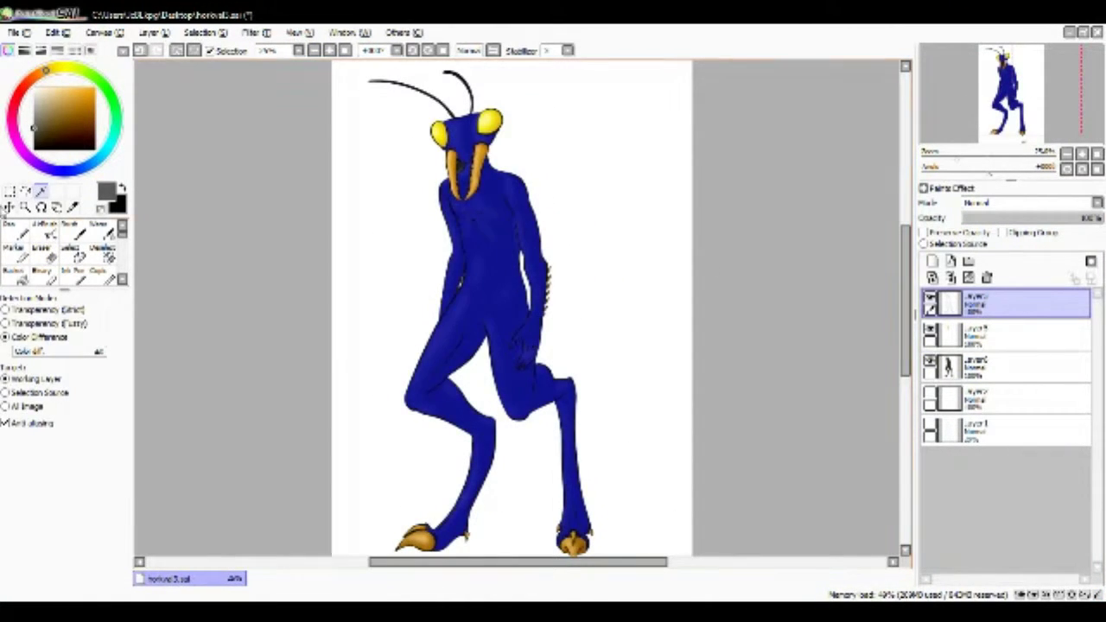
{"action": "key", "text": "ctrl+d"}
- Reduce the body layer's opacity slightly and erase the dark fill from the gap between the neck and the smaller mandible
{"action": "scroll", "coordinate": [572, 315], "scroll_direction": "up", "scroll_amount": 5}
{"action": "left_click", "coordinate": [1006, 367]}
{"action": "key", "text": "e"}
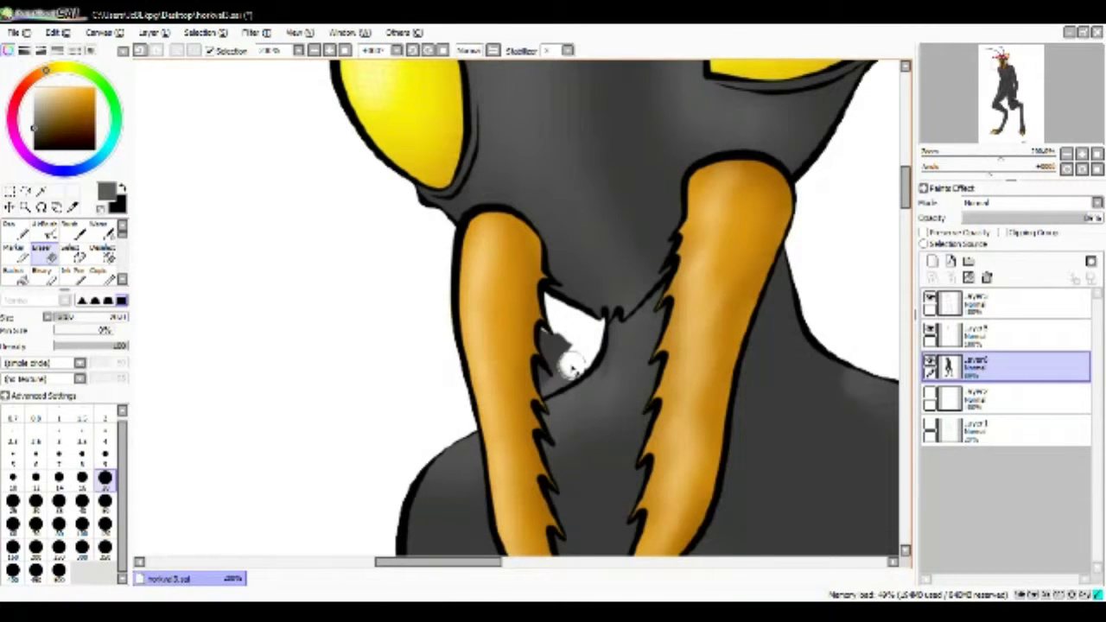
{"action": "scroll", "coordinate": [570, 367], "scroll_direction": "down", "scroll_amount": 3}
- Select the head, torso, arms and legs on the line art layer with the Magic Wand and add a layer above the body fill
{"action": "left_click", "coordinate": [1006, 303]}
{"action": "key", "text": "w"}
{"action": "left_click", "coordinate": [388, 207]}
{"action": "scroll", "coordinate": [387, 207], "scroll_direction": "down", "scroll_amount": 2}
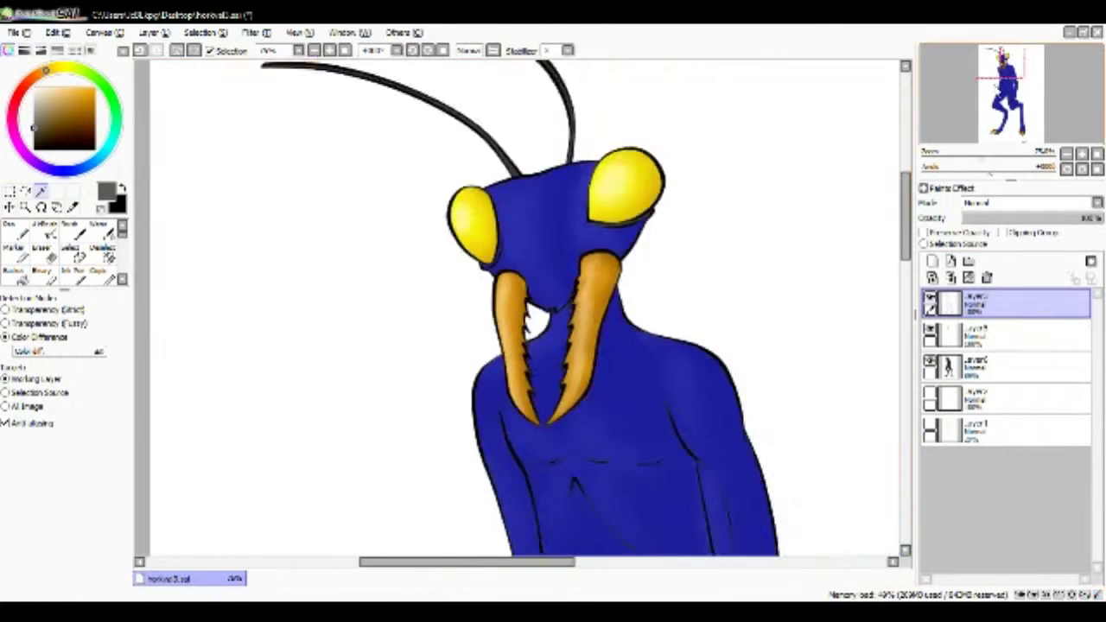
{"action": "left_click_drag", "start_coordinate": [1002, 70], "coordinate": [1006, 113]}
{"action": "scroll", "coordinate": [1006, 112], "scroll_direction": "down", "scroll_amount": 2}
{"action": "left_click", "coordinate": [1006, 367]}
{"action": "scroll", "coordinate": [104, 259], "scroll_direction": "down", "scroll_amount": 1}
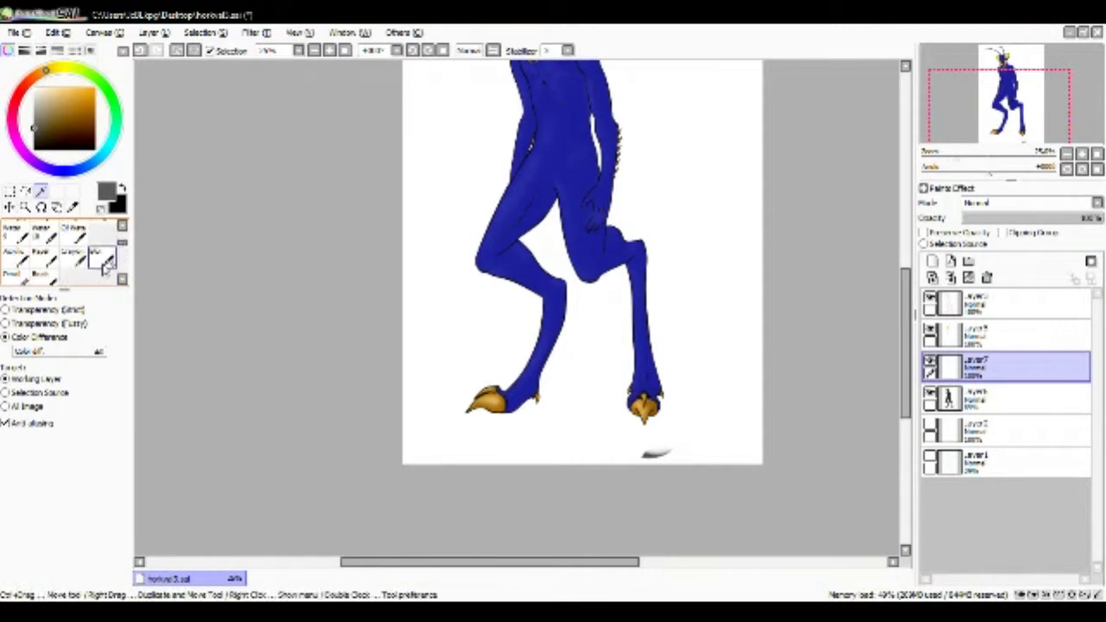
- Paint textured white Acrylic strokes across the selected legs, torso, arms and head
{"action": "scroll", "coordinate": [104, 268], "scroll_direction": "up", "scroll_amount": 1}
{"action": "left_click", "coordinate": [14, 230]}
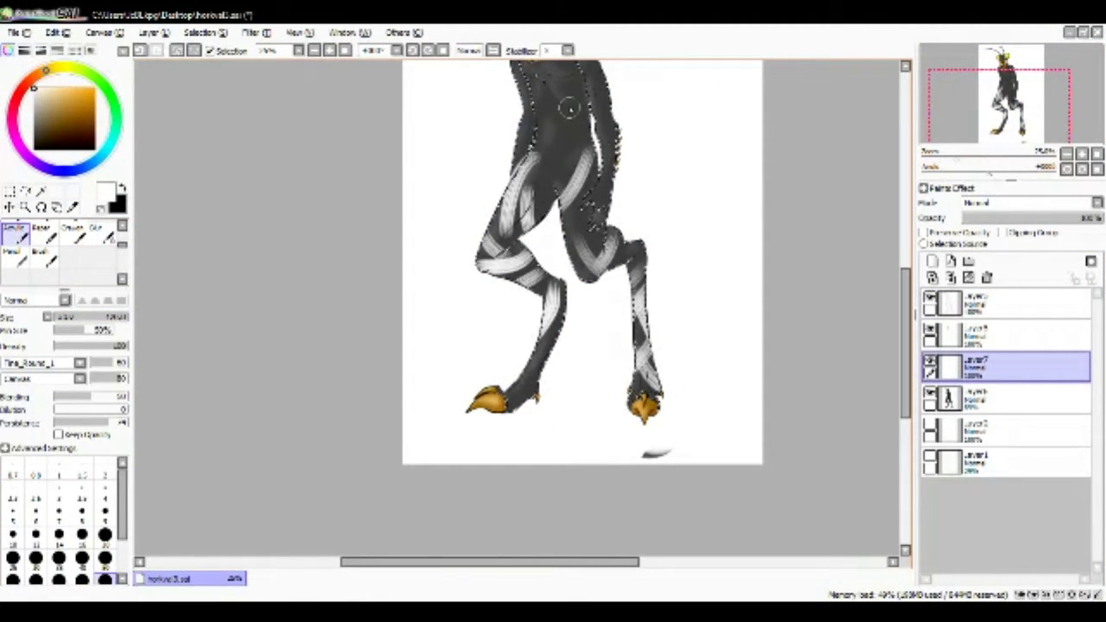
{"action": "left_click_drag", "start_coordinate": [569, 107], "coordinate": [544, 138]}
{"action": "scroll", "coordinate": [858, 329], "scroll_direction": "up", "scroll_amount": 5}
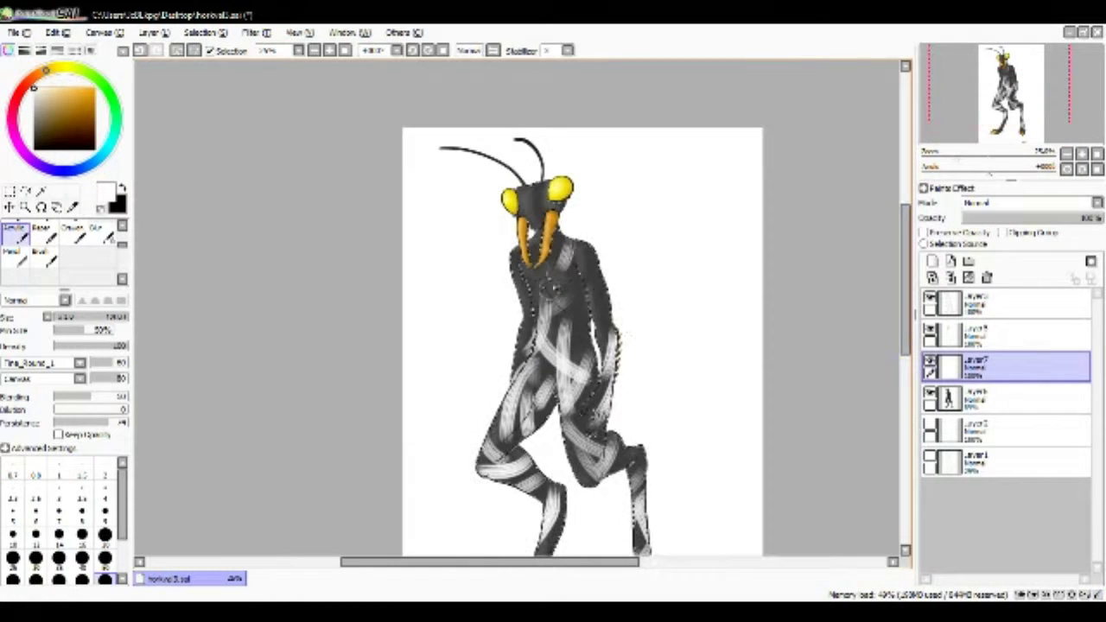
- Add another layer and paint black Acrylic strokes over the chest, belly, arms and legs
{"action": "key", "text": "x"}
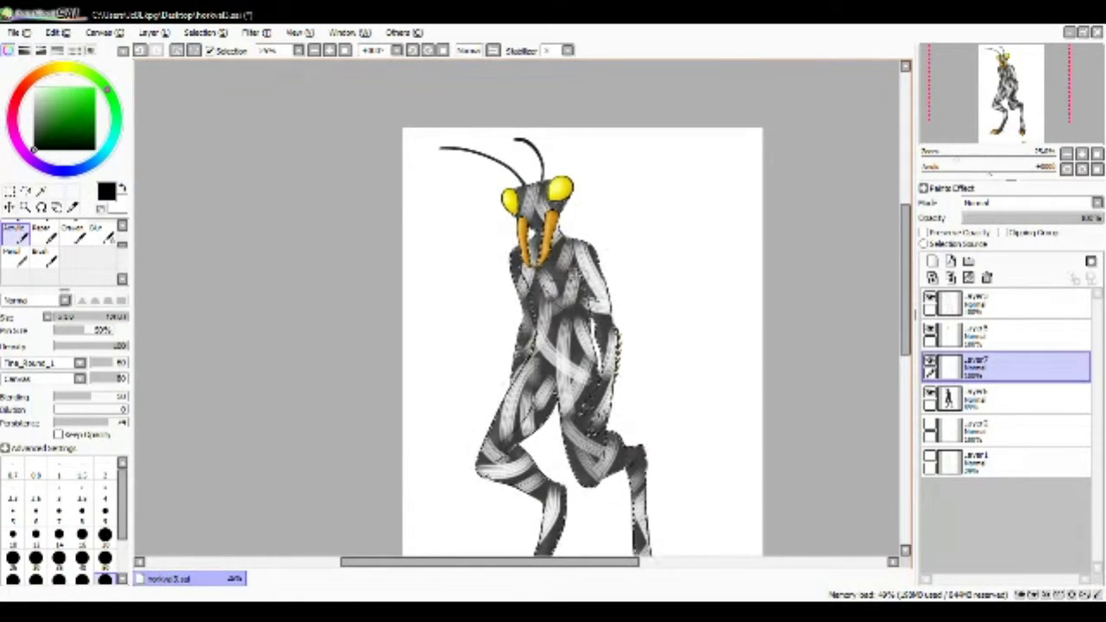
{"action": "left_click", "coordinate": [931, 261]}
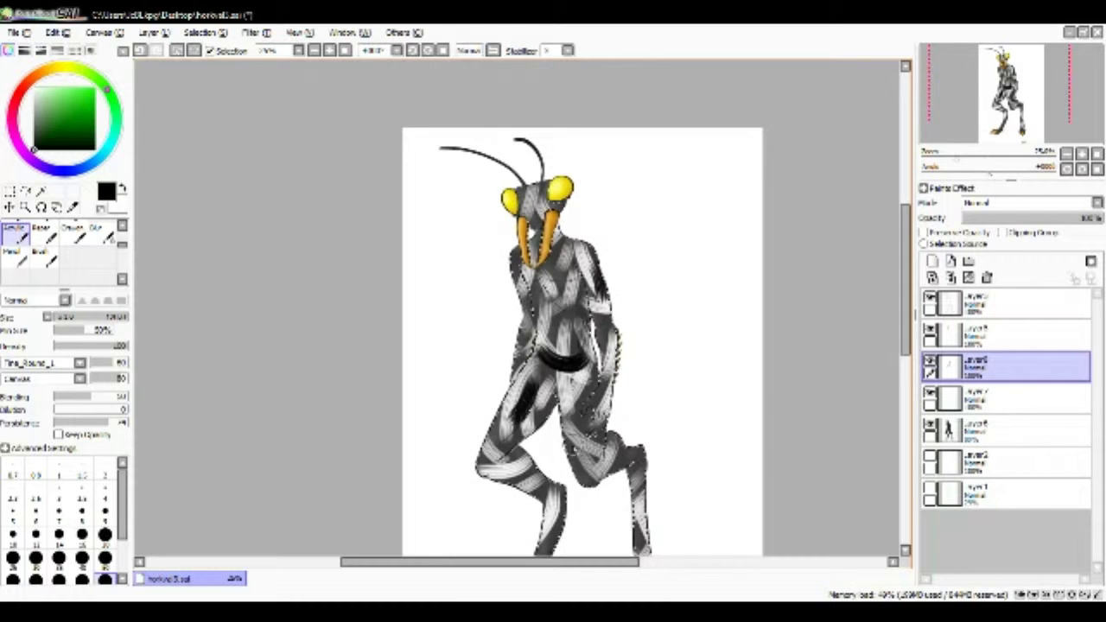
{"action": "scroll", "coordinate": [874, 318], "scroll_direction": "down", "scroll_amount": 3}
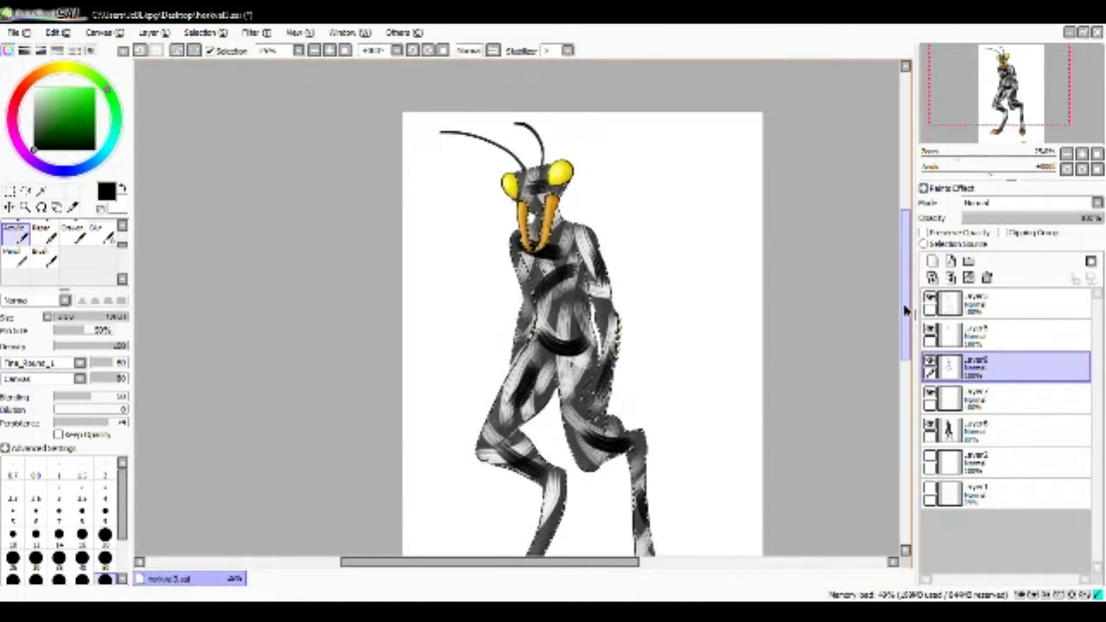
- Add one more layer, clear the selection, merge the stroke layers into one, and lower its opacity to 35%
{"action": "key", "text": "x"}
{"action": "left_click", "coordinate": [931, 261]}
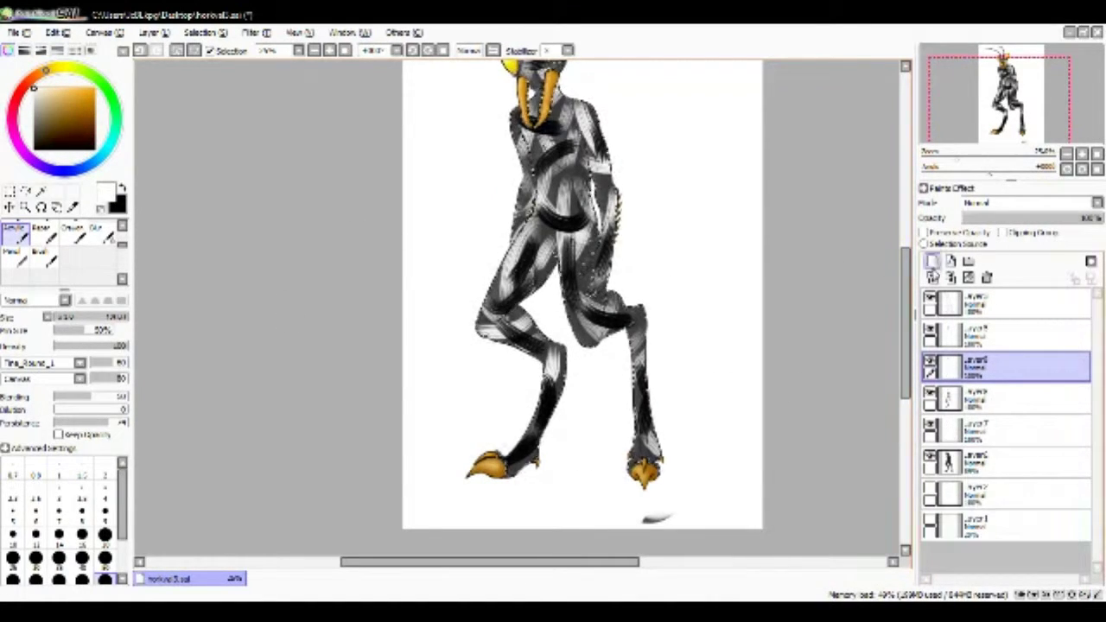
{"action": "key", "text": "m"}
{"action": "scroll", "coordinate": [363, 243], "scroll_direction": "up", "scroll_amount": 2}
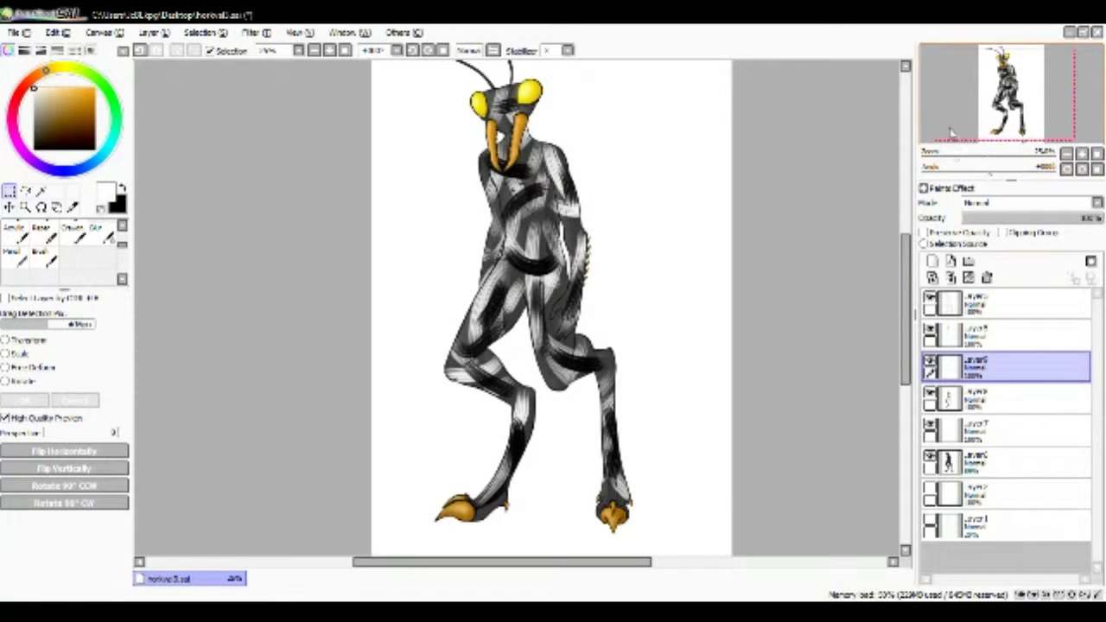
{"action": "left_click", "coordinate": [950, 277]}
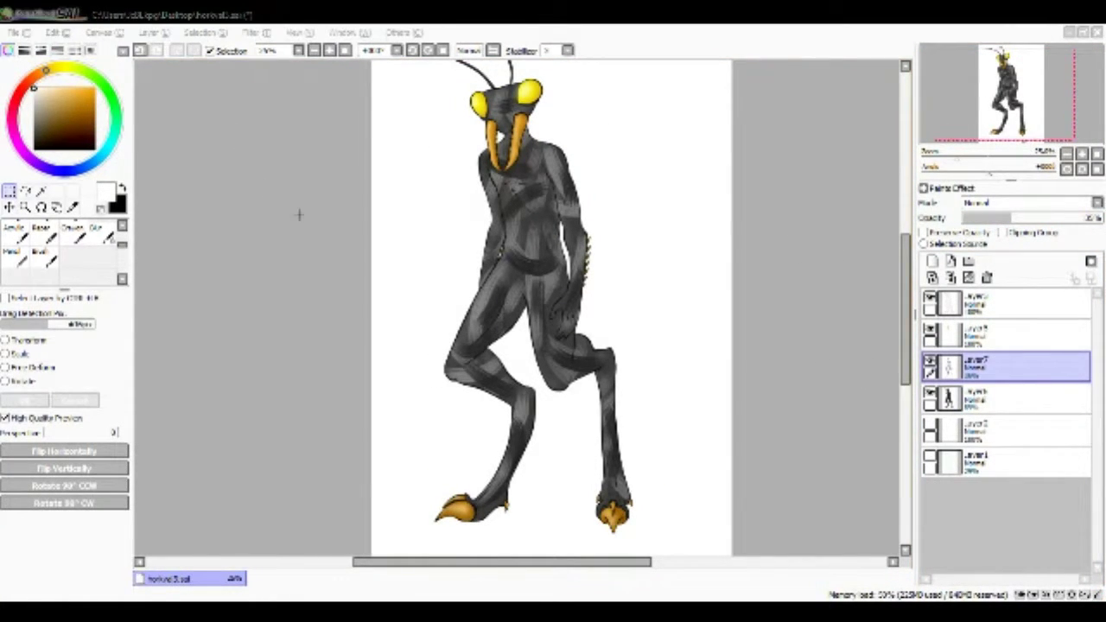
- Erase the stray gray brush stroke on the blank canvas below the front-view foot
{"action": "scroll", "coordinate": [299, 215], "scroll_direction": "up", "scroll_amount": 4}
{"action": "left_click", "coordinate": [43, 249]}
{"action": "left_click", "coordinate": [104, 501]}
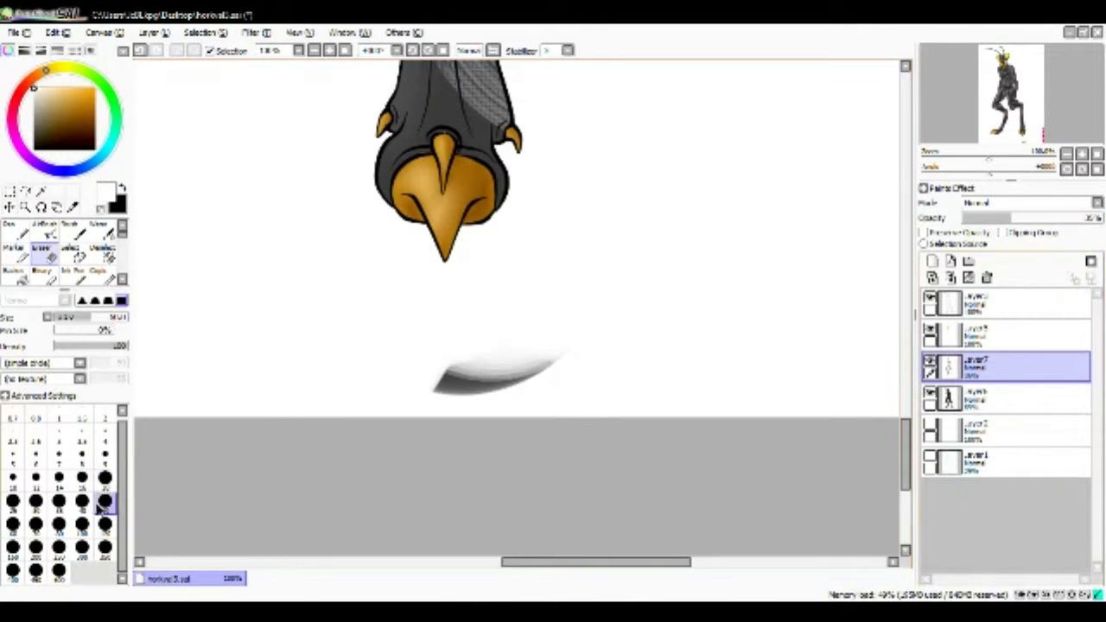
{"action": "mouse_move", "coordinate": [561, 370]}
{"action": "left_mouse_down"}
{"action": "mouse_move", "coordinate": [506, 394]}
{"action": "mouse_move", "coordinate": [436, 382]}
{"action": "left_mouse_up"}
- Touch up the body fill around the small side claw of the front-view foot with a size 4 black pen
{"action": "scroll", "coordinate": [629, 123], "scroll_direction": "up", "scroll_amount": 3}
{"action": "left_click", "coordinate": [427, 50]}
{"action": "left_click", "coordinate": [428, 51]}
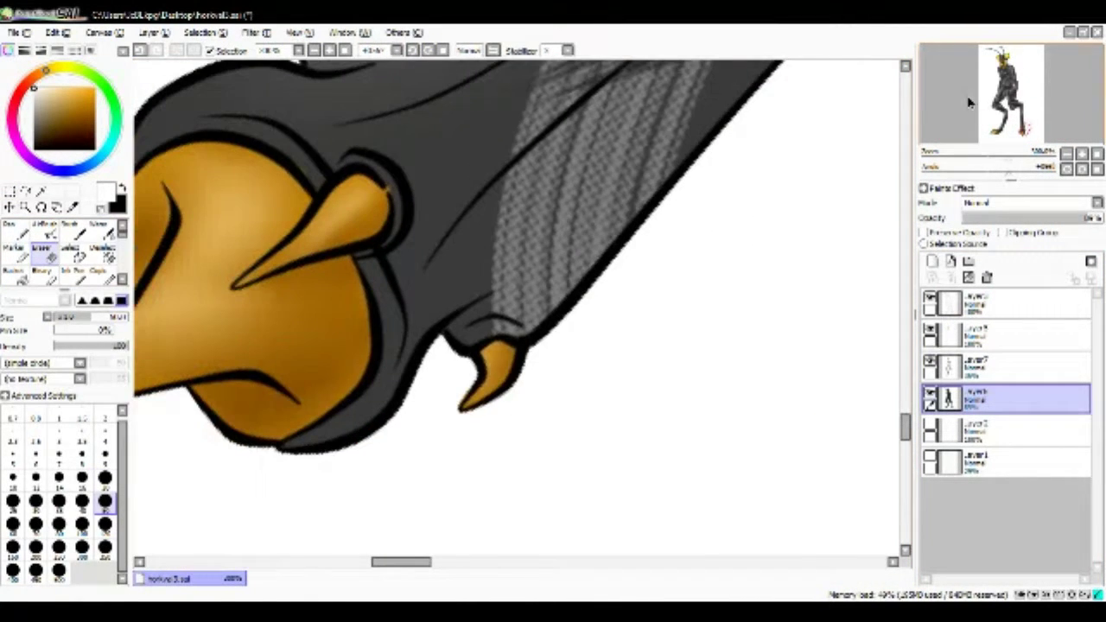
{"action": "left_click", "coordinate": [17, 226]}
{"action": "key", "text": "x"}
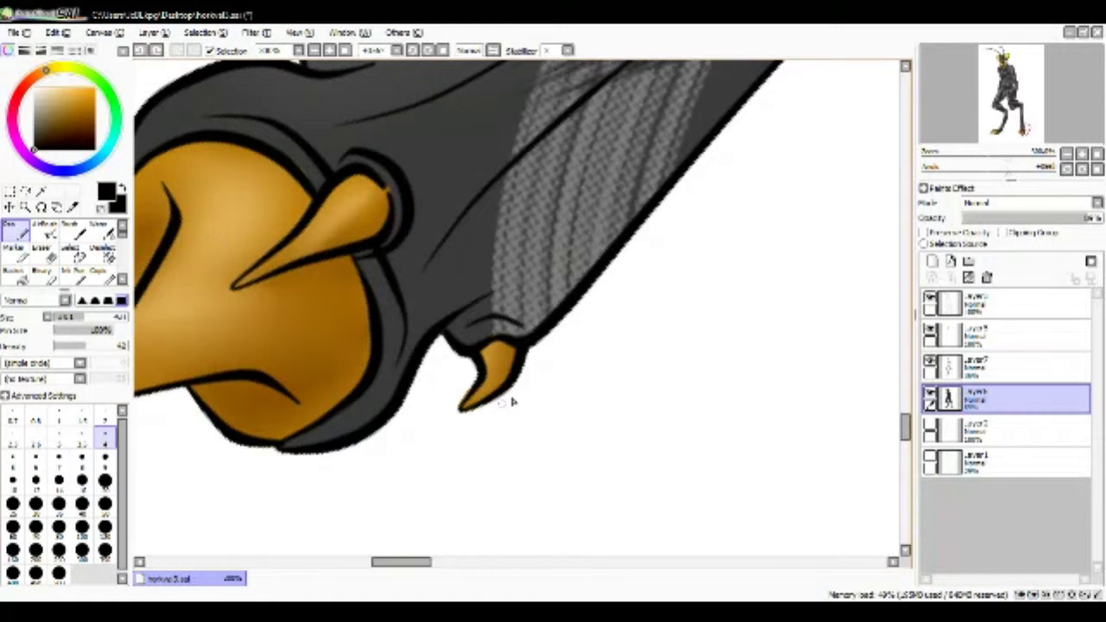
{"action": "mouse_move", "coordinate": [566, 341]}
{"action": "left_mouse_down"}
{"action": "mouse_move", "coordinate": [643, 319]}
{"action": "mouse_move", "coordinate": [741, 393]}
{"action": "left_mouse_up"}
{"action": "left_click", "coordinate": [414, 51]}
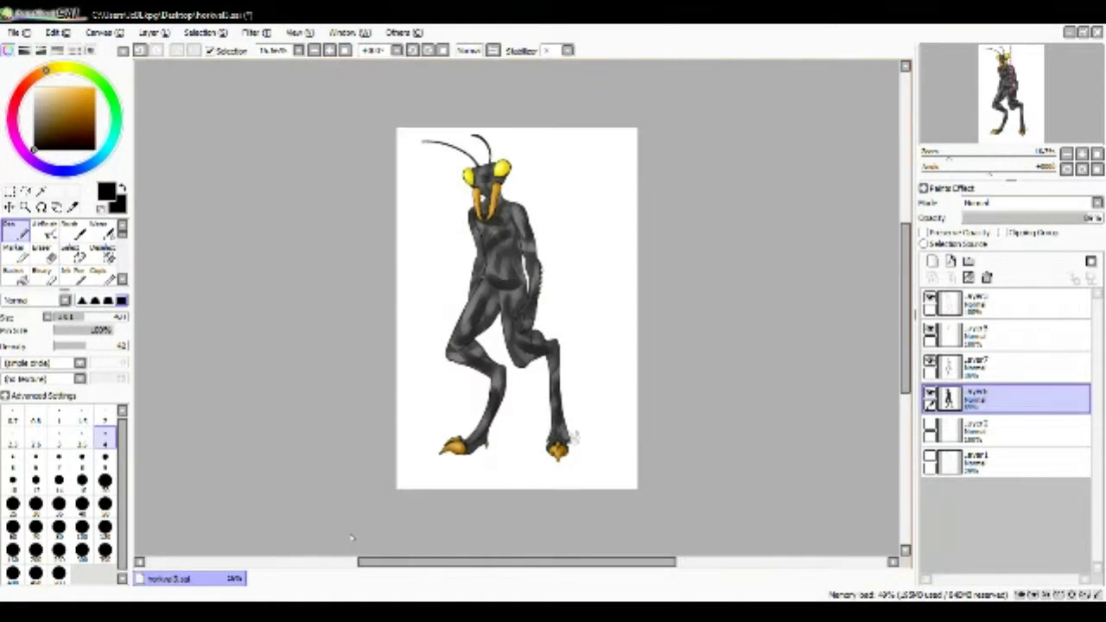